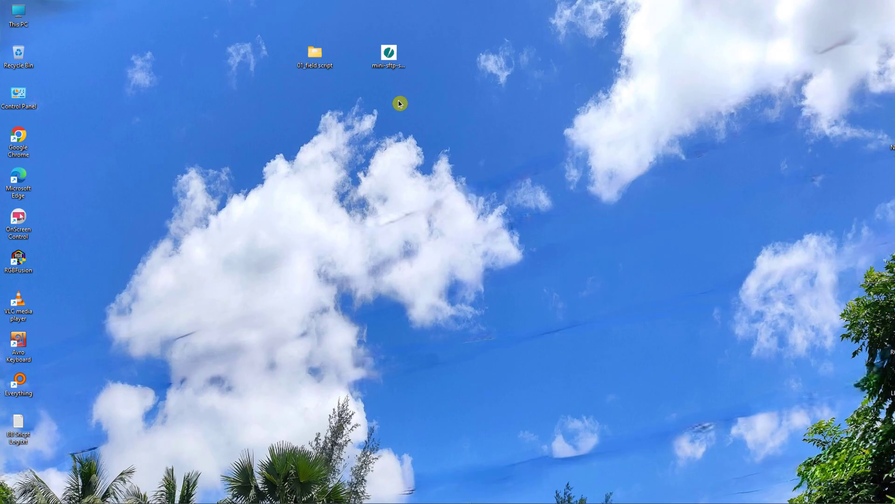
- Launch the mini SFTP server from its desktop icon and position its window
{"action": "left_click", "coordinate": [387, 57]}
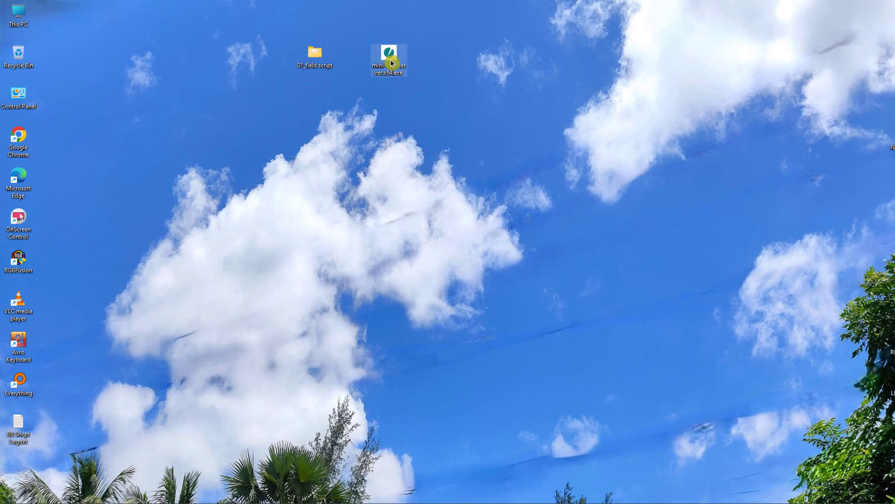
{"action": "double_click", "coordinate": [389, 57]}
{"action": "left_click_drag", "start_coordinate": [455, 181], "coordinate": [482, 209]}
- Review the user name, password, port and root path fields, then show the About box with v2.30
{"action": "left_click", "coordinate": [428, 221]}
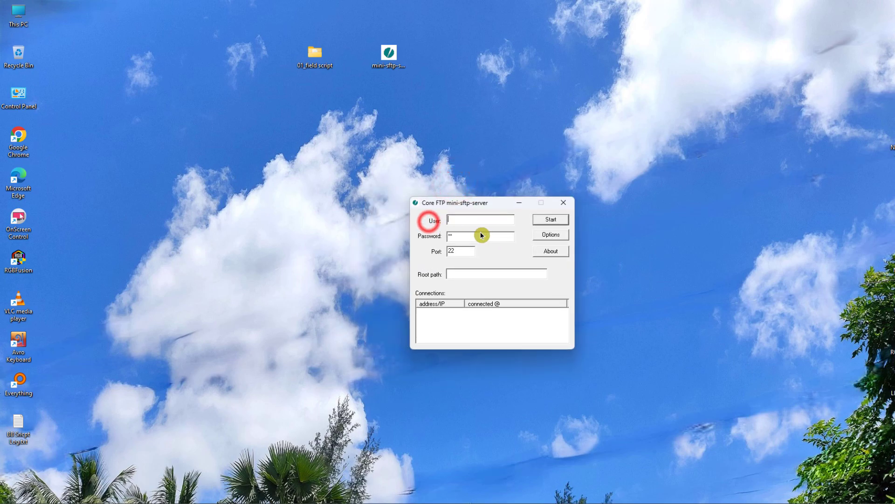
{"action": "left_click", "coordinate": [414, 238]}
{"action": "left_click", "coordinate": [427, 253]}
{"action": "left_click", "coordinate": [421, 278]}
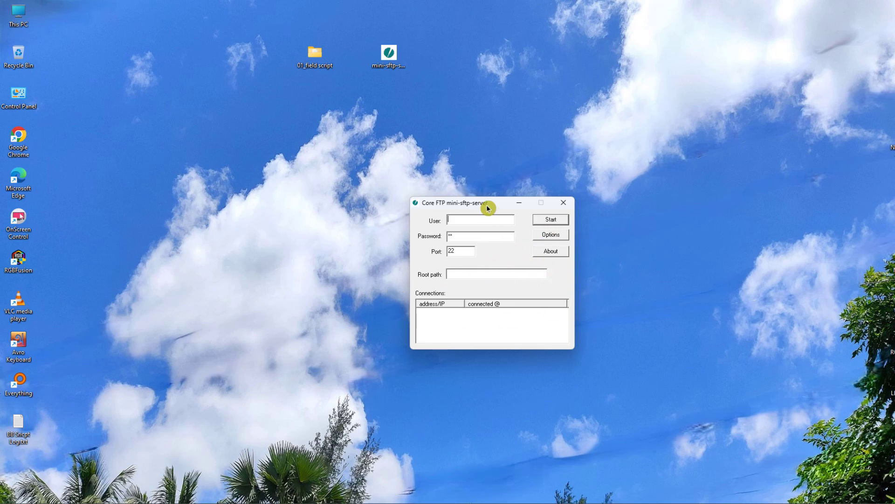
{"action": "left_click_drag", "start_coordinate": [492, 207], "coordinate": [511, 215]}
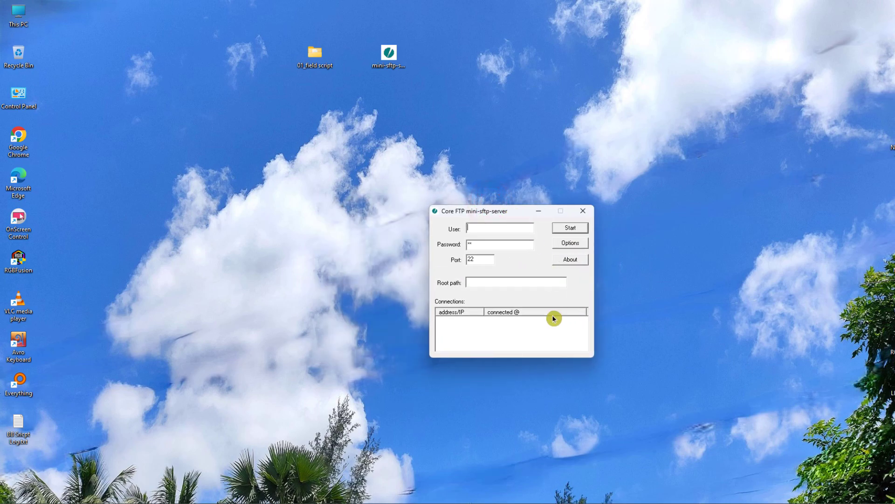
{"action": "left_click", "coordinate": [571, 261]}
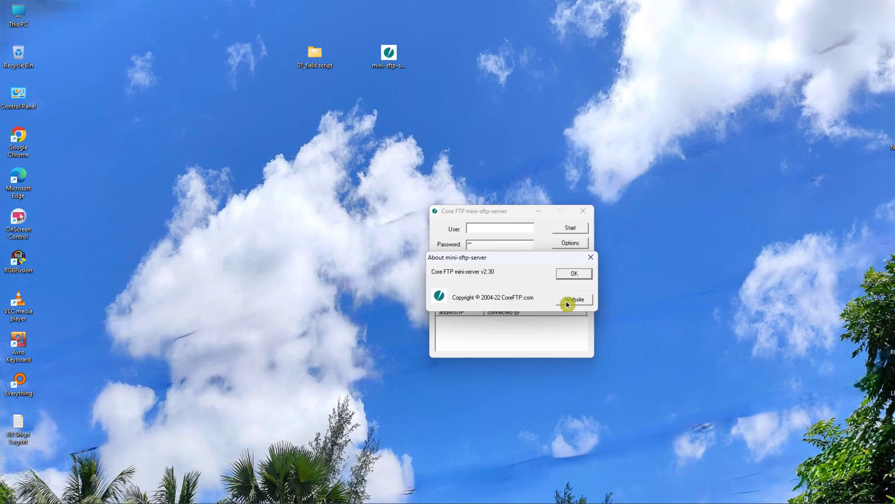
- Close and reopen the About box, then open coreftp.com's SFTP server download page
{"action": "left_click", "coordinate": [591, 257]}
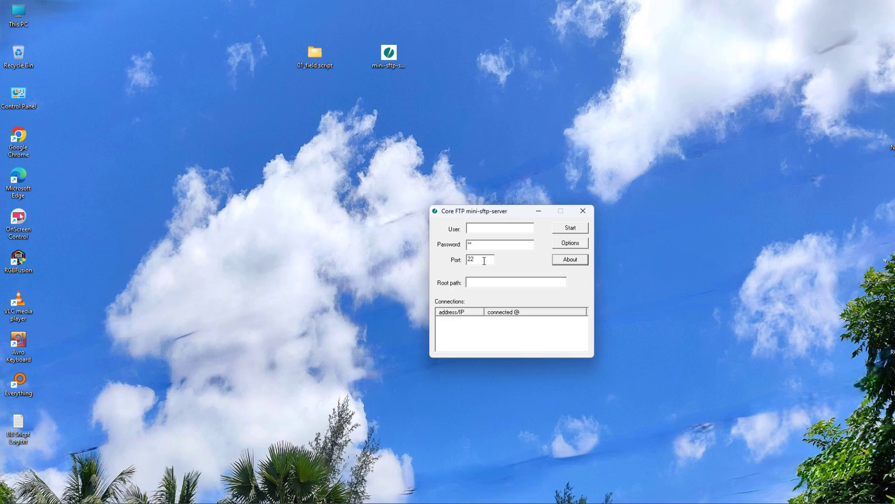
{"action": "left_click_drag", "start_coordinate": [508, 214], "coordinate": [501, 189]}
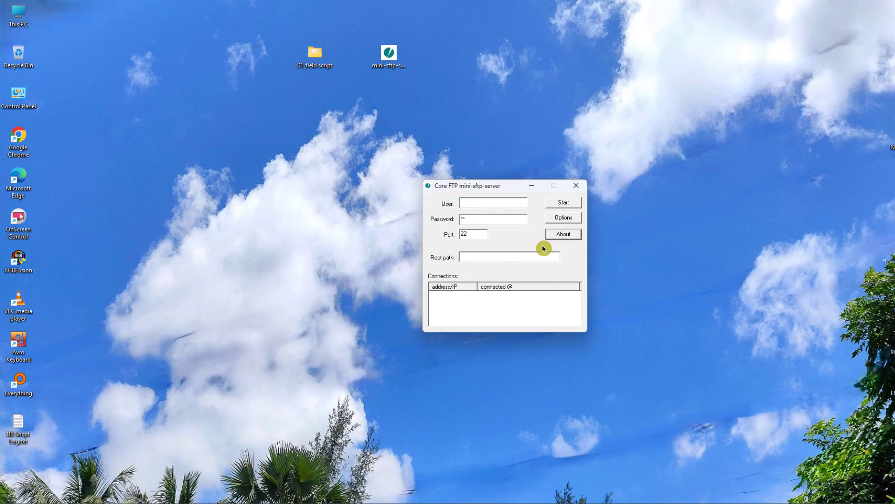
{"action": "left_click", "coordinate": [561, 235]}
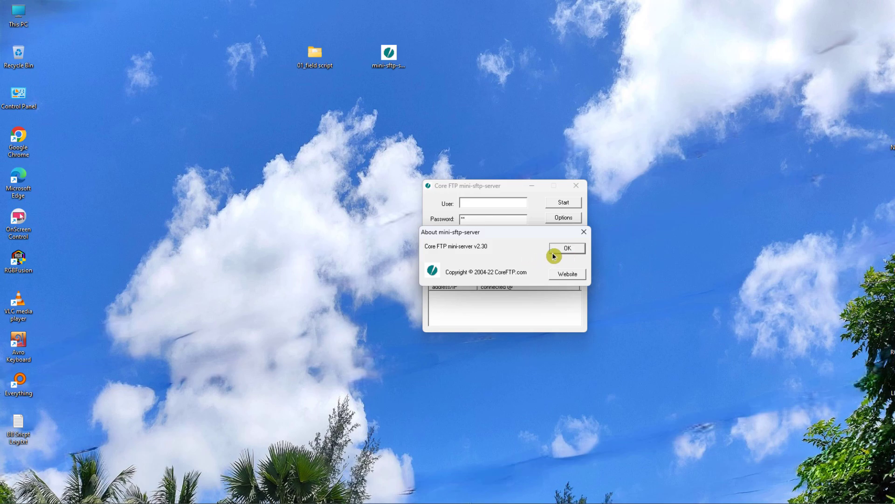
{"action": "left_click", "coordinate": [575, 276]}
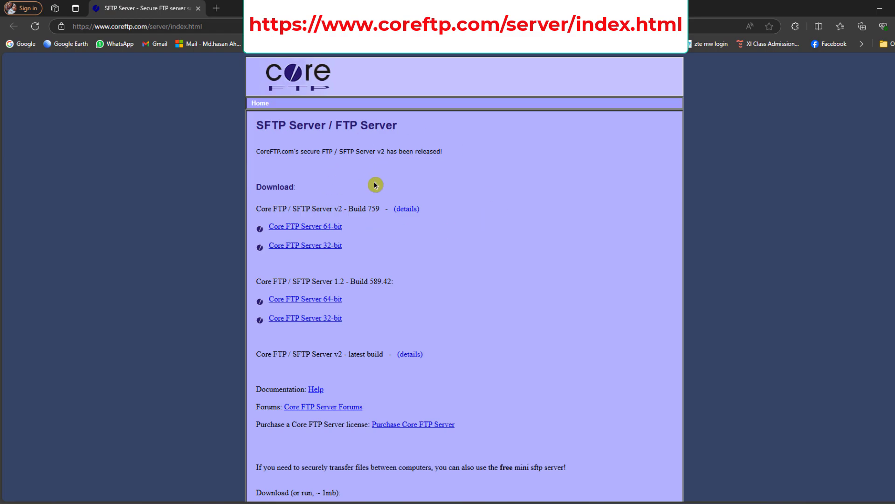
- Scroll to the download links and download the 64-bit mini-sftp-server.x64.exe
{"action": "left_click_drag", "start_coordinate": [252, 127], "coordinate": [424, 132]}
{"action": "left_click", "coordinate": [443, 207]}
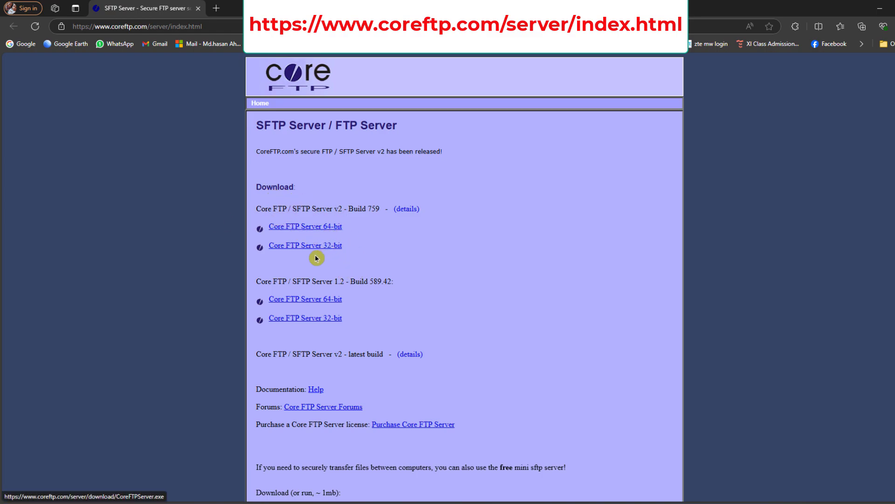
{"action": "scroll", "coordinate": [356, 322], "scroll_direction": "down", "scroll_amount": 1}
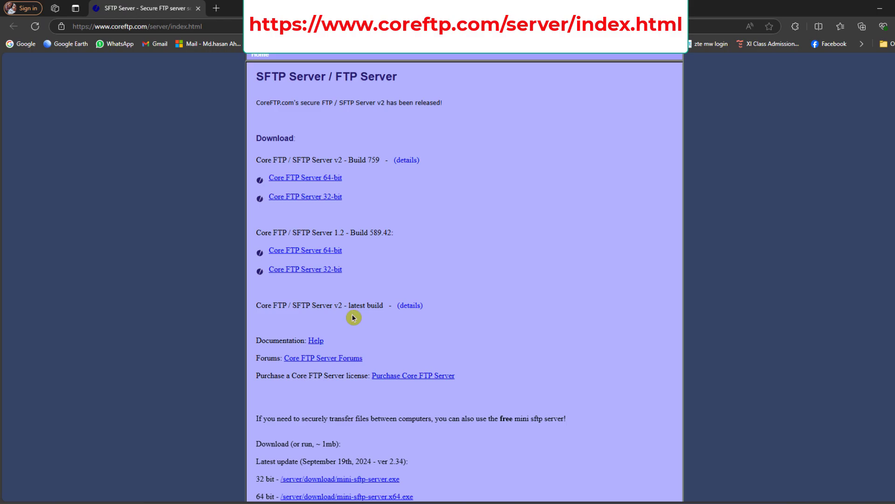
{"action": "scroll", "coordinate": [352, 318], "scroll_direction": "down", "scroll_amount": 4}
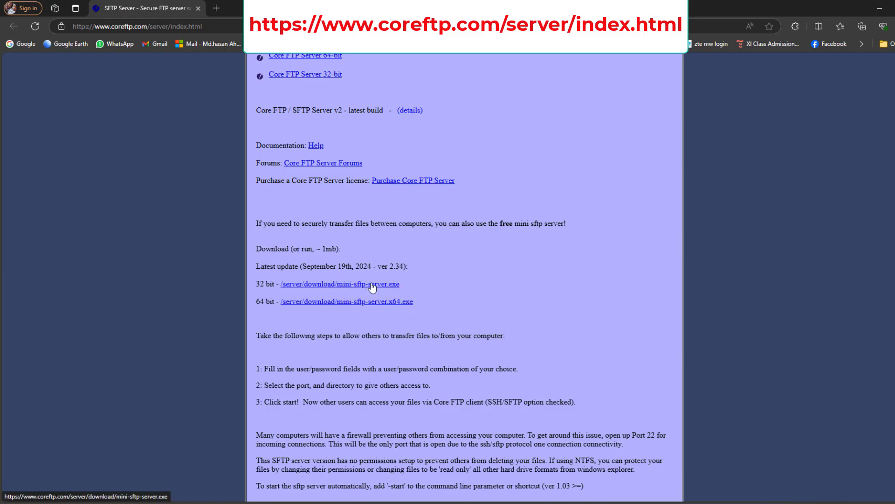
{"action": "left_click_drag", "start_coordinate": [295, 285], "coordinate": [254, 286]}
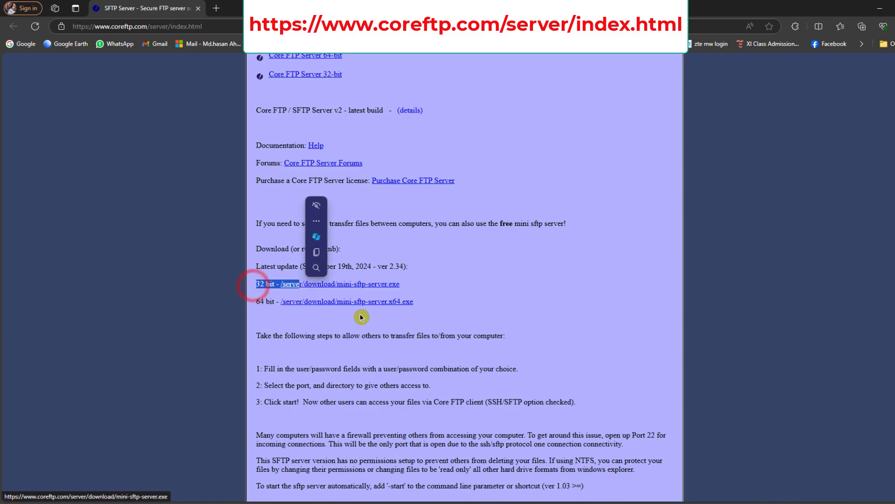
{"action": "triple_click", "coordinate": [254, 305]}
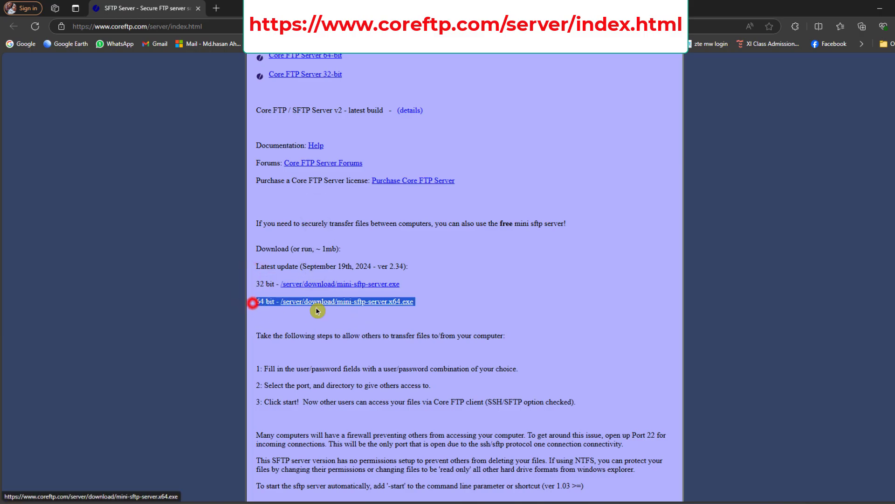
{"action": "left_click", "coordinate": [469, 316]}
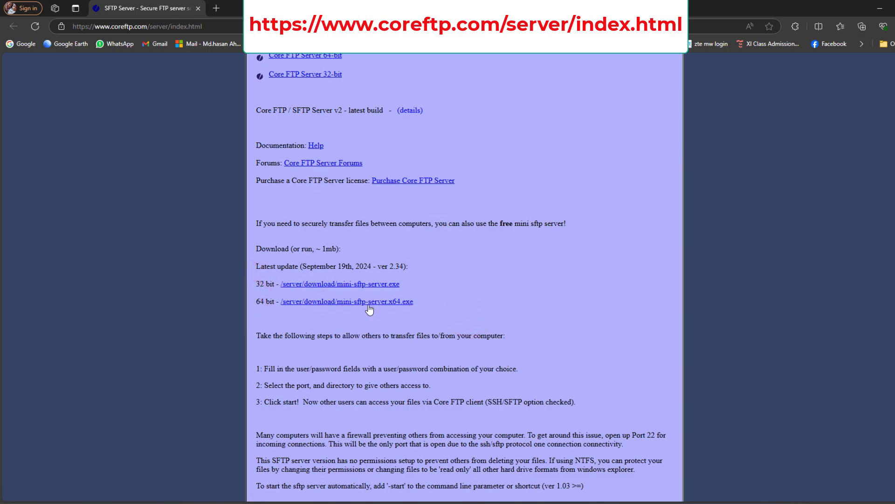
{"action": "left_click", "coordinate": [342, 302]}
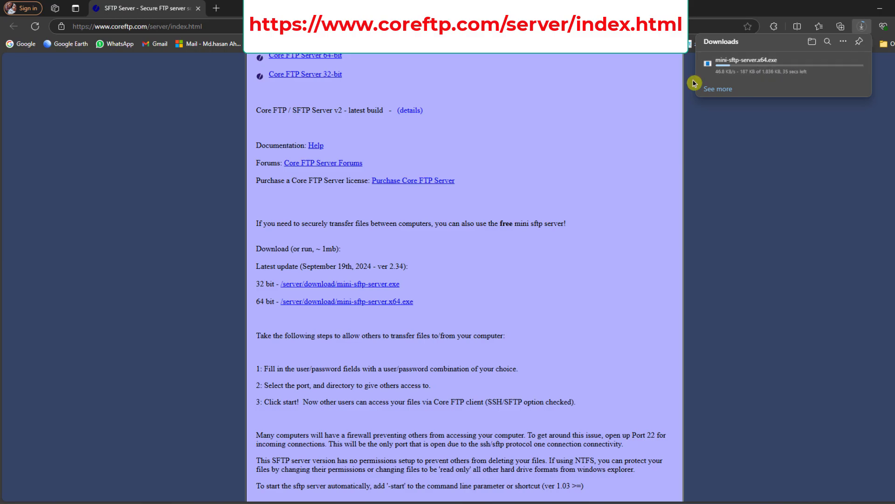
- Copy the Core FTP server page's web address from the address bar
{"action": "scroll", "coordinate": [466, 93], "scroll_direction": "up", "scroll_amount": 4}
{"action": "left_click", "coordinate": [224, 27]}
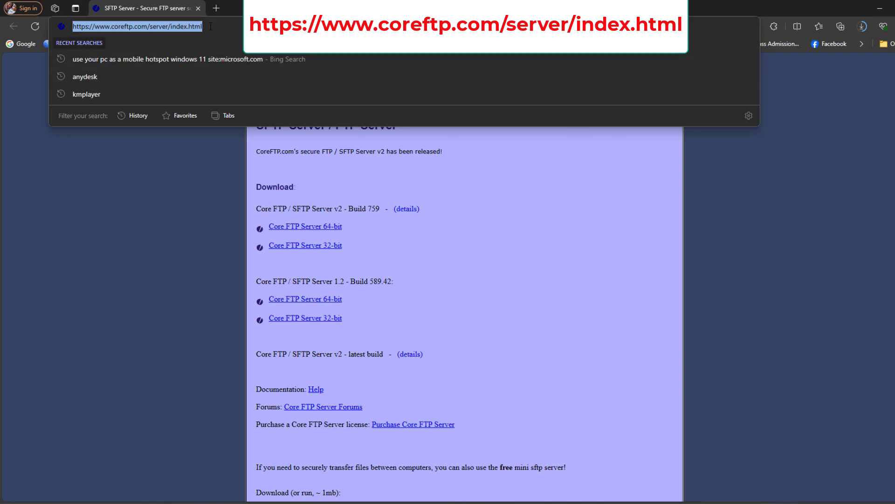
{"action": "right_click", "coordinate": [195, 27]}
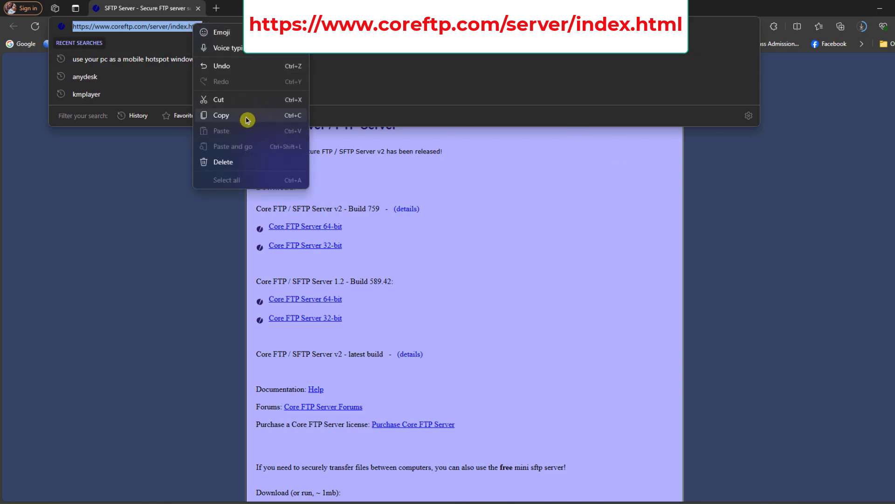
{"action": "left_click", "coordinate": [246, 116]}
{"action": "left_click", "coordinate": [591, 251]}
{"action": "scroll", "coordinate": [503, 373], "scroll_direction": "down", "scroll_amount": 3}
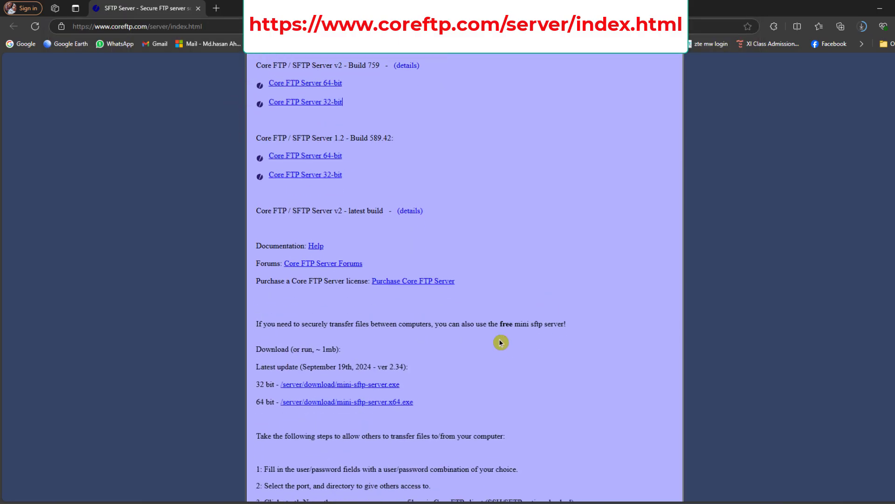
{"action": "scroll", "coordinate": [502, 342], "scroll_direction": "up", "scroll_amount": 3}
{"action": "scroll", "coordinate": [373, 303], "scroll_direction": "down", "scroll_amount": 3}
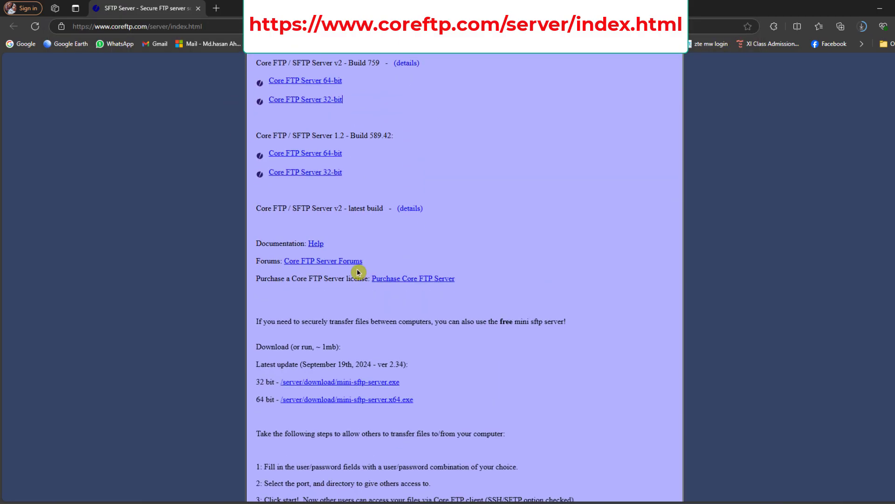
{"action": "scroll", "coordinate": [362, 273], "scroll_direction": "up", "scroll_amount": 3}
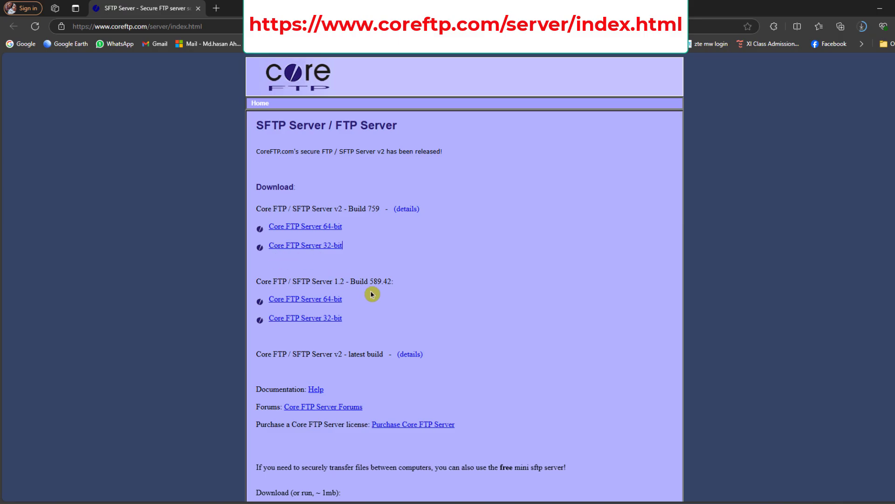
{"action": "scroll", "coordinate": [336, 261], "scroll_direction": "down", "scroll_amount": 2}
{"action": "scroll", "coordinate": [356, 320], "scroll_direction": "down", "scroll_amount": 2}
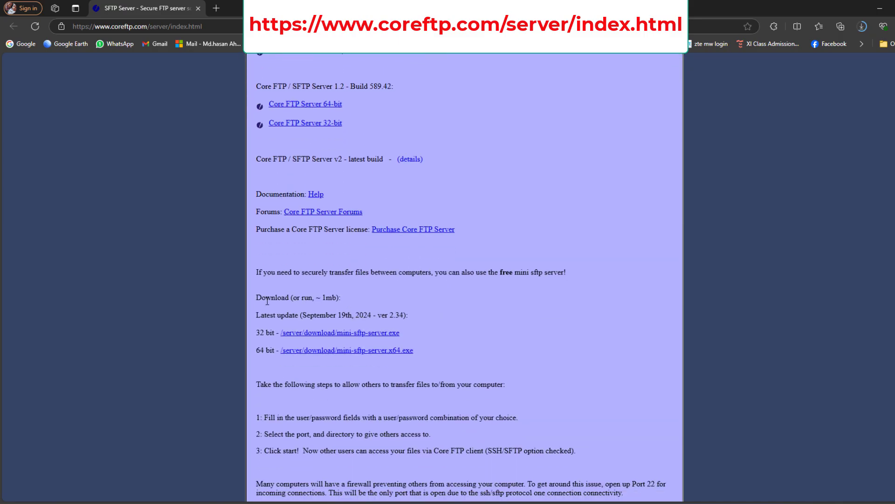
{"action": "scroll", "coordinate": [256, 275], "scroll_direction": "down", "scroll_amount": 3}
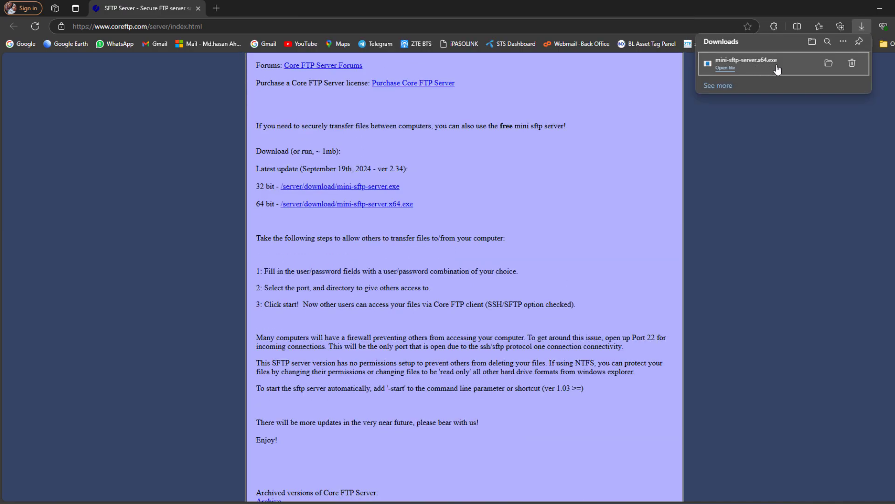
- Copy the downloaded mini-sftp-server.x64.exe onto the Desktop, replacing the existing copy
{"action": "left_click", "coordinate": [835, 68]}
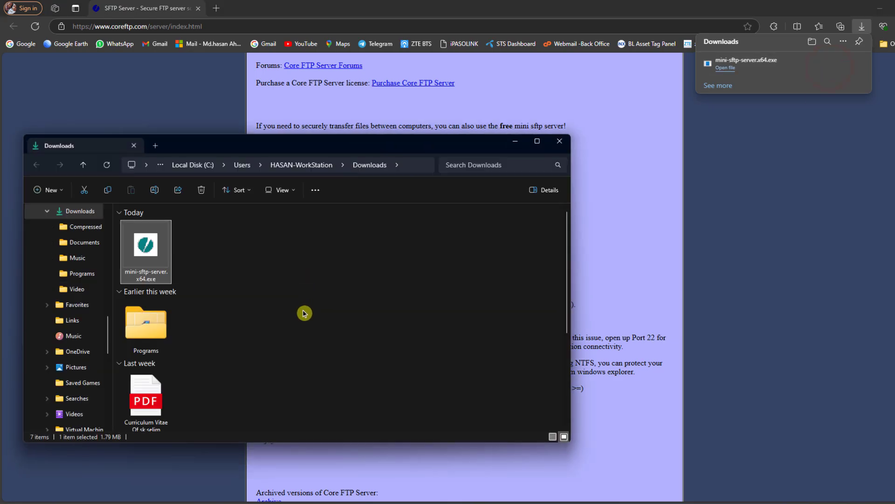
{"action": "right_click", "coordinate": [142, 247]}
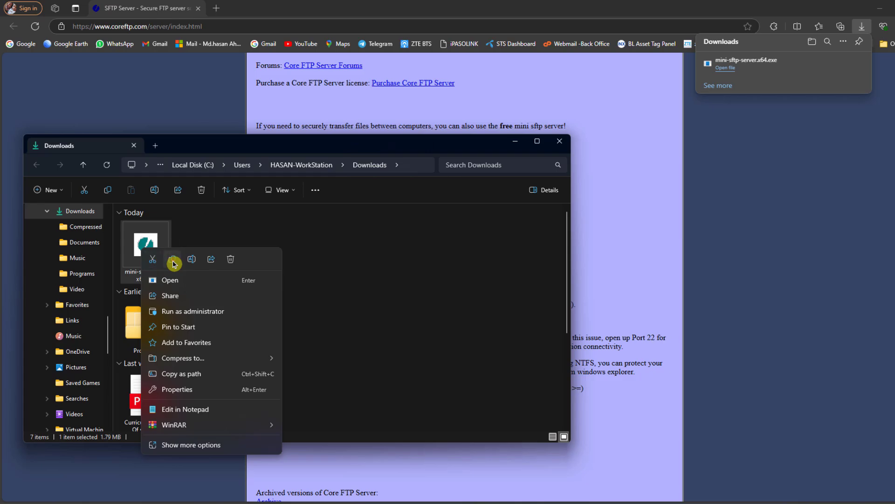
{"action": "left_click", "coordinate": [173, 259]}
{"action": "scroll", "coordinate": [70, 308], "scroll_direction": "down", "scroll_amount": 3}
{"action": "scroll", "coordinate": [86, 309], "scroll_direction": "up", "scroll_amount": 8}
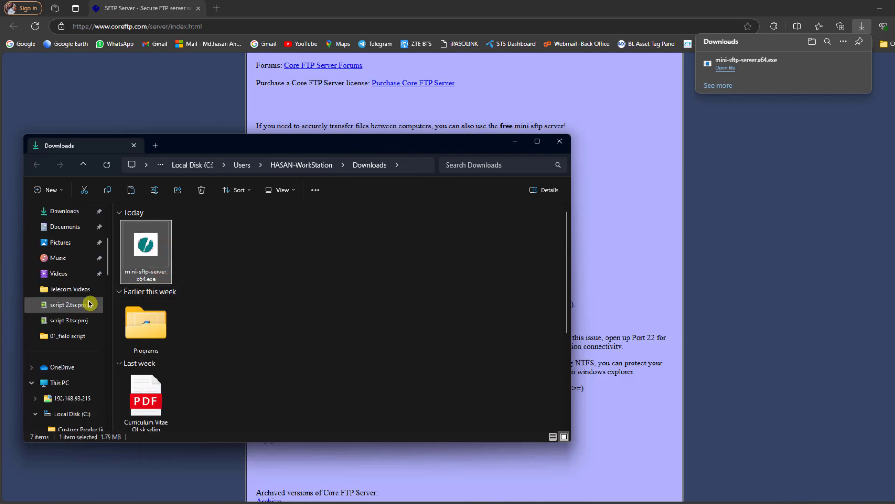
{"action": "left_click", "coordinate": [65, 338]}
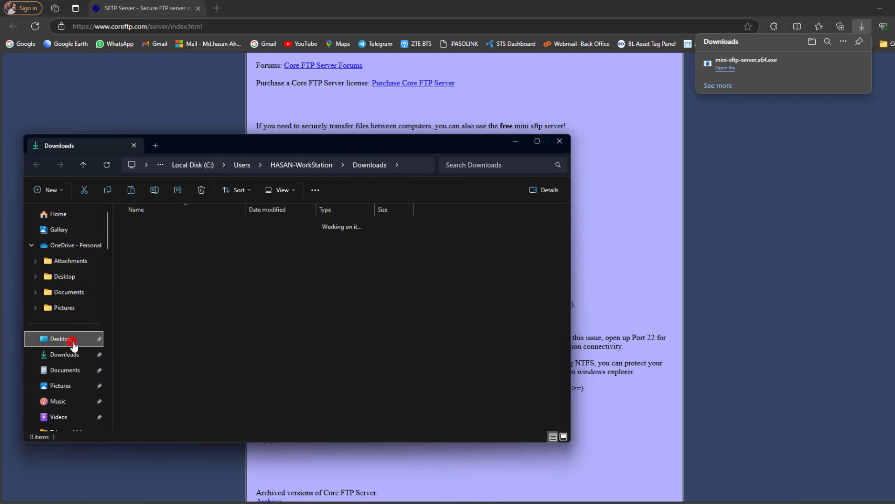
{"action": "right_click", "coordinate": [433, 406]}
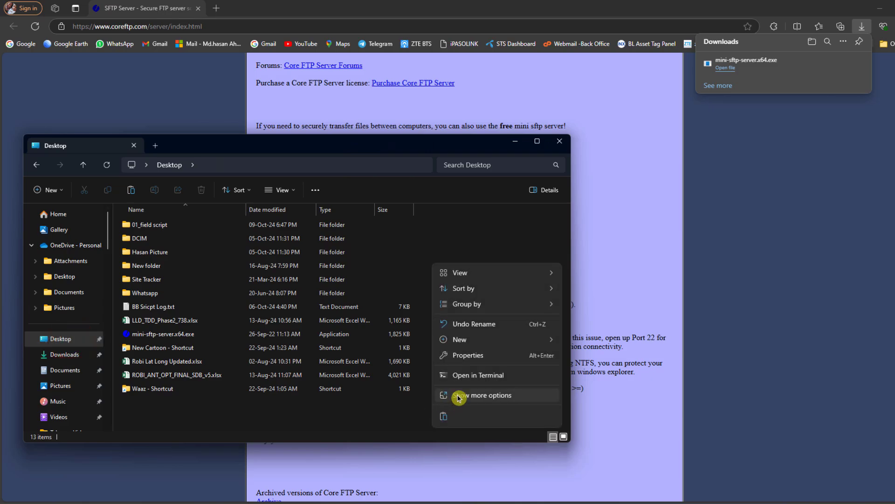
{"action": "left_click", "coordinate": [443, 416]}
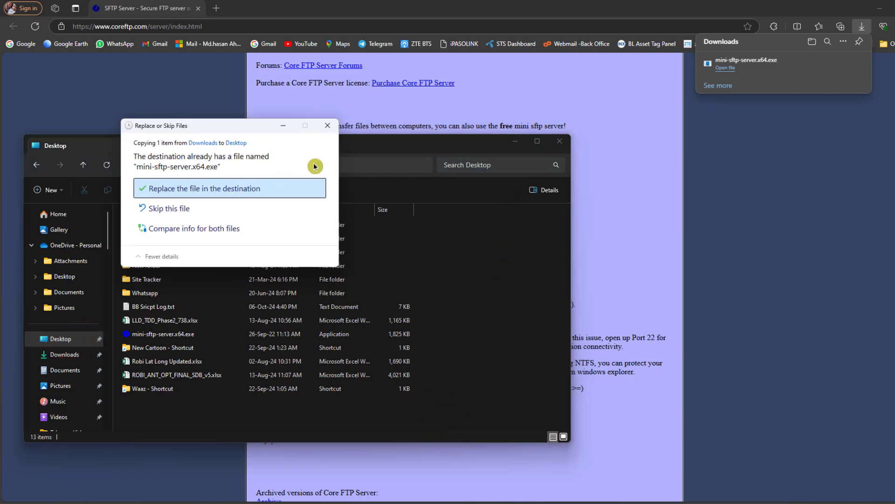
{"action": "left_click", "coordinate": [207, 183]}
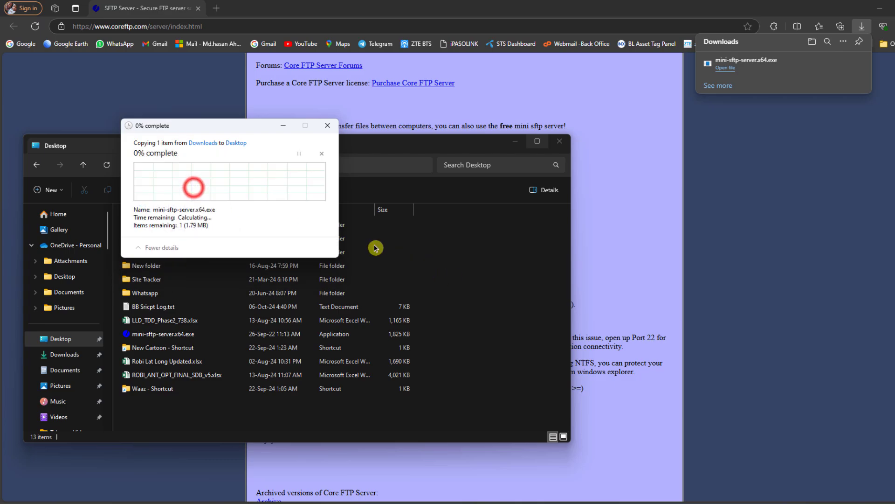
- Close the About box and the running server so the Desktop file replacement succeeds
{"action": "left_click", "coordinate": [564, 142]}
{"action": "left_click", "coordinate": [251, 213]}
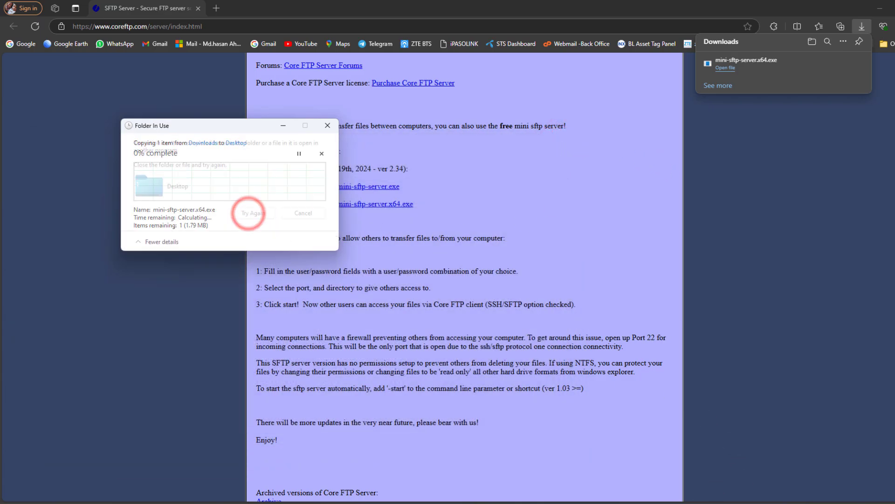
{"action": "left_click", "coordinate": [565, 243]}
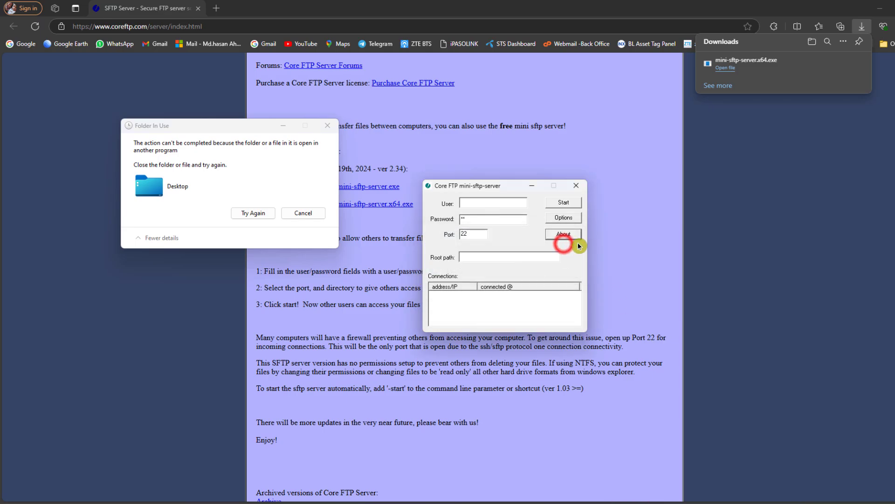
{"action": "left_click", "coordinate": [577, 186]}
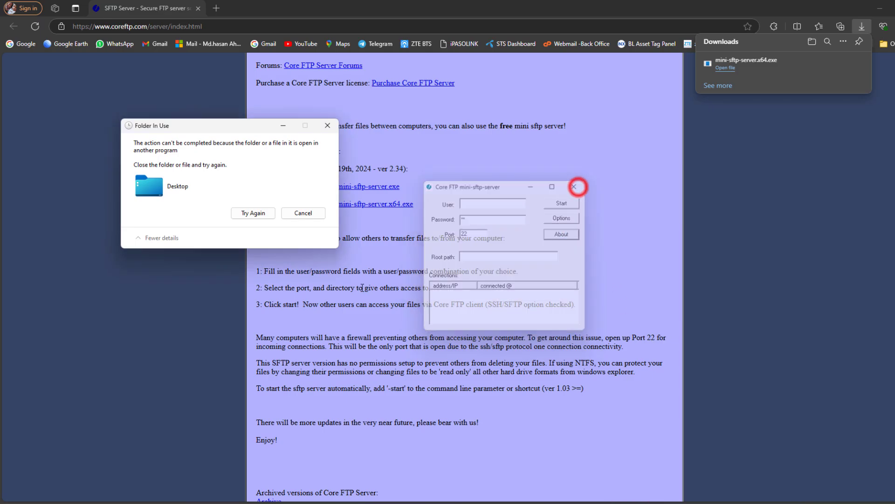
{"action": "left_click", "coordinate": [251, 213]}
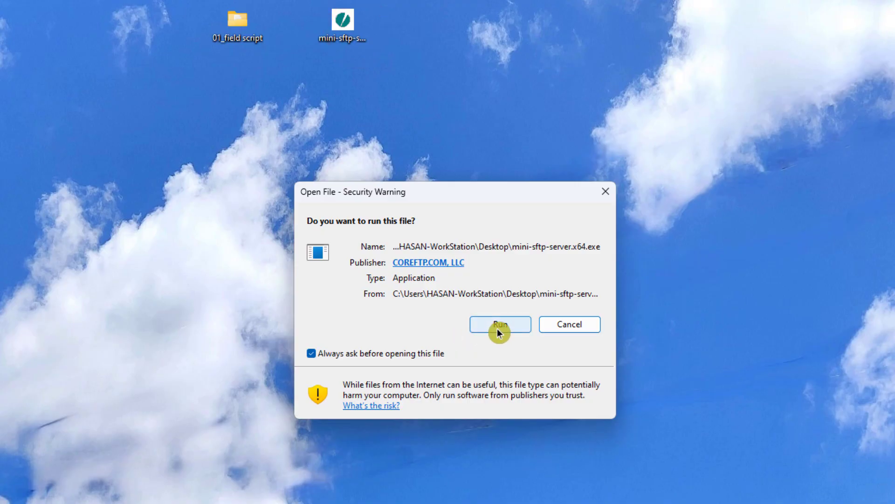
- Run the new Desktop server past the security warning, confirm About shows v2.34, and reposition it
{"action": "left_click", "coordinate": [505, 329]}
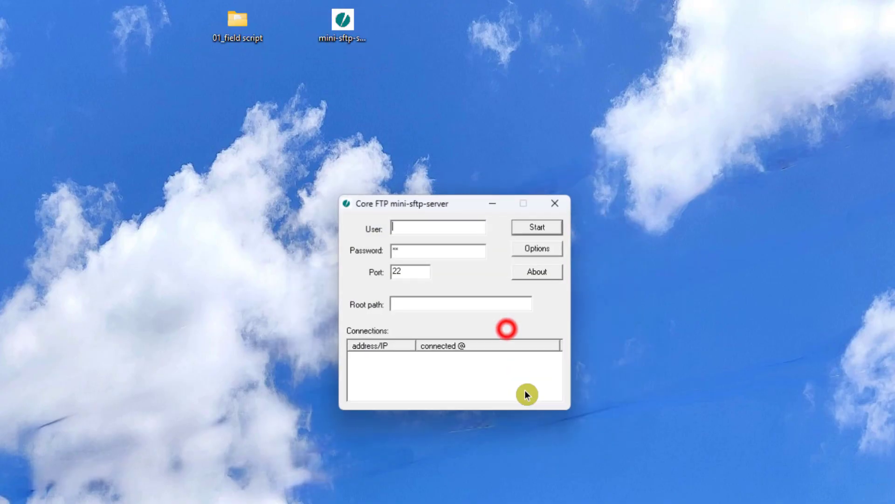
{"action": "left_click", "coordinate": [544, 272]}
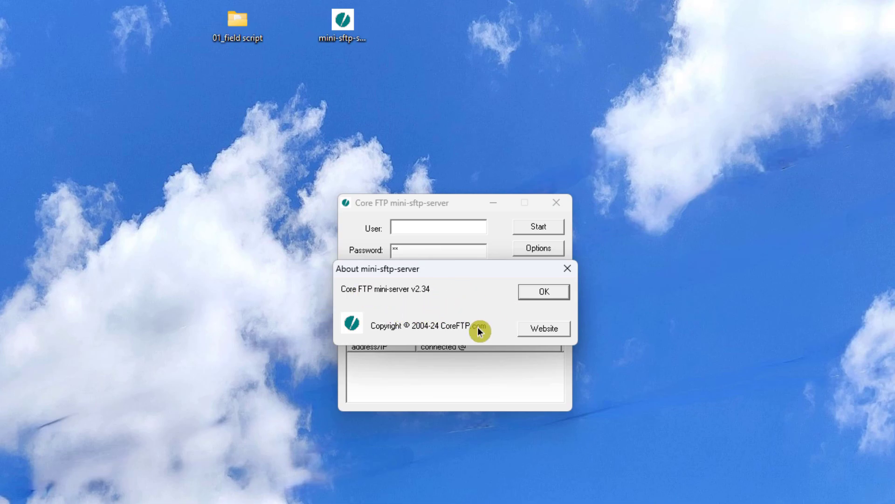
{"action": "left_click", "coordinate": [536, 292]}
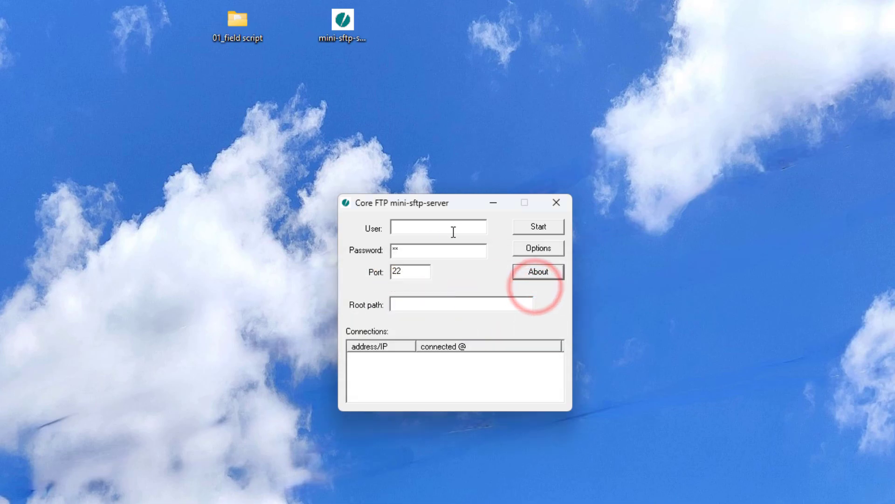
{"action": "left_click_drag", "start_coordinate": [429, 215], "coordinate": [488, 116]}
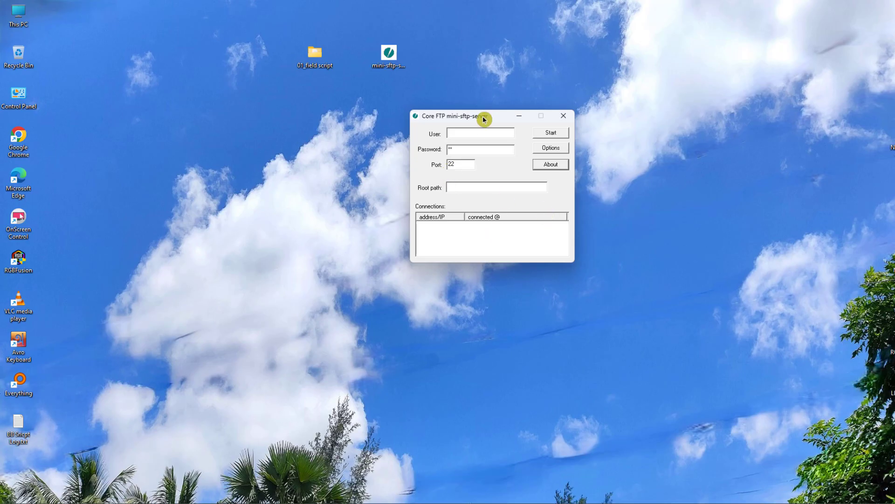
{"action": "mouse_move", "coordinate": [483, 119]}
{"action": "left_mouse_down"}
{"action": "mouse_move", "coordinate": [499, 160]}
{"action": "mouse_move", "coordinate": [487, 134]}
{"action": "left_mouse_up"}
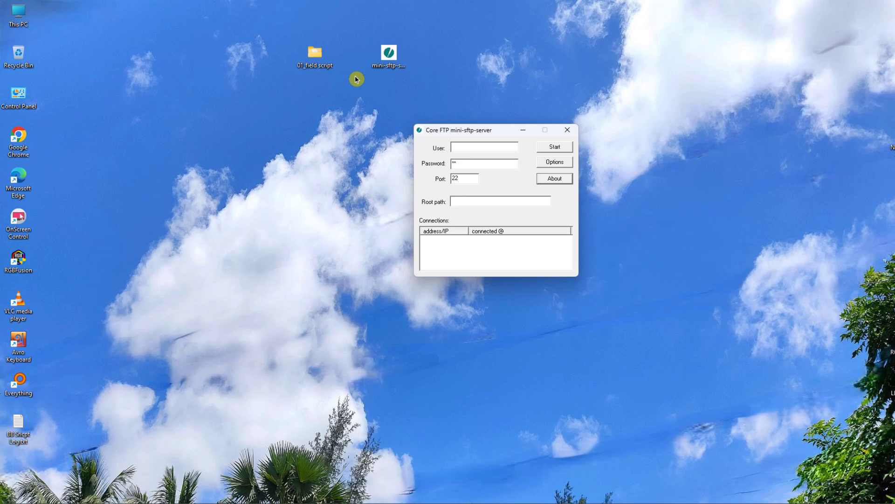
- Open the 01_field script folder and look over its three CMNNW1 XML files
{"action": "double_click", "coordinate": [315, 57]}
{"action": "left_click_drag", "start_coordinate": [311, 323], "coordinate": [143, 202]}
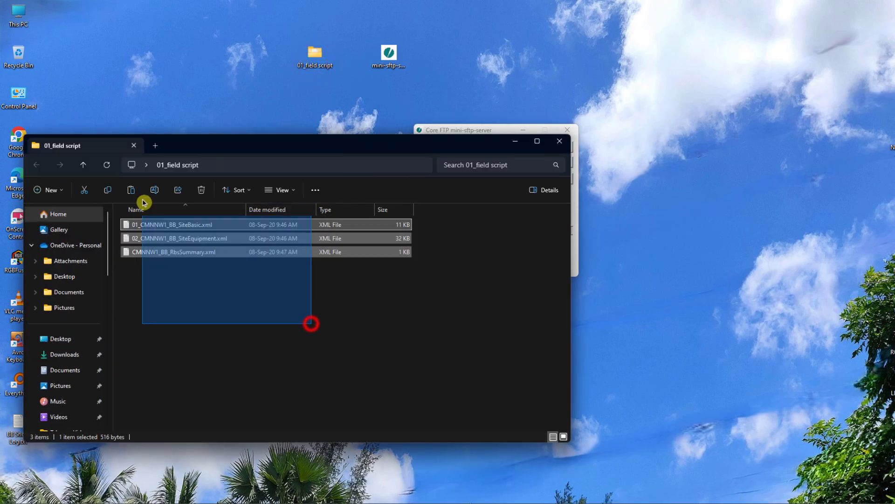
{"action": "left_click", "coordinate": [239, 296]}
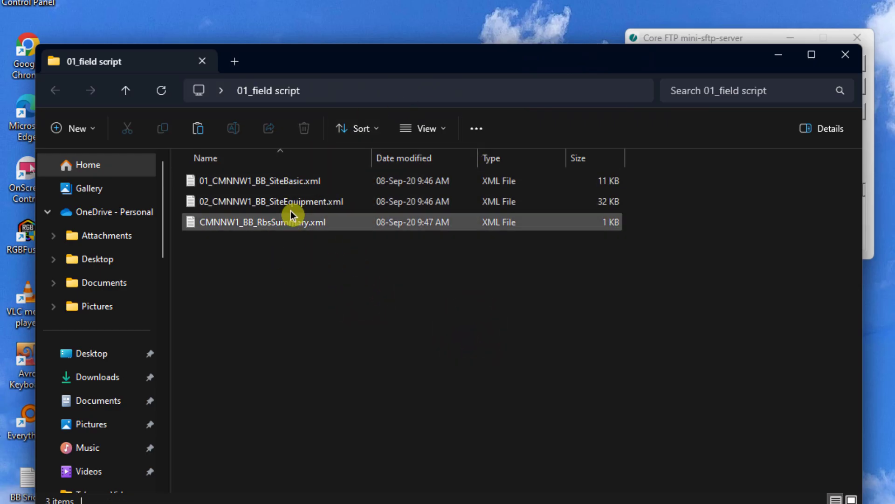
{"action": "left_click", "coordinate": [320, 181]}
{"action": "left_click", "coordinate": [317, 246]}
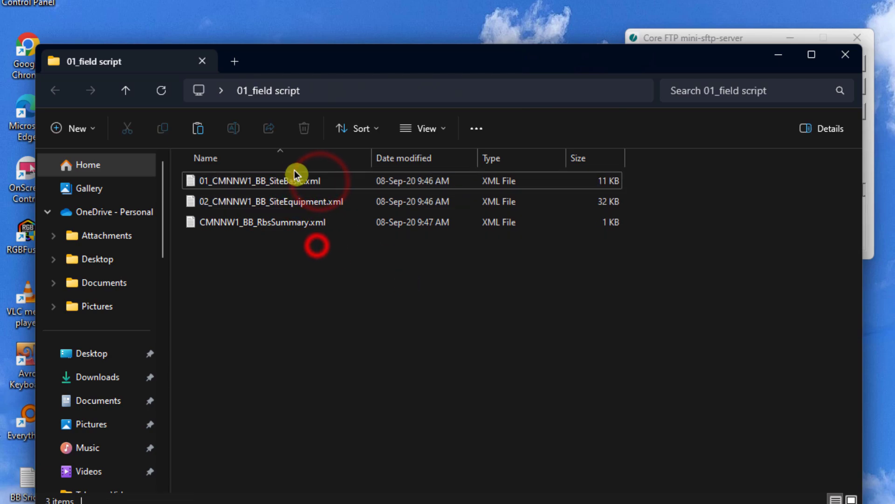
{"action": "left_click", "coordinate": [286, 179]}
{"action": "left_click", "coordinate": [308, 201]}
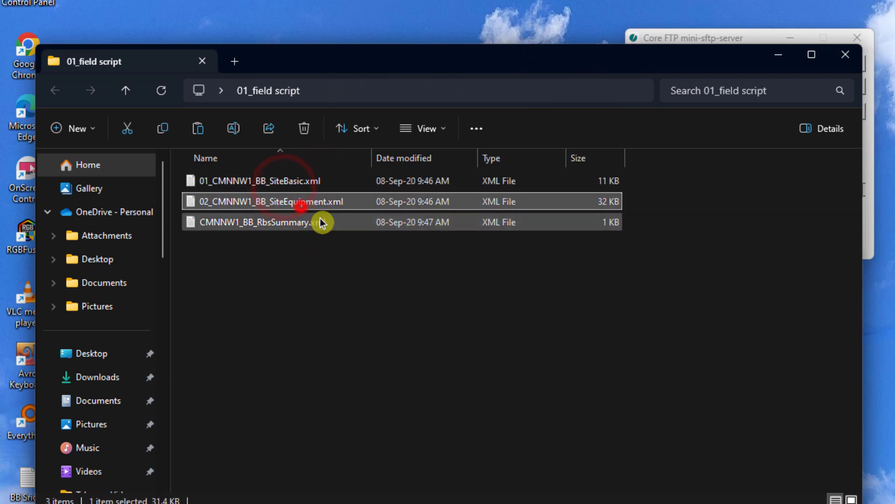
{"action": "left_click", "coordinate": [265, 225]}
{"action": "left_click", "coordinate": [302, 284]}
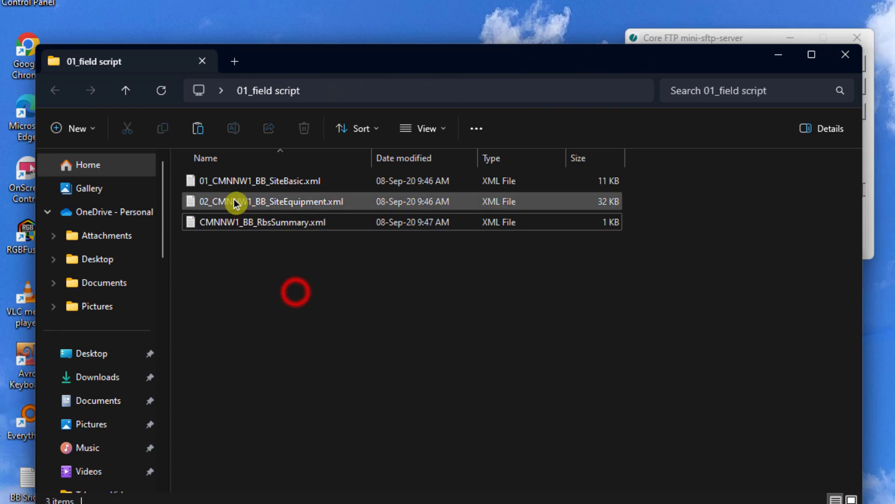
{"action": "left_click_drag", "start_coordinate": [389, 381], "coordinate": [228, 144]}
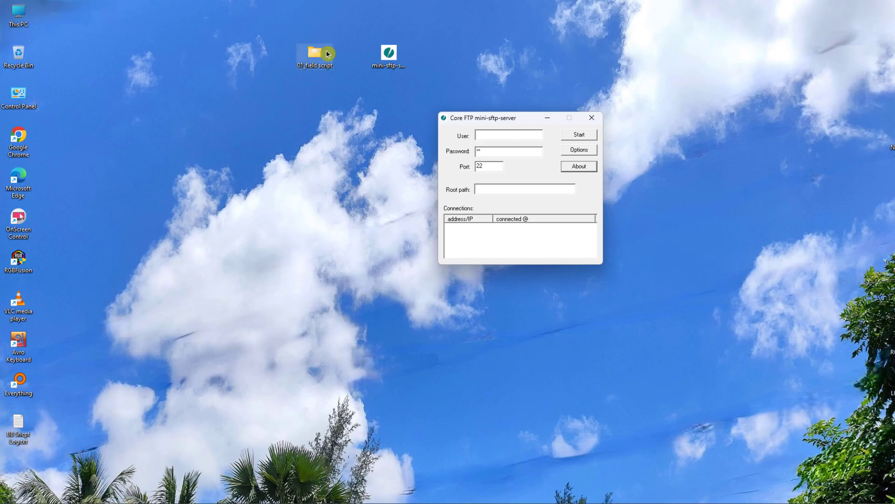
- Reopen the 01_field script folder and open CMNNW1_BB_RbsSummary.xml in Notepad
{"action": "left_click", "coordinate": [315, 52]}
{"action": "left_click", "coordinate": [331, 193]}
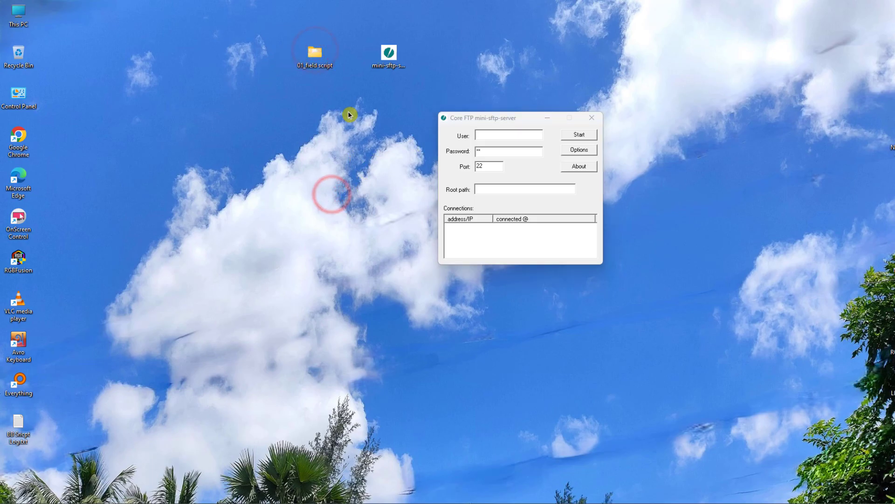
{"action": "double_click", "coordinate": [315, 53]}
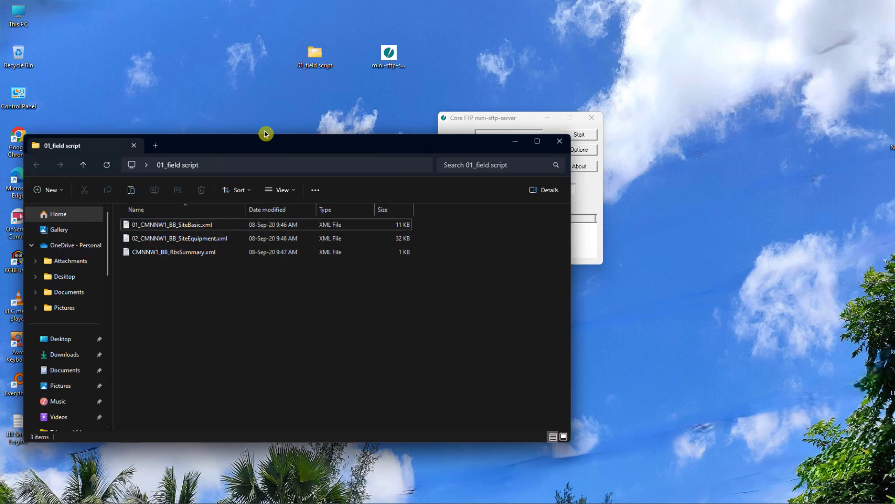
{"action": "left_click_drag", "start_coordinate": [254, 144], "coordinate": [386, 128]}
{"action": "double_click", "coordinate": [326, 240]}
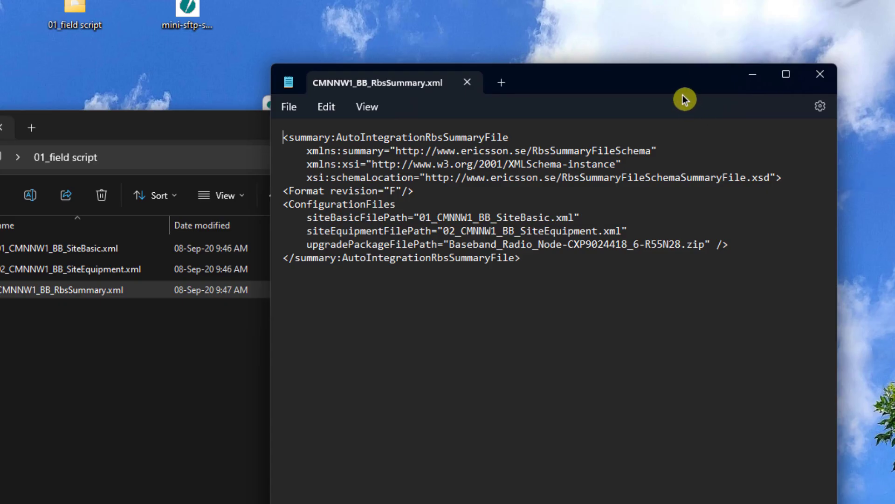
- Highlight the upgradePackageFilePath value Baseband_Radio_Node-CXP9024418_6-R55N28.zip in Notepad
{"action": "left_click_drag", "start_coordinate": [682, 94], "coordinate": [575, 112]}
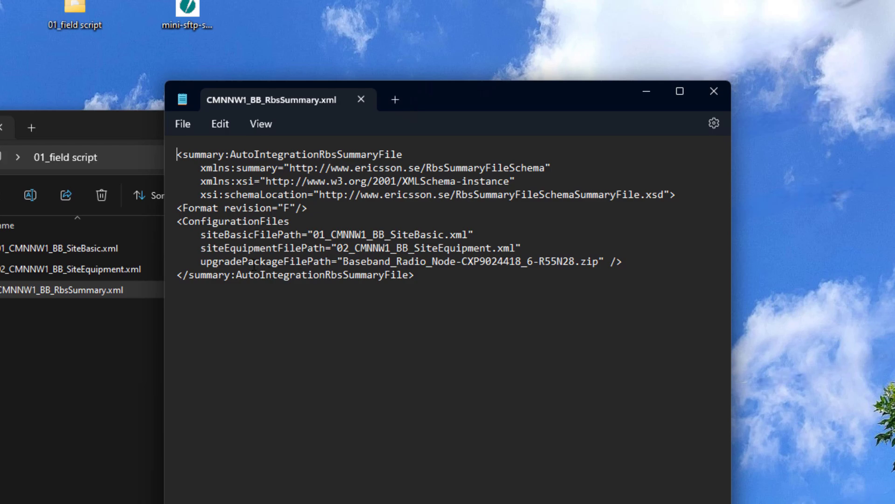
{"action": "left_click_drag", "start_coordinate": [208, 261], "coordinate": [319, 264]}
{"action": "left_click", "coordinate": [322, 334]}
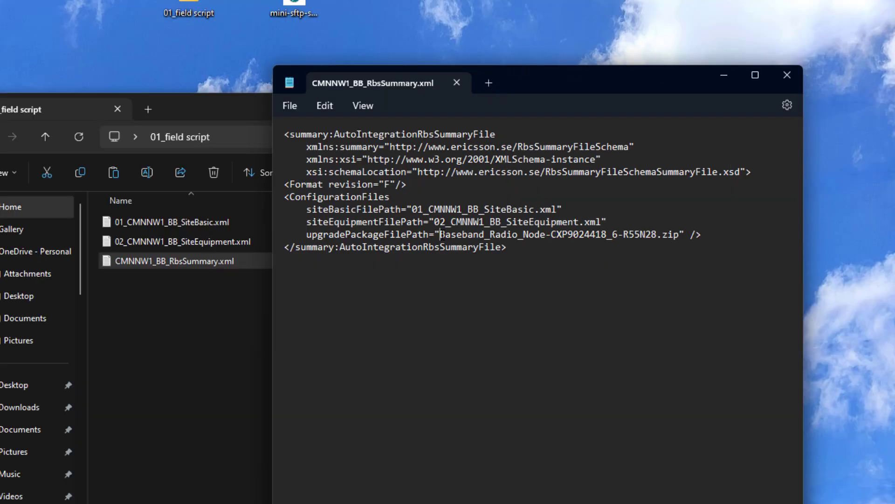
{"action": "left_click_drag", "start_coordinate": [343, 261], "coordinate": [525, 262]}
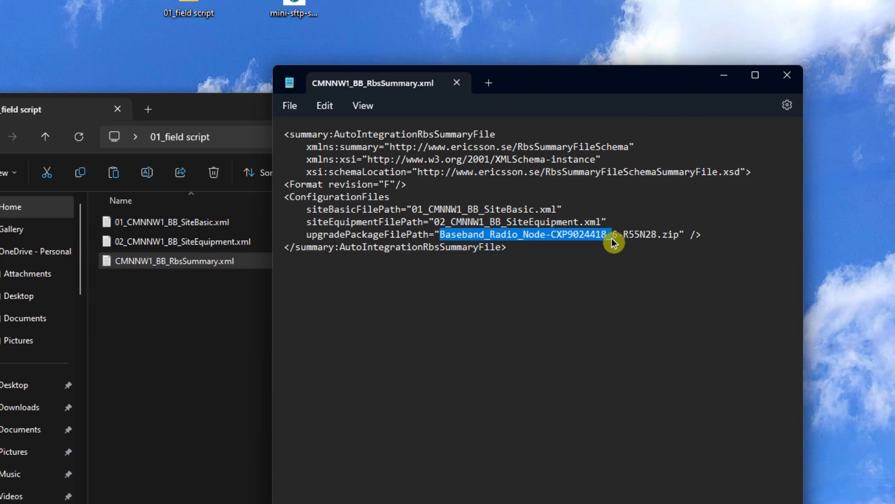
{"action": "left_click_drag", "start_coordinate": [611, 240], "coordinate": [612, 240]}
{"action": "left_click", "coordinate": [600, 273]}
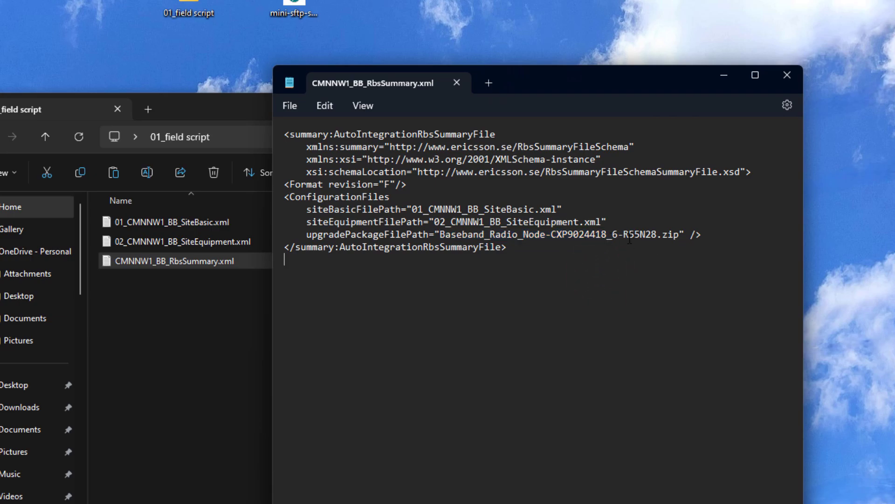
{"action": "left_click_drag", "start_coordinate": [659, 233], "coordinate": [662, 234]}
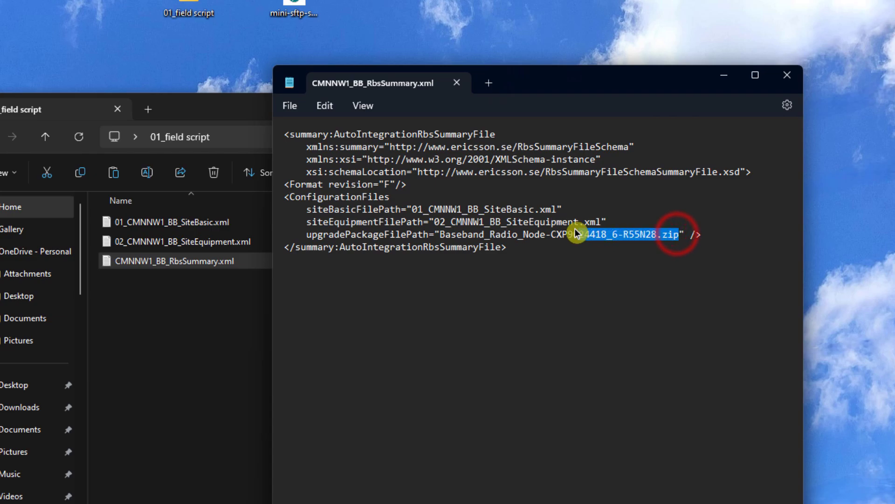
{"action": "left_click_drag", "start_coordinate": [574, 229], "coordinate": [521, 230]}
{"action": "left_click_drag", "start_coordinate": [451, 235], "coordinate": [442, 237]}
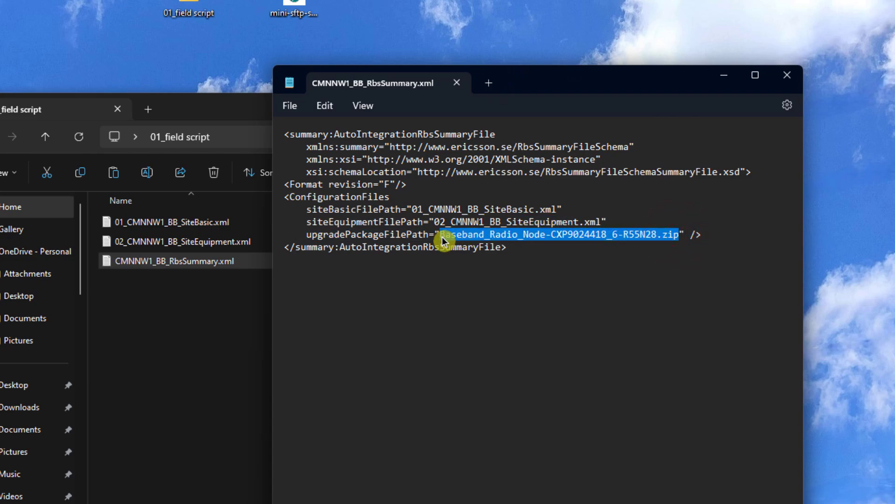
{"action": "left_click", "coordinate": [450, 320]}
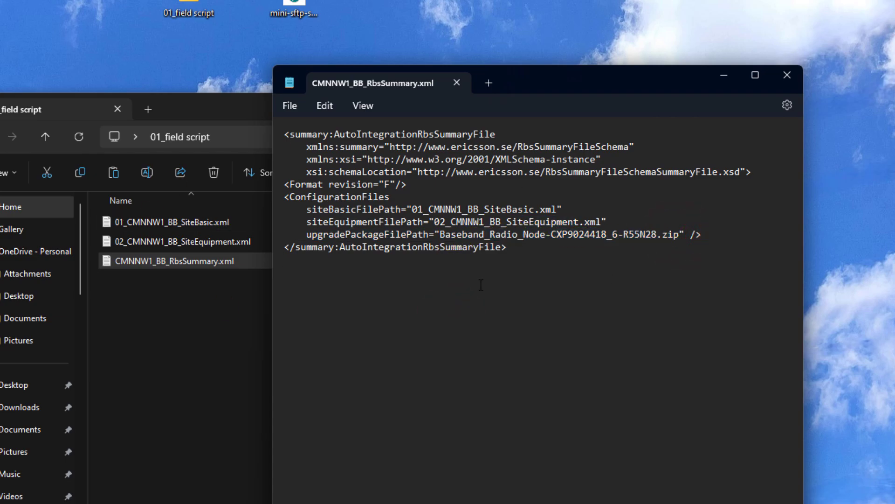
- Re-check the full package file name, then bring the Baseband Package folder into view
{"action": "left_click_drag", "start_coordinate": [625, 86], "coordinate": [658, 88]}
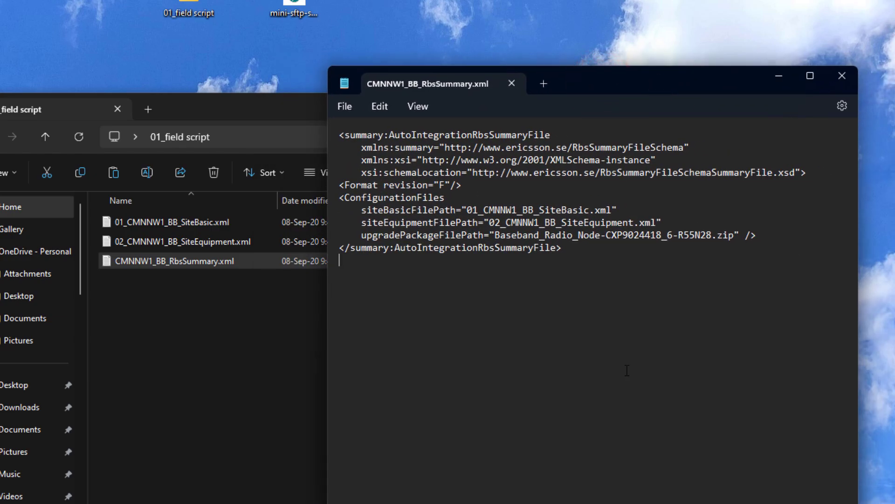
{"action": "left_click_drag", "start_coordinate": [497, 235], "coordinate": [739, 245]}
{"action": "left_click", "coordinate": [684, 357]}
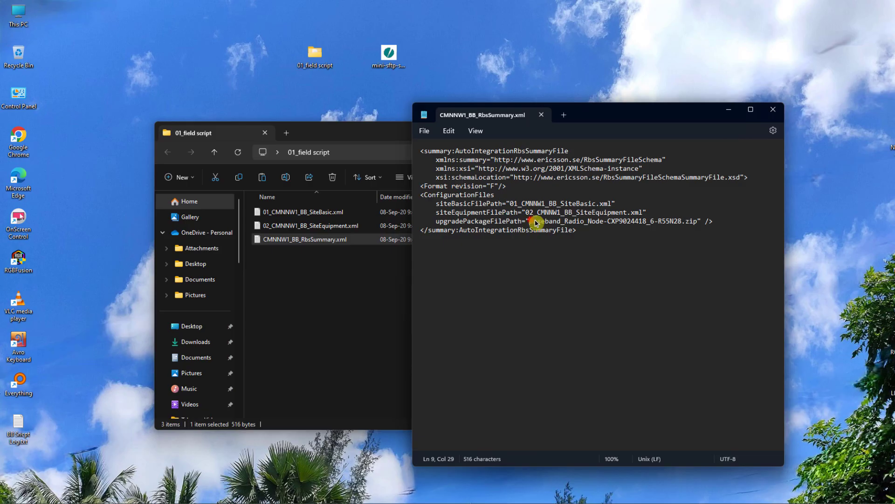
{"action": "left_click_drag", "start_coordinate": [496, 234], "coordinate": [720, 245]}
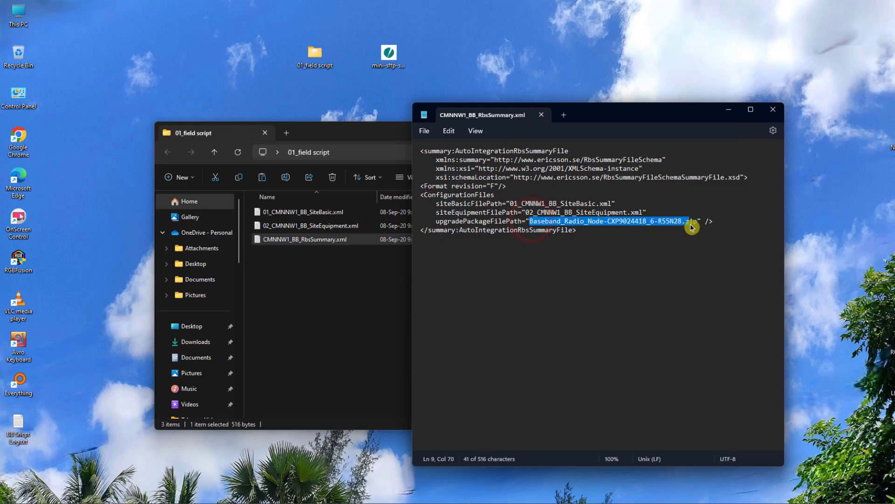
{"action": "left_click", "coordinate": [643, 285]}
{"action": "left_click_drag", "start_coordinate": [530, 221], "coordinate": [633, 231]}
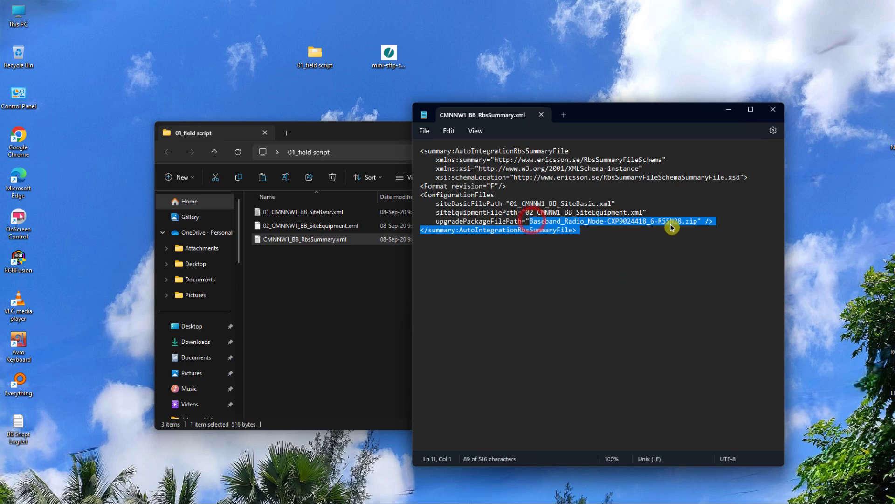
{"action": "left_click", "coordinate": [678, 290]}
{"action": "left_click", "coordinate": [343, 134]}
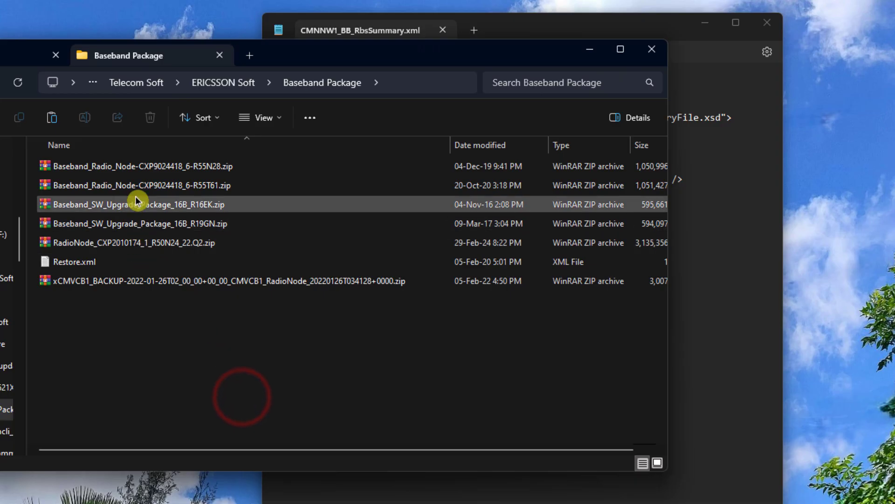
- Look over the files in the Baseband Package folder and move its window aside
{"action": "left_click_drag", "start_coordinate": [225, 155], "coordinate": [220, 334]}
{"action": "left_click", "coordinate": [247, 364]}
{"action": "left_click_drag", "start_coordinate": [325, 366], "coordinate": [63, 91]}
{"action": "left_click", "coordinate": [256, 380]}
{"action": "left_click_drag", "start_coordinate": [431, 52], "coordinate": [709, 216]}
- Select Baseband_Radio_Node-CXP9024418_6-R55N28.zip and open a new Explorer tab at This PC
{"action": "left_click_drag", "start_coordinate": [609, 182], "coordinate": [635, 181]}
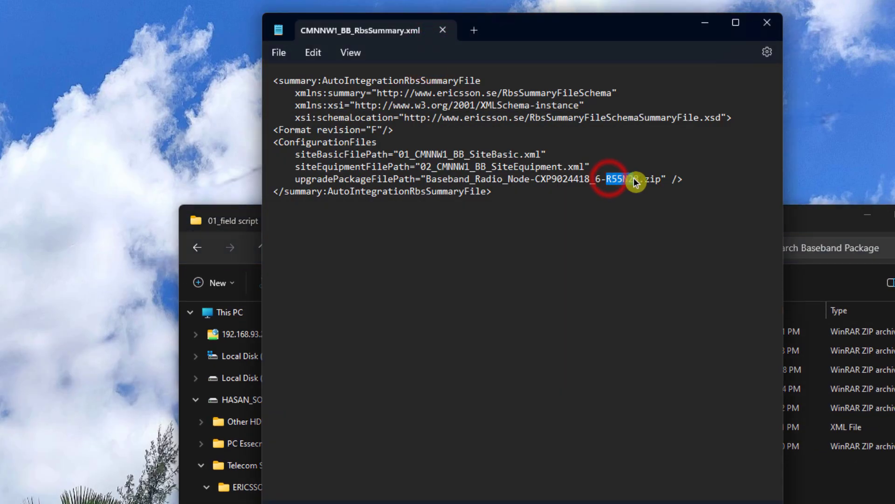
{"action": "left_click", "coordinate": [802, 407]}
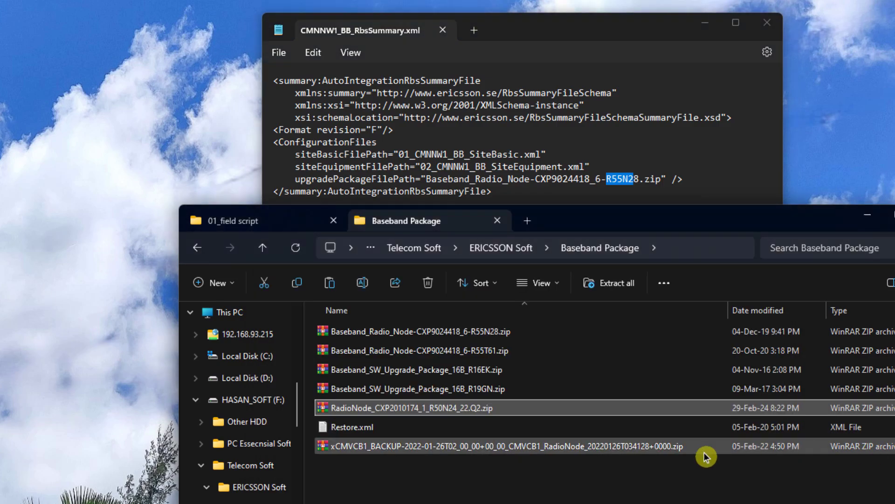
{"action": "left_click", "coordinate": [521, 325]}
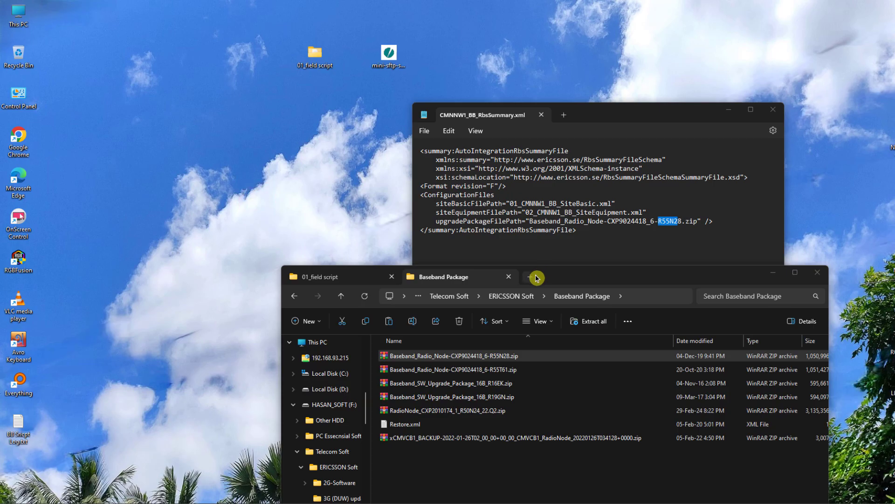
{"action": "left_click", "coordinate": [527, 220]}
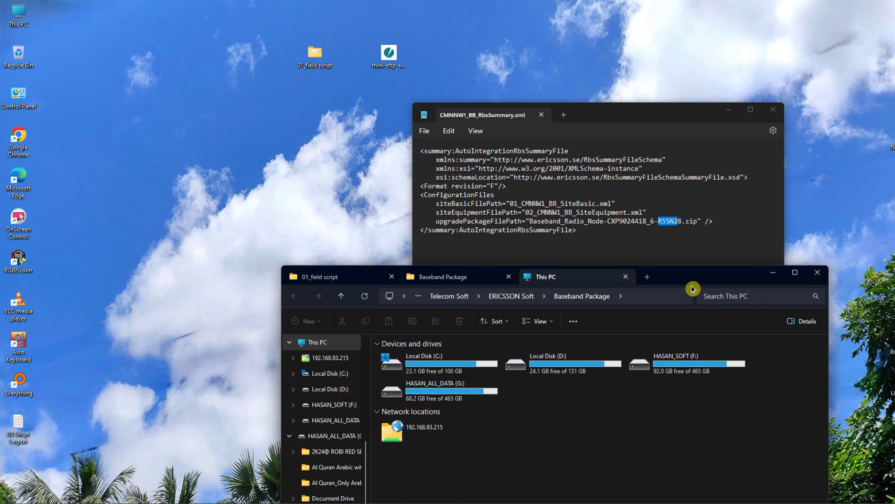
{"action": "left_click_drag", "start_coordinate": [693, 280], "coordinate": [647, 84]}
- Maximize File Explorer and open Local Disk (C:) from the This PC drive list
{"action": "left_click", "coordinate": [744, 77]}
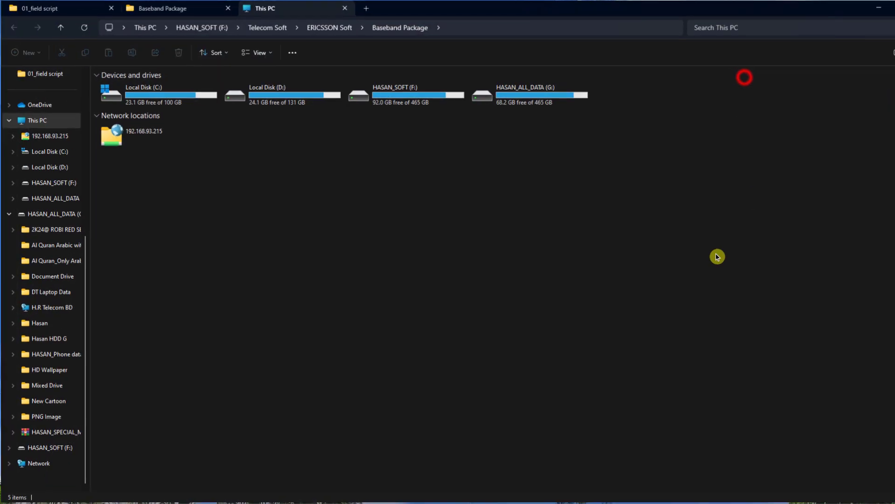
{"action": "left_click", "coordinate": [135, 92]}
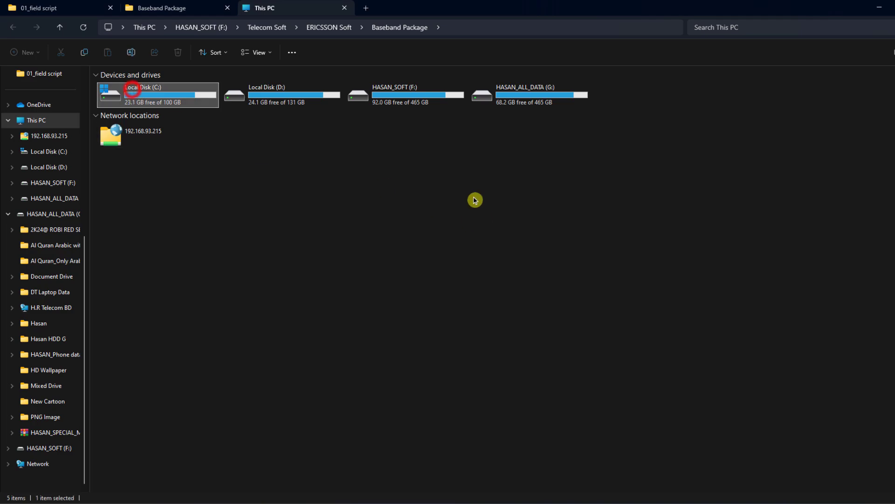
{"action": "left_click", "coordinate": [259, 89]}
{"action": "left_click", "coordinate": [360, 101]}
{"action": "left_click", "coordinate": [483, 97]}
{"action": "left_click", "coordinate": [452, 194]}
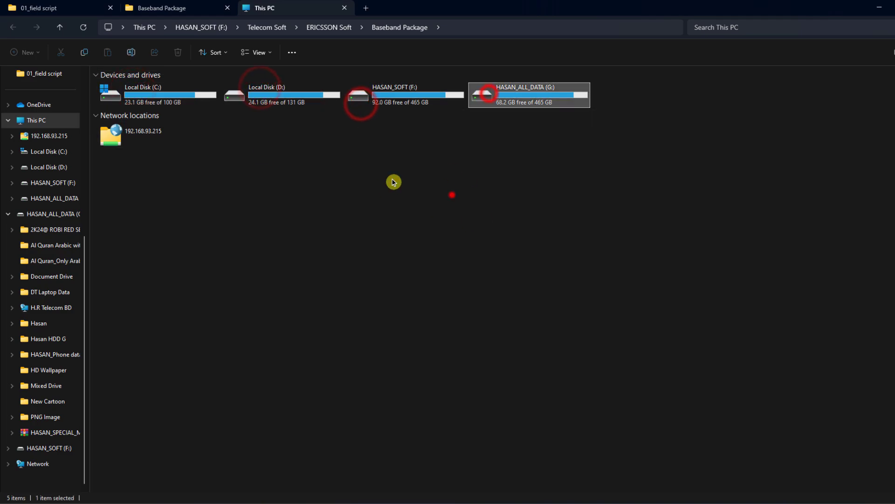
{"action": "double_click", "coordinate": [177, 94]}
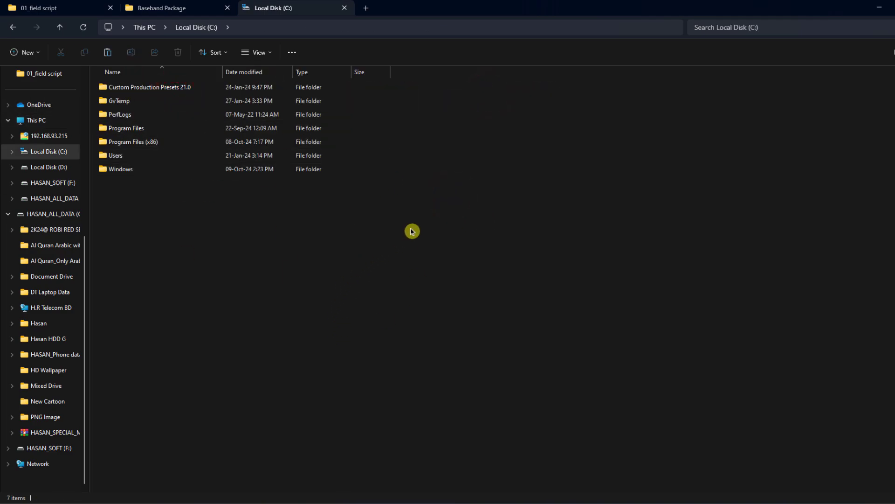
- Create a new folder named Baseband on C: and open it
{"action": "left_click", "coordinate": [28, 50]}
{"action": "right_click", "coordinate": [476, 322]}
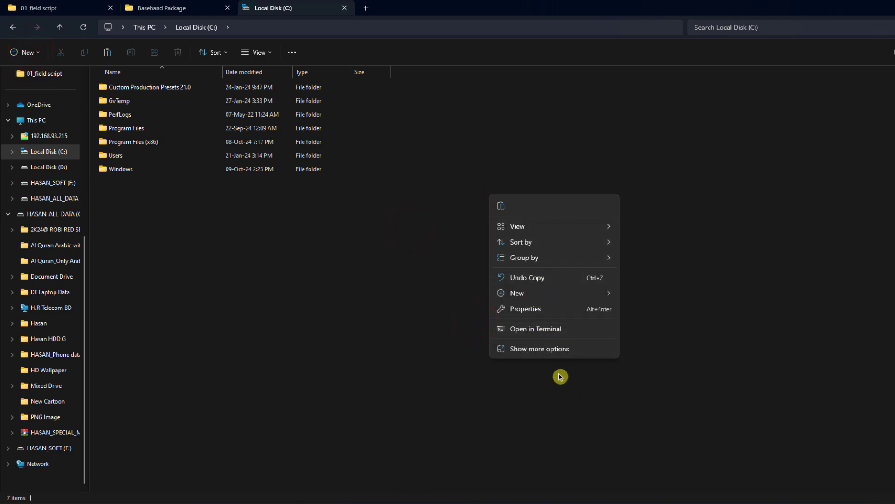
{"action": "left_click", "coordinate": [568, 295]}
{"action": "left_click", "coordinate": [645, 292]}
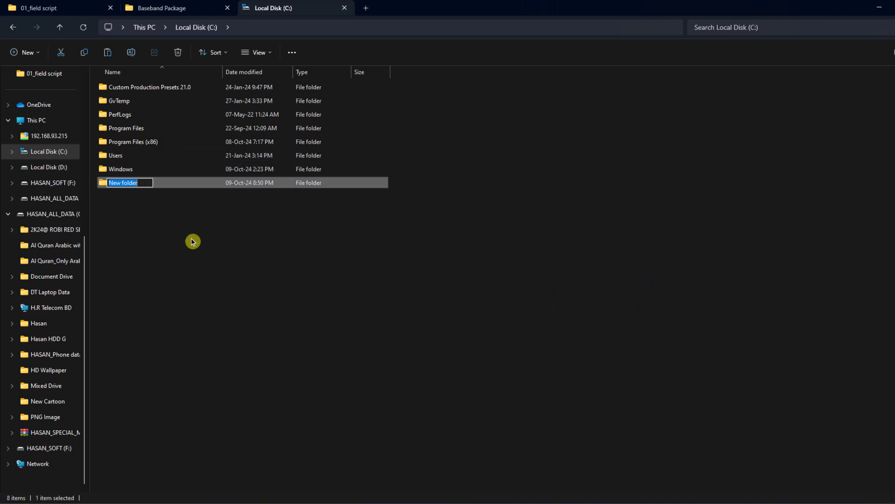
{"action": "key", "text": "Return"}
{"action": "left_click", "coordinate": [221, 245]}
{"action": "left_click", "coordinate": [139, 183]}
{"action": "type", "text": "Baseb"}
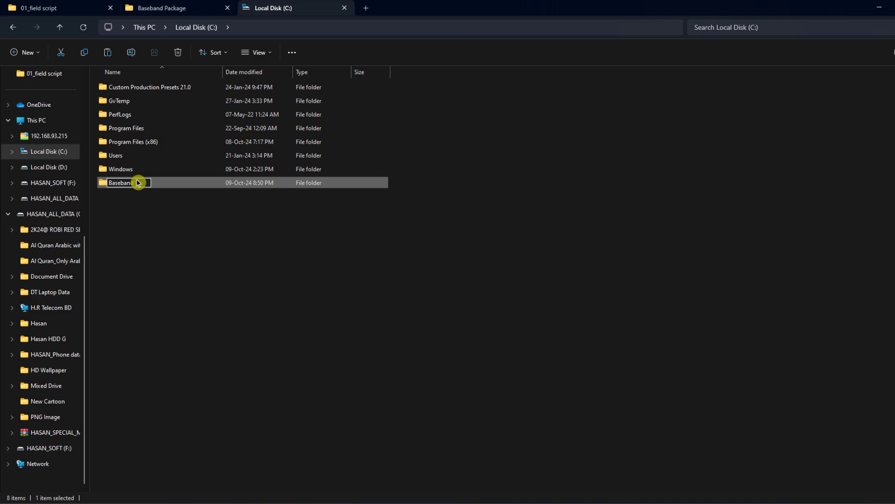
{"action": "type", "text": "and"}
{"action": "left_click", "coordinate": [217, 310]}
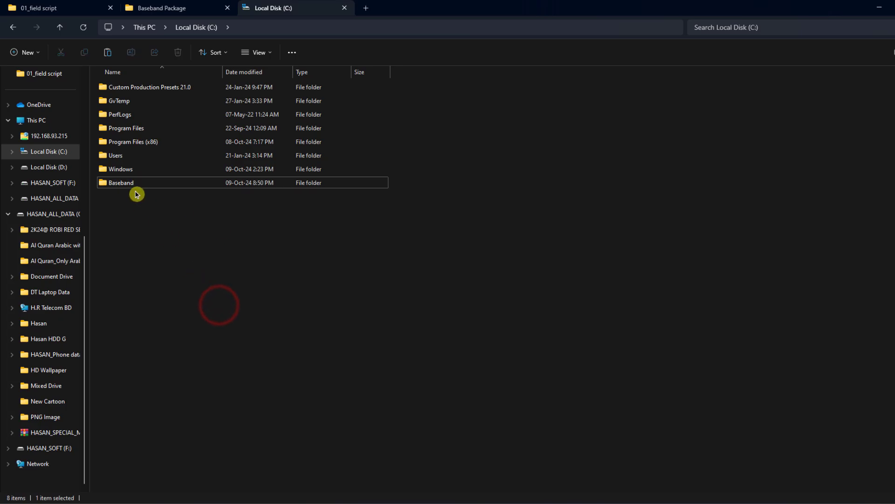
{"action": "double_click", "coordinate": [135, 182]}
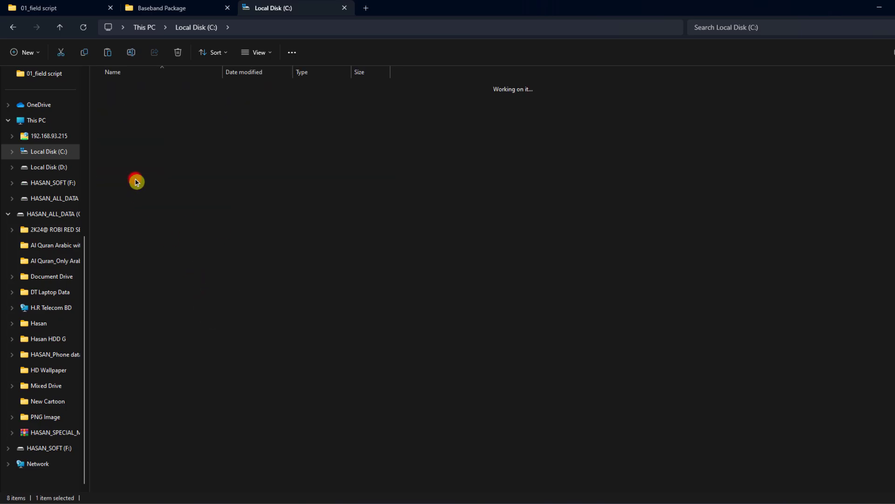
- Restore the Explorer window and drag the first XML files from 01_field script into Baseband
{"action": "double_click", "coordinate": [503, 4]}
{"action": "left_click_drag", "start_coordinate": [619, 83], "coordinate": [675, 120]}
{"action": "double_click", "coordinate": [315, 52]}
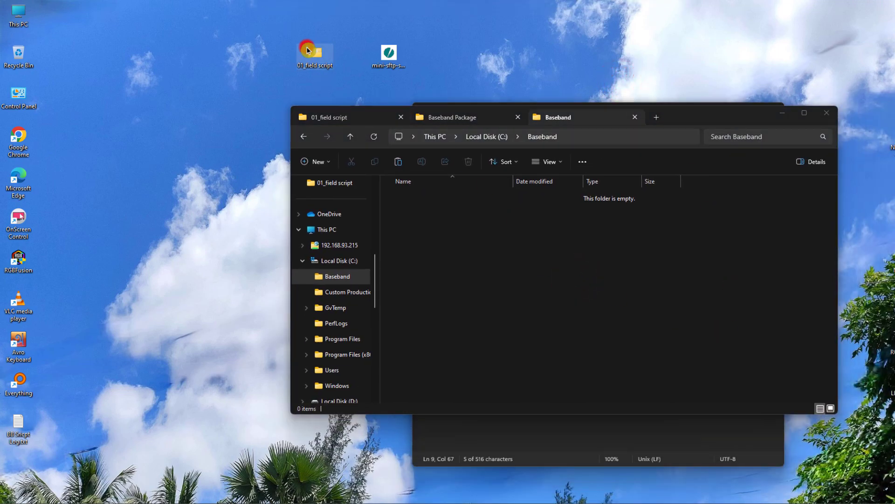
{"action": "left_click_drag", "start_coordinate": [337, 381], "coordinate": [76, 139]}
{"action": "left_click_drag", "start_coordinate": [185, 228], "coordinate": [675, 353]}
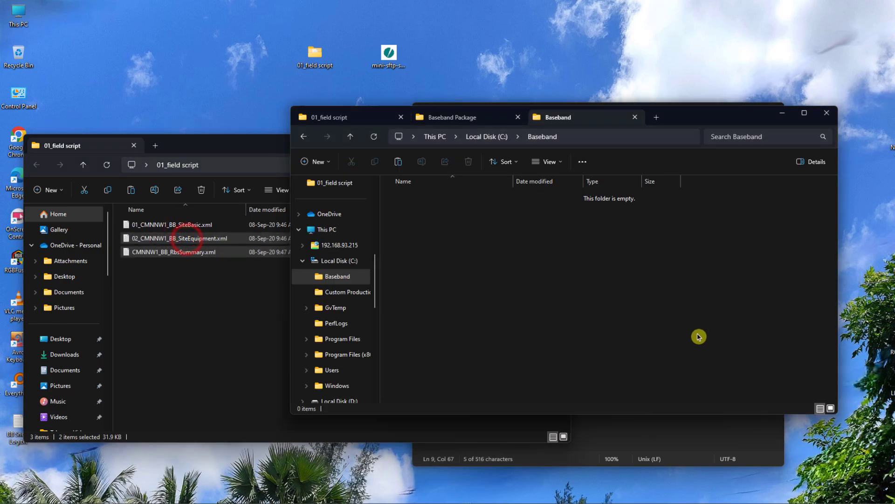
{"action": "left_click", "coordinate": [149, 289]}
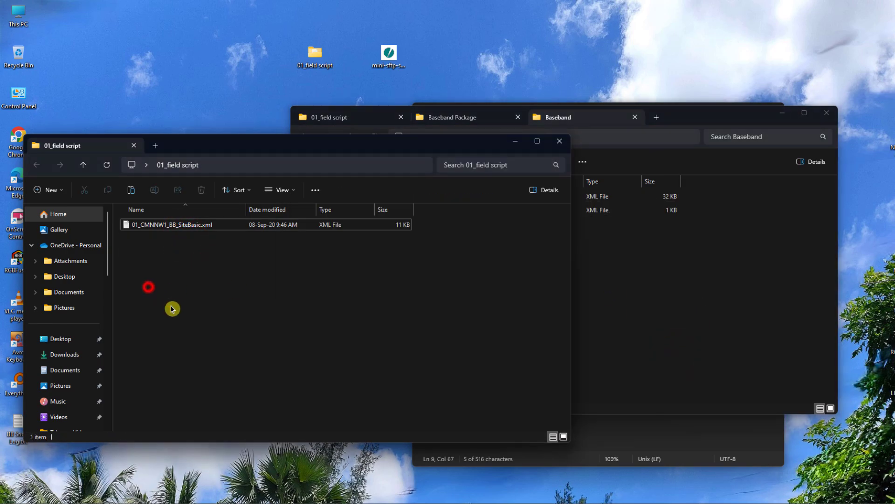
{"action": "left_click_drag", "start_coordinate": [172, 225], "coordinate": [502, 371]}
- Close the RbsSummary Notepad window and move the SiteBasic XML file into Baseband
{"action": "key", "text": "alt+Tab"}
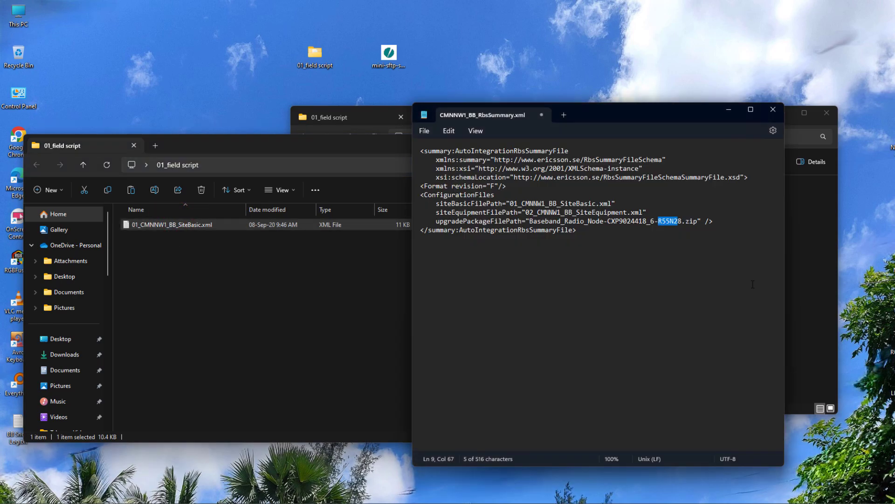
{"action": "left_click", "coordinate": [778, 109]}
{"action": "left_click", "coordinate": [289, 298]}
{"action": "left_click_drag", "start_coordinate": [169, 225], "coordinate": [660, 334]}
{"action": "left_click", "coordinate": [565, 299]}
{"action": "left_click_drag", "start_coordinate": [230, 141], "coordinate": [59, 144]}
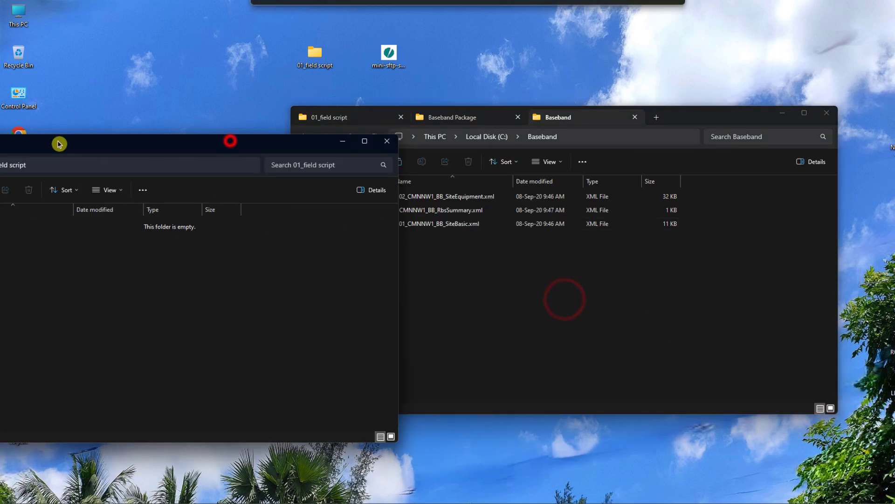
{"action": "left_click", "coordinate": [387, 141]}
{"action": "left_click", "coordinate": [549, 306]}
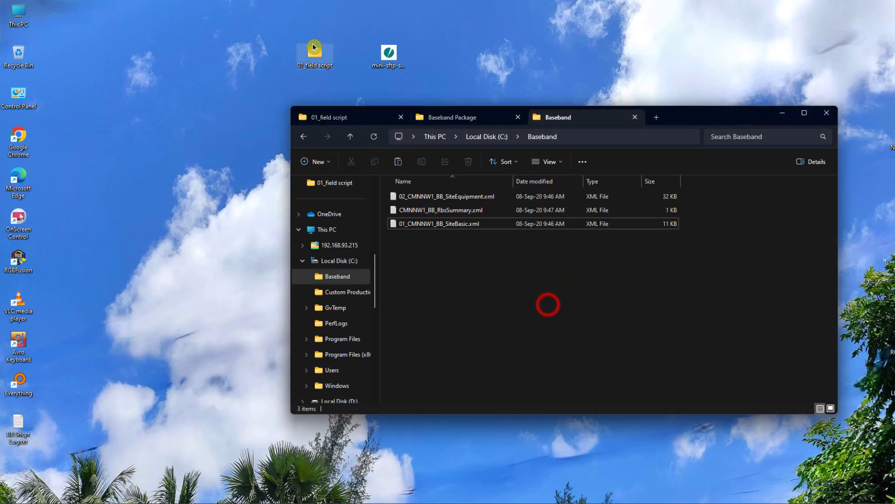
- Delete the emptied 01_field script desktop folder and check Baseband holds all three XML files
{"action": "left_click_drag", "start_coordinate": [314, 51], "coordinate": [268, 84]}
{"action": "double_click", "coordinate": [241, 100]}
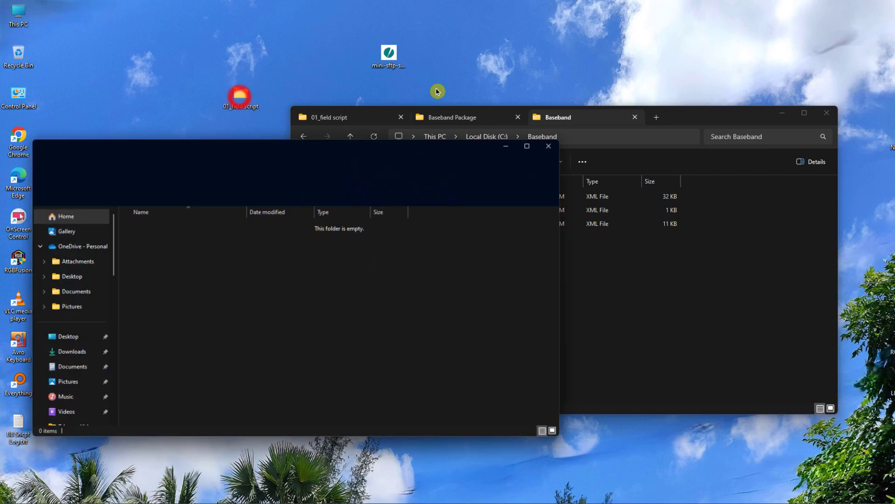
{"action": "left_click", "coordinate": [552, 142]}
{"action": "left_click_drag", "start_coordinate": [241, 100], "coordinate": [18, 55]}
{"action": "left_click", "coordinate": [113, 169]}
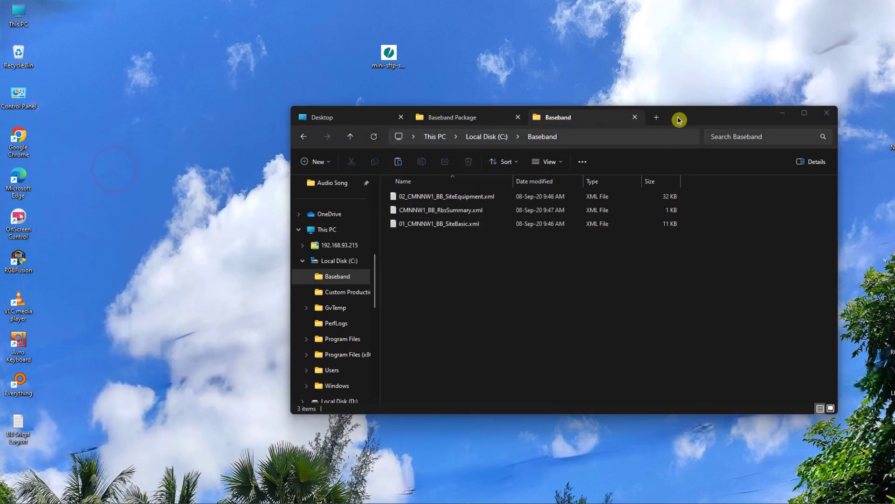
{"action": "left_click_drag", "start_coordinate": [679, 120], "coordinate": [616, 157]}
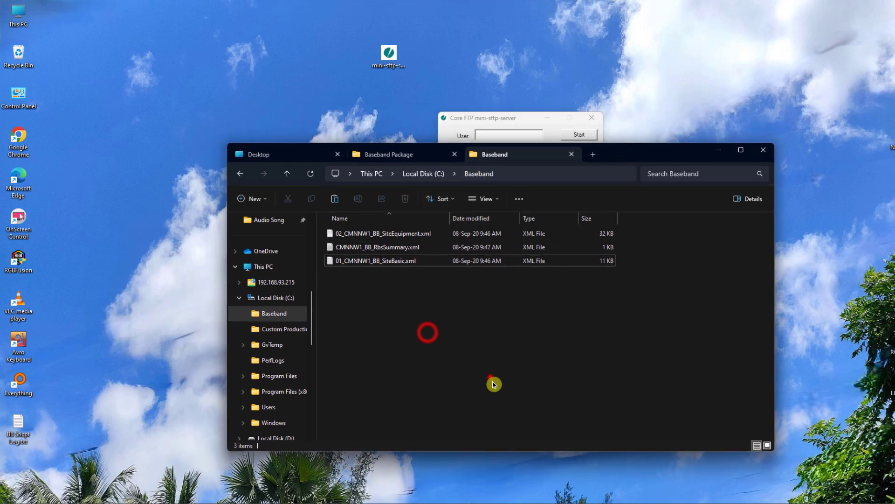
{"action": "left_click_drag", "start_coordinate": [494, 383], "coordinate": [347, 224]}
{"action": "left_click", "coordinate": [435, 320]}
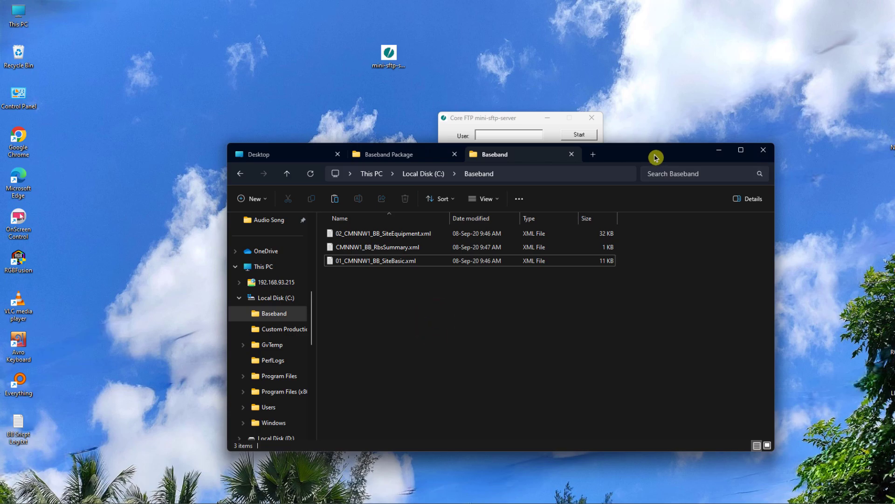
{"action": "left_click_drag", "start_coordinate": [656, 158], "coordinate": [663, 146]}
- Copy the R55N28 zip from the Baseband Package folder and paste it into Baseband
{"action": "left_click", "coordinate": [394, 144]}
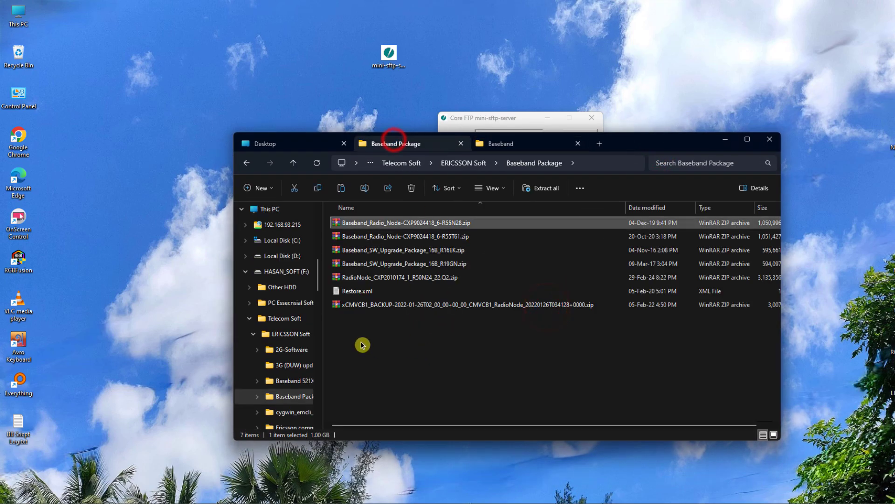
{"action": "right_click", "coordinate": [446, 223]}
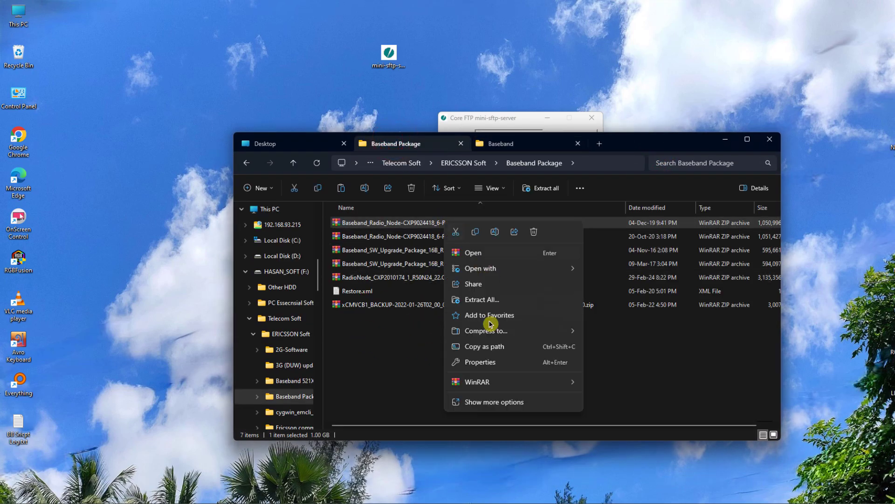
{"action": "left_click", "coordinate": [476, 237]}
{"action": "left_click", "coordinate": [512, 150]}
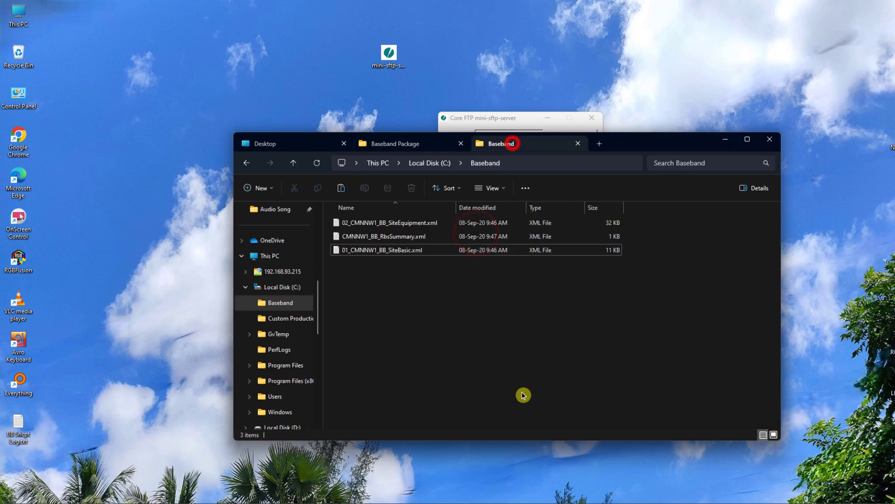
{"action": "right_click", "coordinate": [522, 393]}
{"action": "left_click", "coordinate": [444, 362]}
{"action": "left_click", "coordinate": [517, 405]}
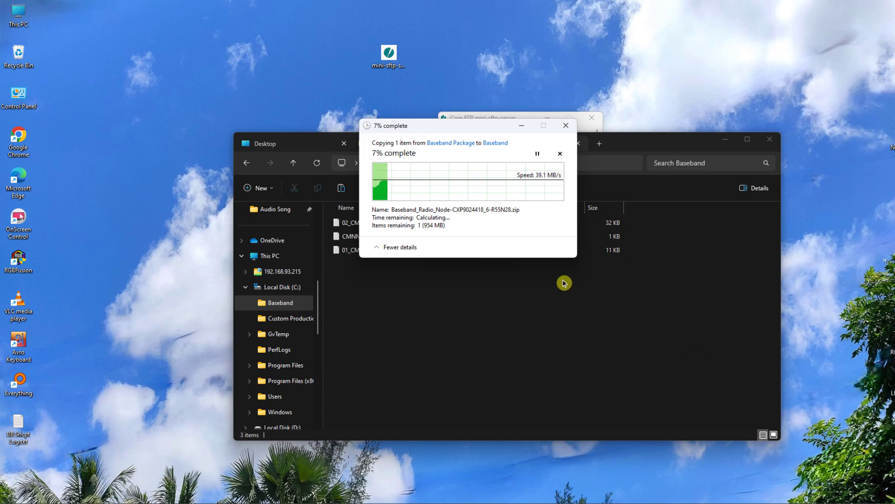
- Inspect the Baseband file list, sorting by name and restoring ascending order
{"action": "left_click_drag", "start_coordinate": [359, 208], "coordinate": [490, 358]}
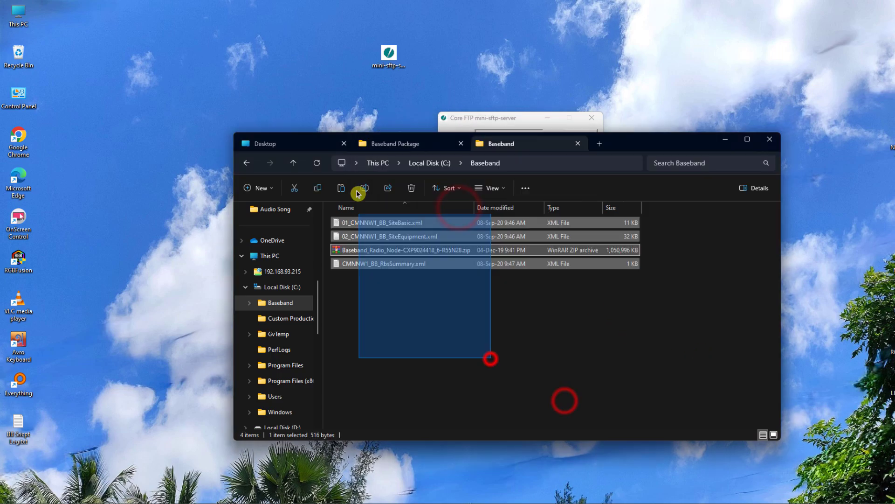
{"action": "left_click", "coordinate": [424, 340]}
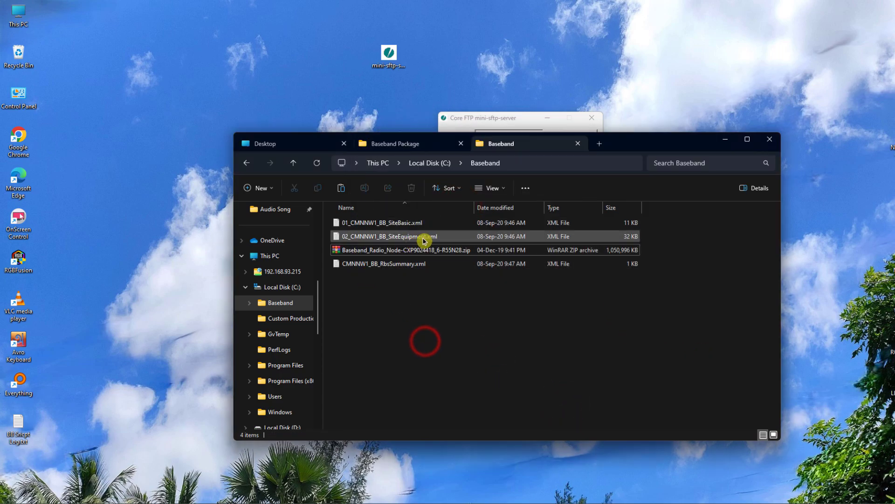
{"action": "left_click", "coordinate": [424, 250]}
{"action": "left_click", "coordinate": [407, 298]}
{"action": "left_click", "coordinate": [409, 264]}
{"action": "left_click", "coordinate": [443, 310]}
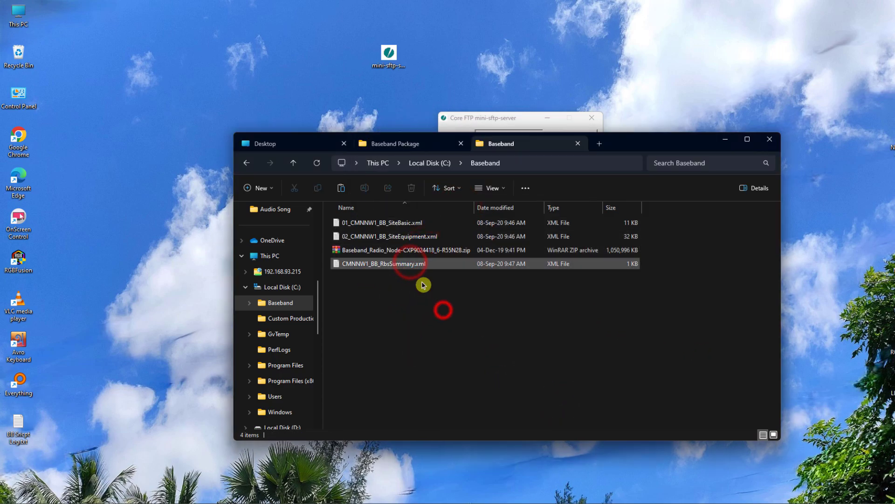
{"action": "left_click", "coordinate": [377, 208]}
{"action": "left_click", "coordinate": [376, 207]}
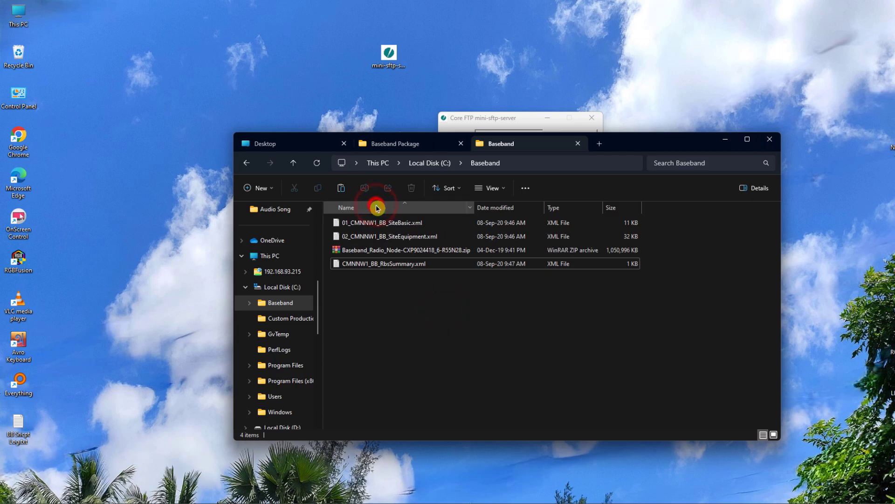
- Widen the Name column so the full file names show, then reposition the window
{"action": "left_click", "coordinate": [396, 249]}
{"action": "left_click", "coordinate": [398, 311]}
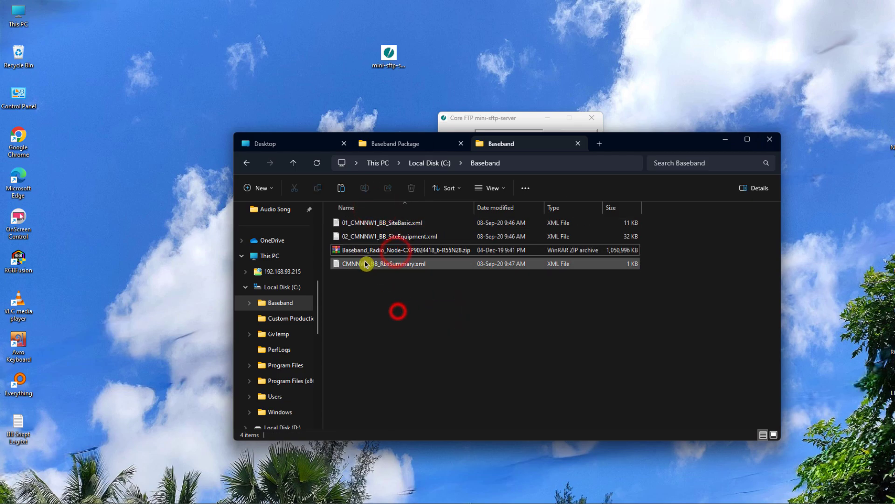
{"action": "left_click", "coordinate": [462, 345]}
{"action": "left_click", "coordinate": [448, 252]}
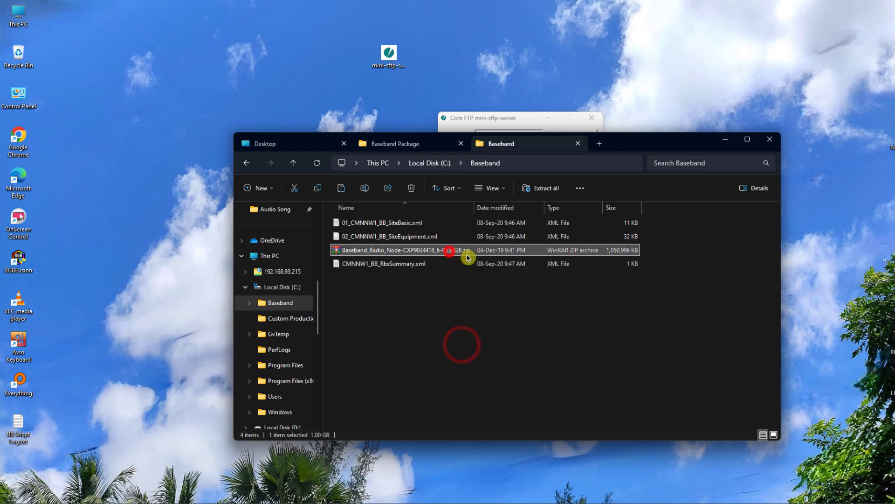
{"action": "left_click_drag", "start_coordinate": [473, 204], "coordinate": [570, 210]}
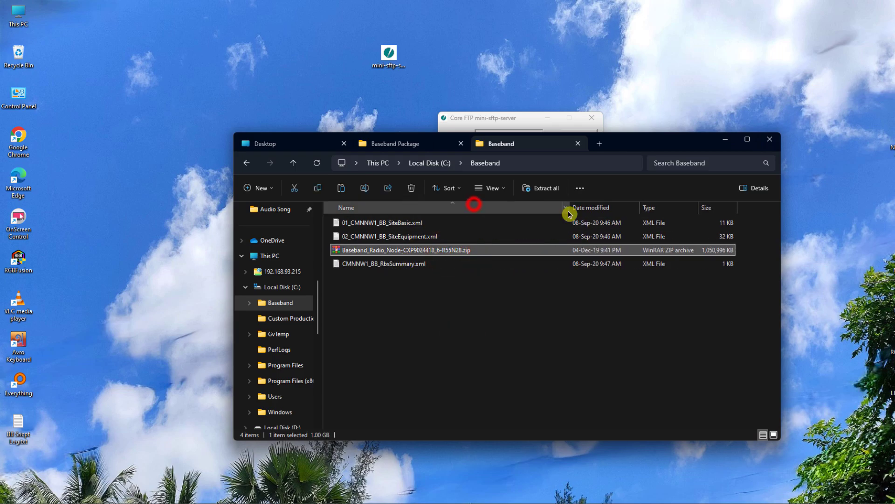
{"action": "left_click_drag", "start_coordinate": [629, 141], "coordinate": [646, 197]}
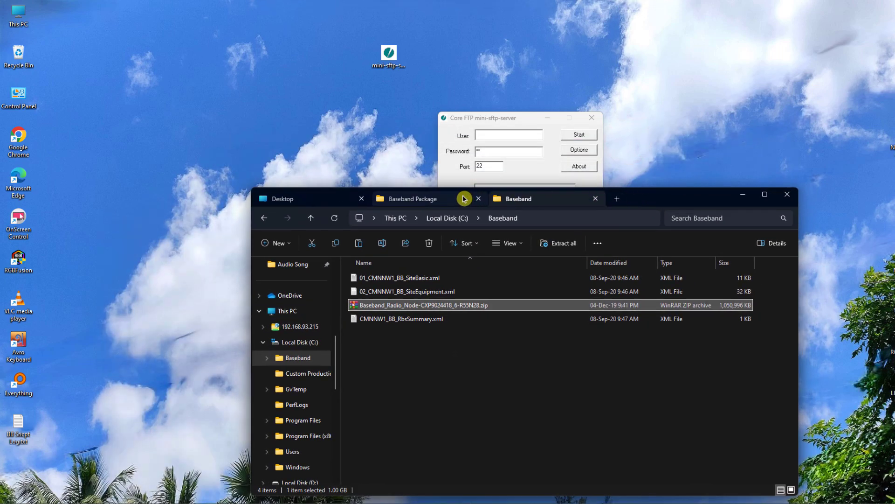
- Remove .zip from upgradePackageFilePath in CMNNW1_BB_RbsSummary.xml and save the file
{"action": "left_click", "coordinate": [435, 355]}
{"action": "double_click", "coordinate": [423, 319]}
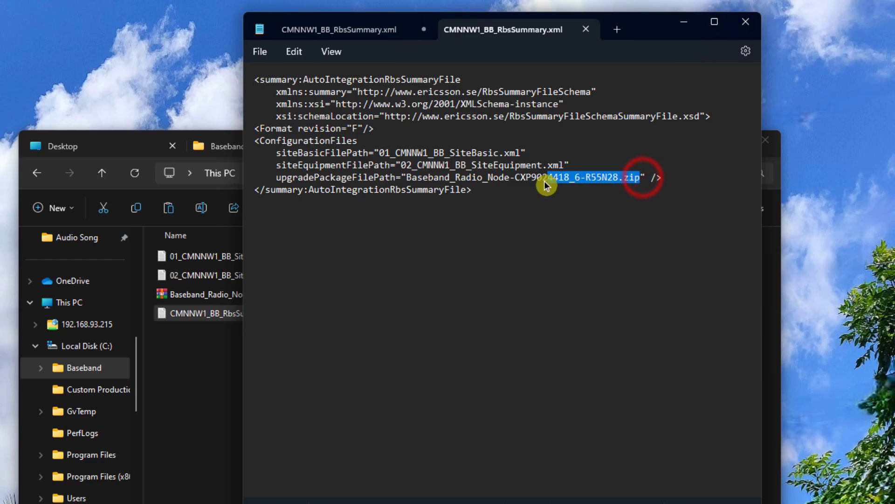
{"action": "left_click_drag", "start_coordinate": [544, 181], "coordinate": [407, 181]}
{"action": "left_click", "coordinate": [531, 272]}
{"action": "left_click", "coordinate": [637, 178]}
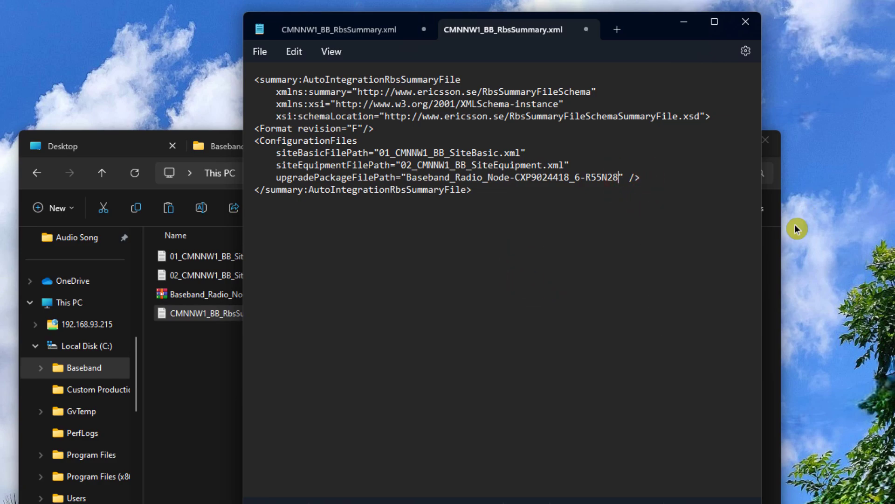
{"action": "key", "text": "ctrl+s"}
- Verify the edited package path and move the Notepad window aside
{"action": "left_click_drag", "start_coordinate": [615, 178], "coordinate": [407, 178]}
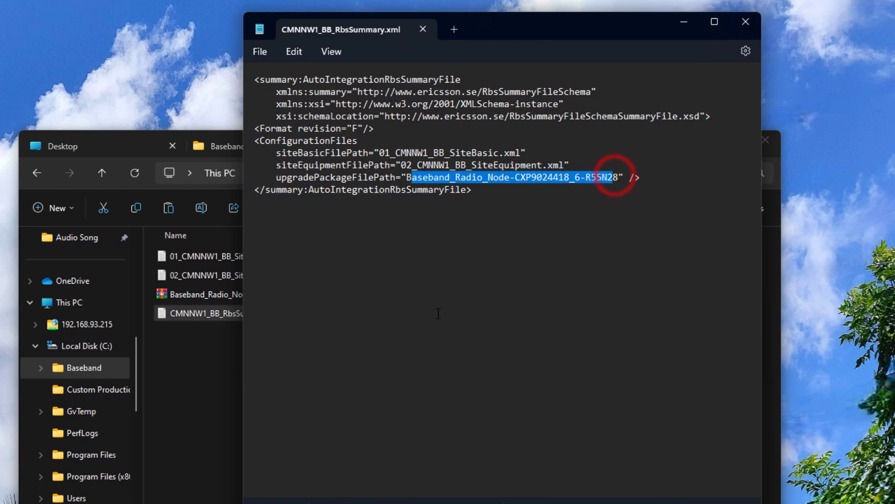
{"action": "left_click", "coordinate": [436, 372]}
{"action": "left_click_drag", "start_coordinate": [586, 33], "coordinate": [863, 119]}
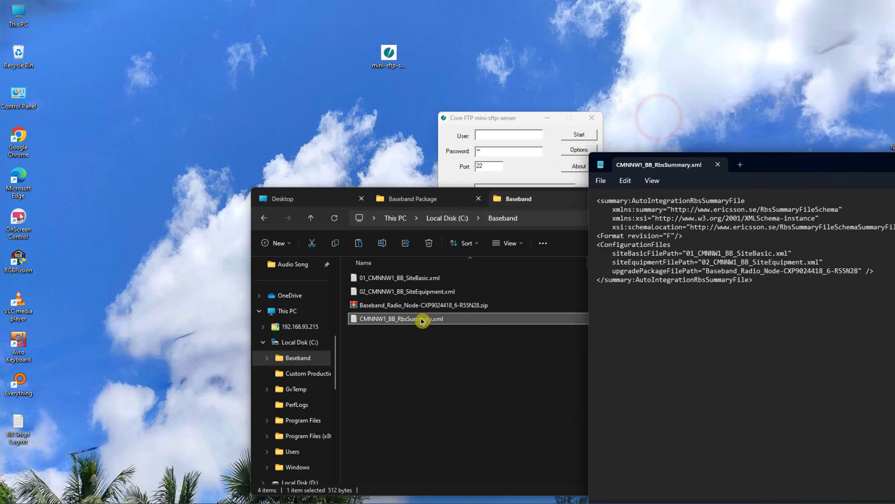
{"action": "left_click", "coordinate": [275, 295]}
- Extract the R55N28 zip with WinRAR into a Baseband_Radio_Node-CXP9024418_6-R55N28 folder
{"action": "right_click", "coordinate": [434, 309]}
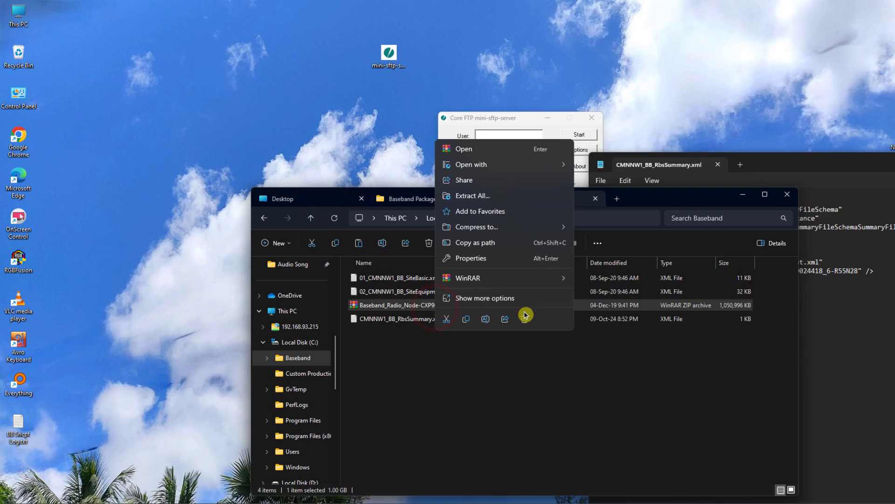
{"action": "left_click", "coordinate": [515, 280]}
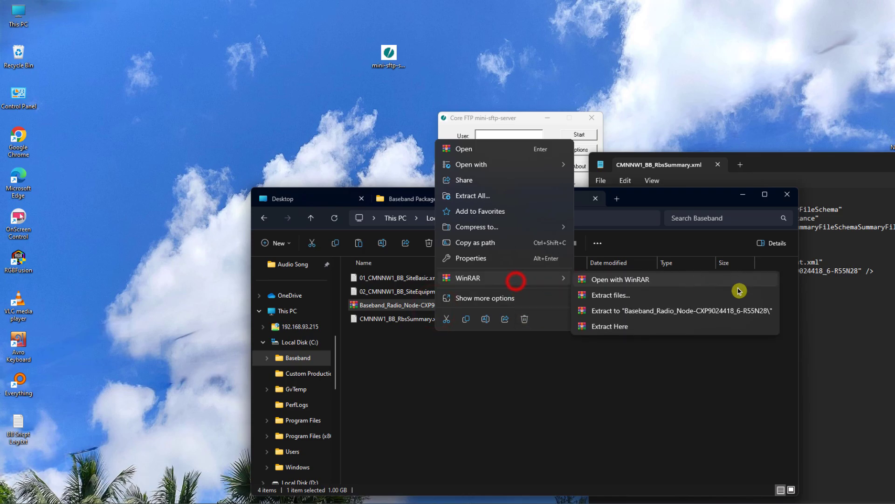
{"action": "left_click", "coordinate": [652, 311]}
{"action": "left_click_drag", "start_coordinate": [463, 209], "coordinate": [571, 260]}
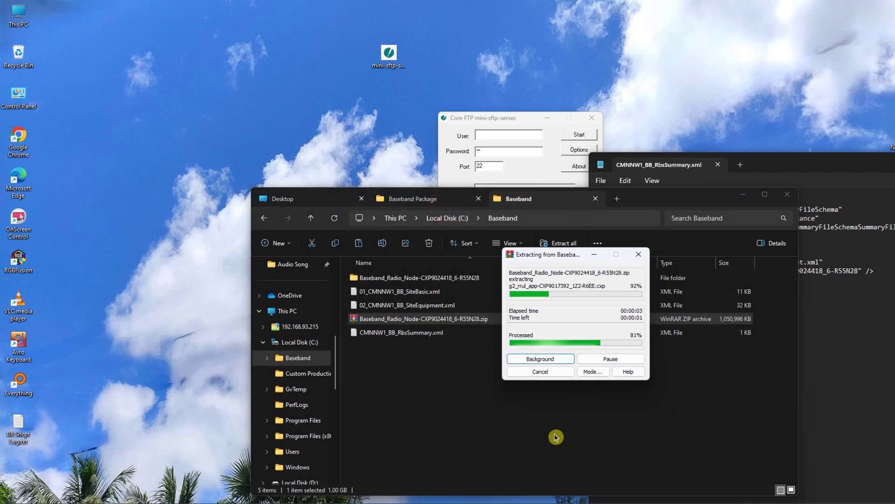
{"action": "left_click", "coordinate": [522, 399]}
{"action": "key", "text": "alt+Tab"}
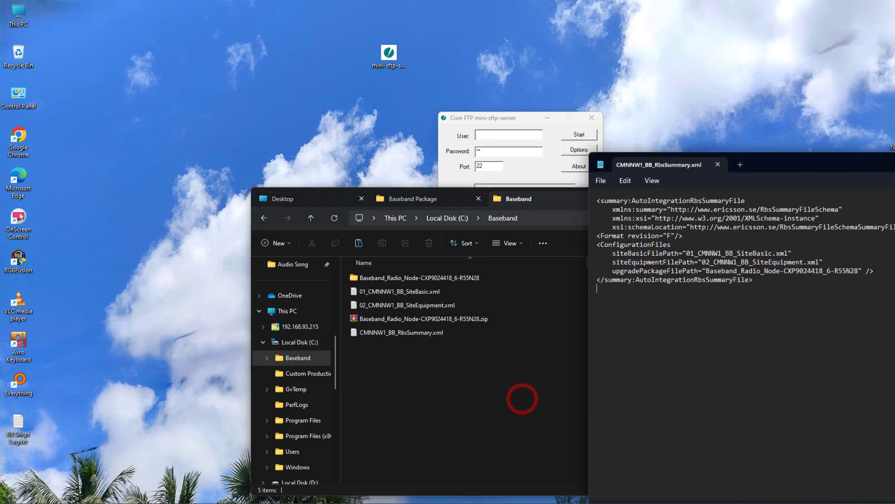
{"action": "left_click_drag", "start_coordinate": [848, 174], "coordinate": [762, 188]}
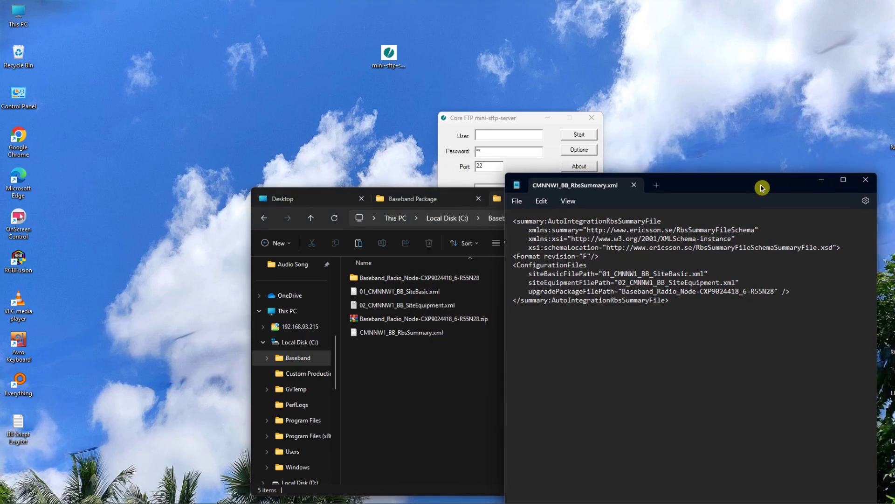
{"action": "left_click_drag", "start_coordinate": [717, 297], "coordinate": [624, 294]}
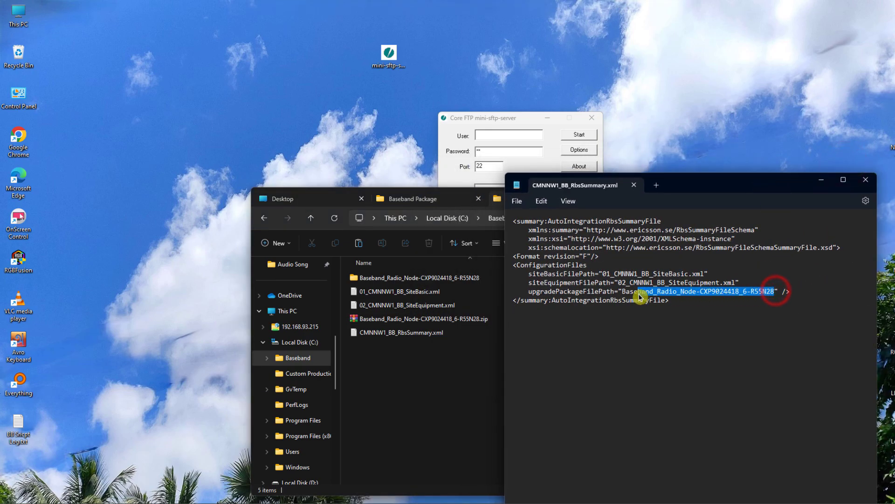
{"action": "left_click", "coordinate": [629, 400]}
{"action": "left_click", "coordinate": [419, 401]}
{"action": "left_click", "coordinate": [463, 277]}
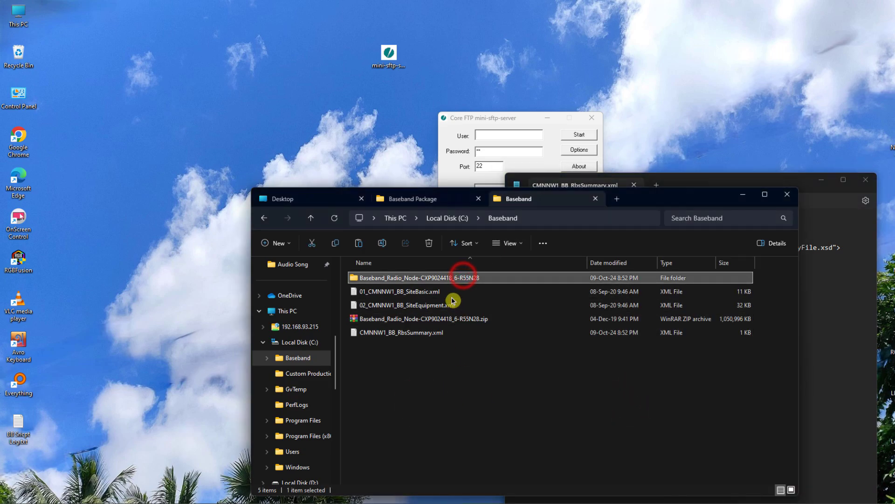
{"action": "double_click", "coordinate": [481, 278]}
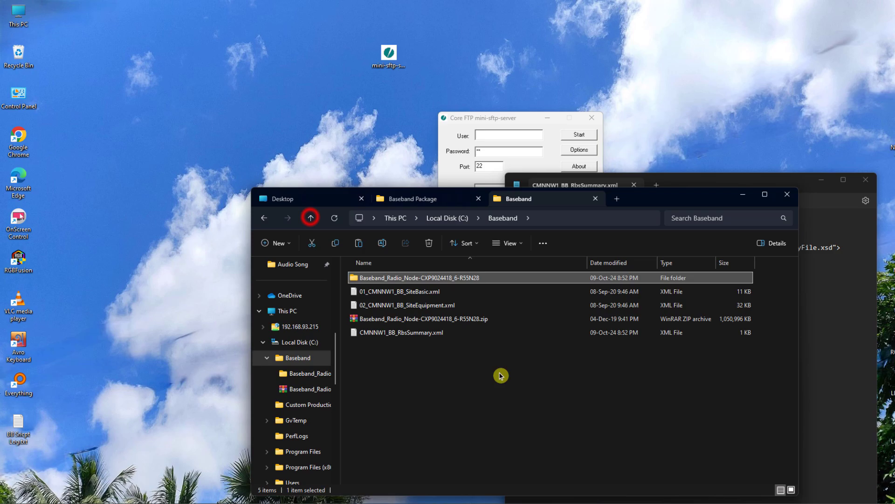
{"action": "double_click", "coordinate": [452, 278]}
{"action": "left_click", "coordinate": [311, 218]}
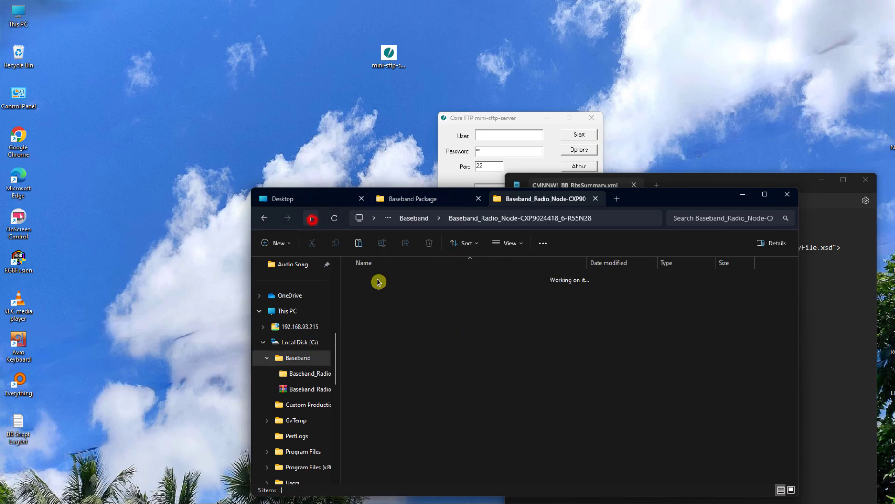
{"action": "left_click", "coordinate": [533, 434]}
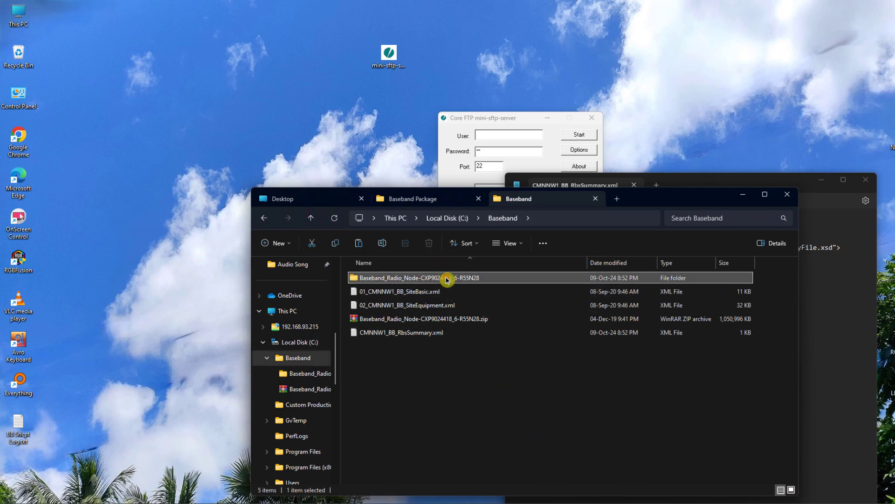
{"action": "double_click", "coordinate": [450, 278]}
{"action": "left_click_drag", "start_coordinate": [735, 456], "coordinate": [605, 391]}
{"action": "left_click", "coordinate": [606, 389]}
{"action": "left_click", "coordinate": [312, 218]}
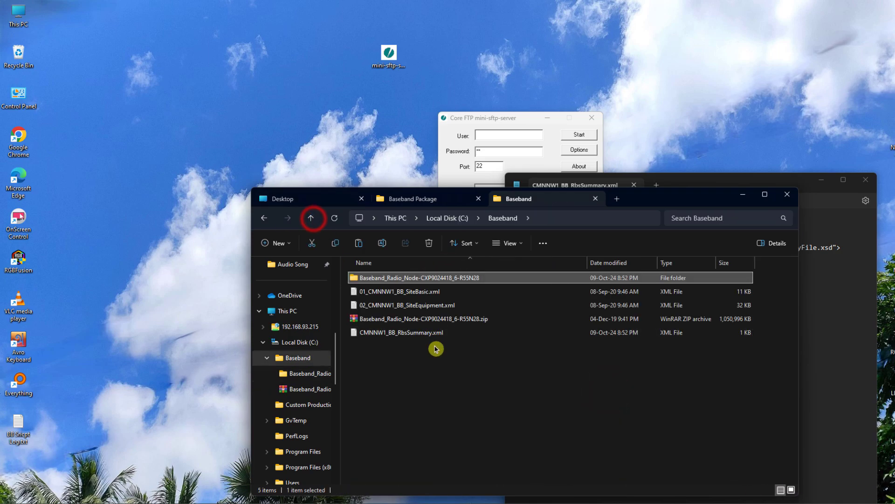
{"action": "double_click", "coordinate": [456, 278]}
{"action": "left_click", "coordinate": [311, 220]}
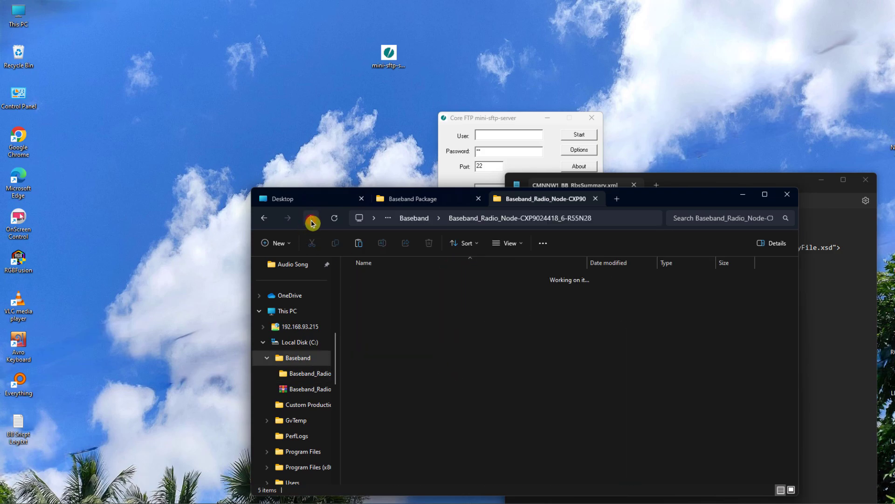
{"action": "left_click", "coordinate": [447, 405]}
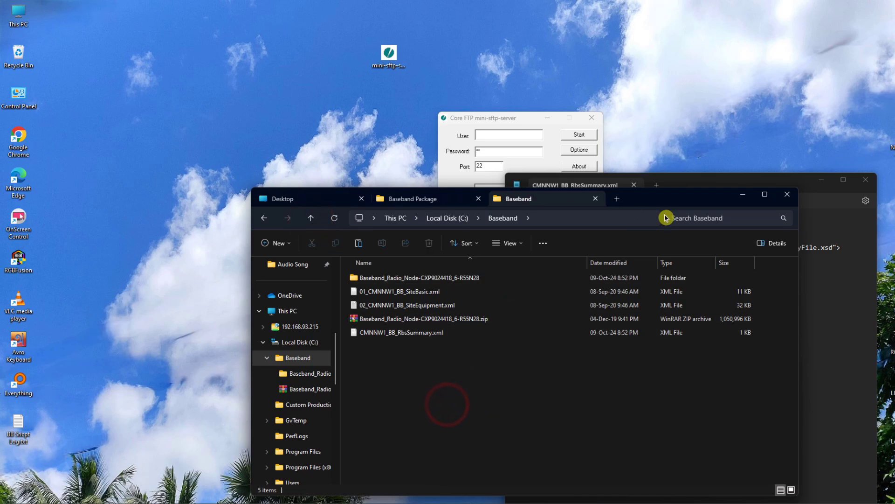
- Review the R55N28 upgrade package path in the RbsSummary XML
{"action": "left_click", "coordinate": [698, 183]}
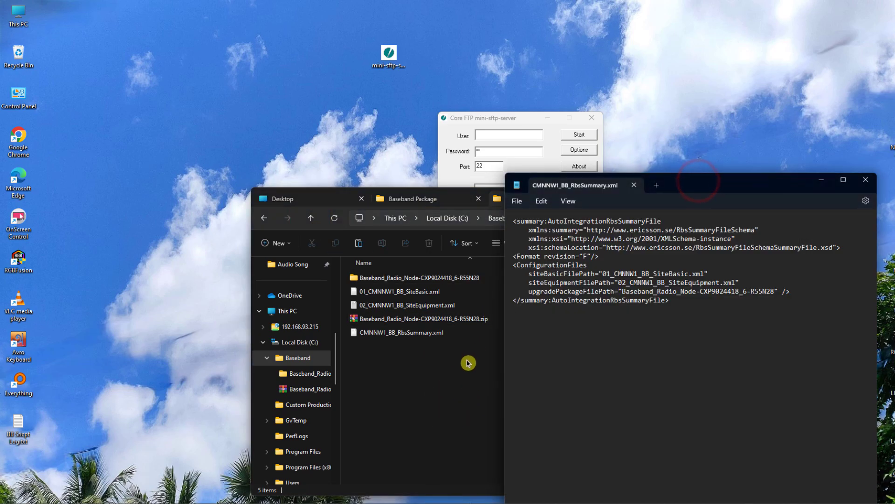
{"action": "left_click", "coordinate": [442, 321]}
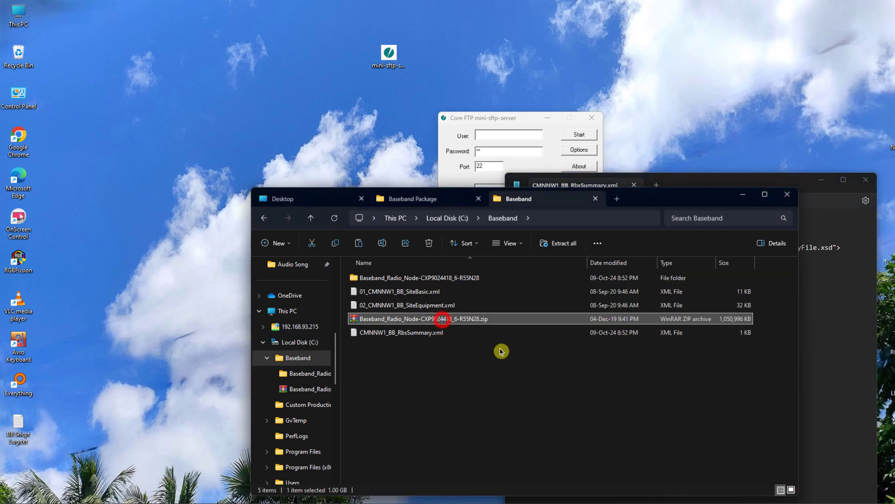
{"action": "left_click", "coordinate": [469, 277]}
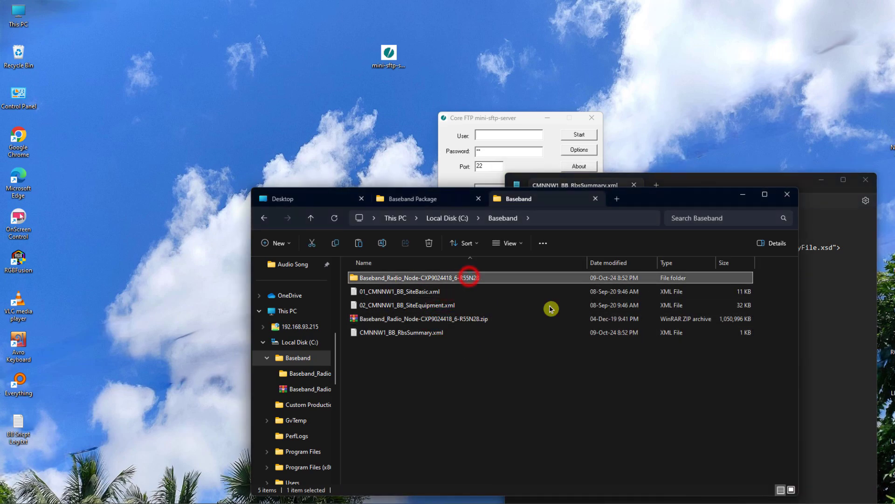
{"action": "left_click", "coordinate": [436, 388]}
{"action": "left_click", "coordinate": [843, 361]}
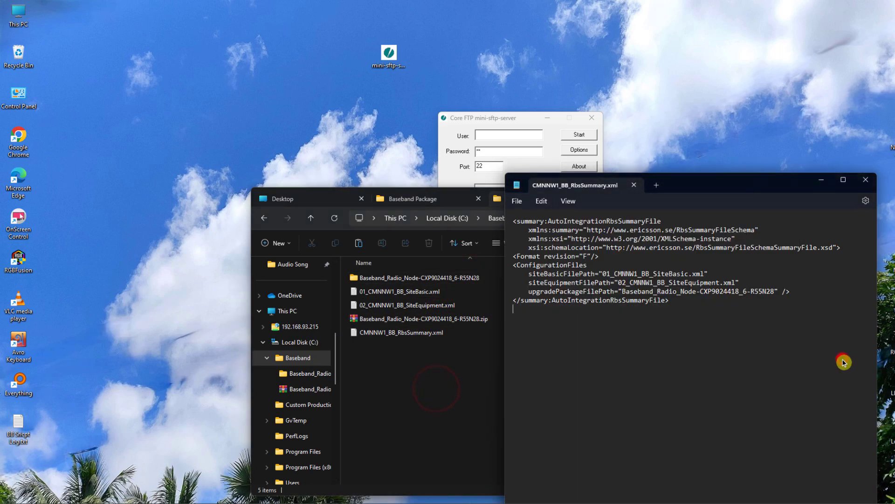
{"action": "left_click_drag", "start_coordinate": [773, 293], "coordinate": [672, 301]}
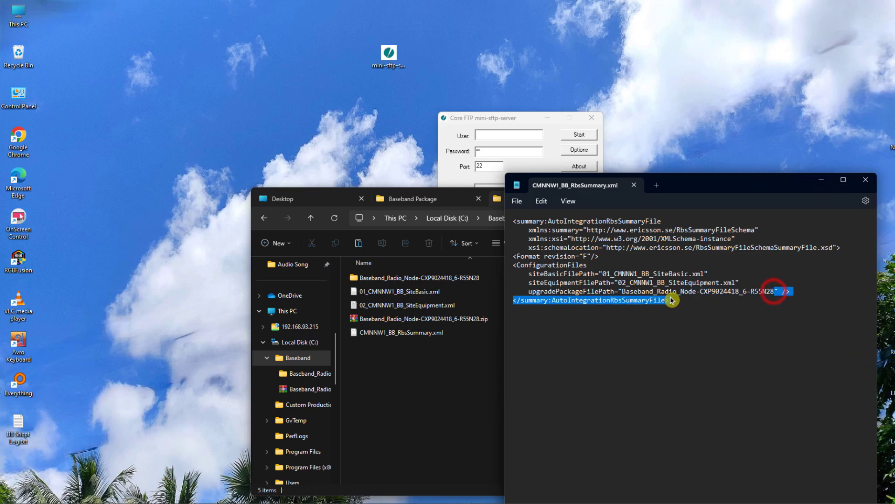
{"action": "left_click_drag", "start_coordinate": [751, 291], "coordinate": [778, 293]}
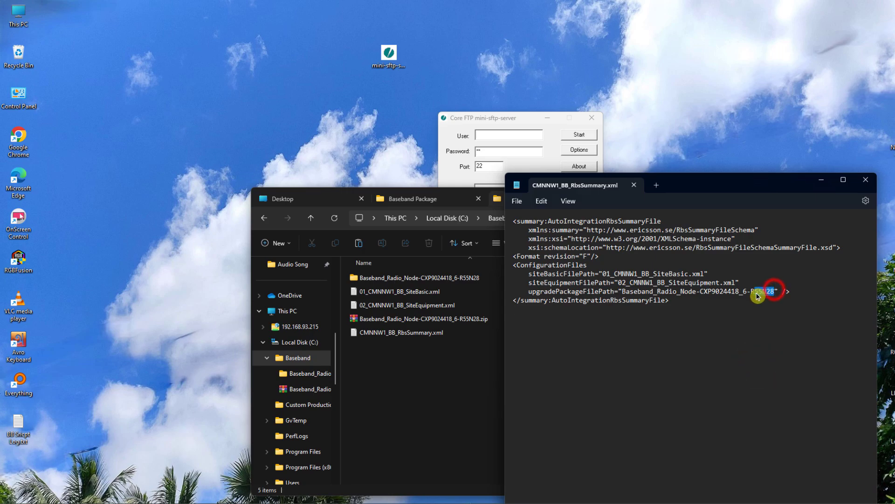
- Cross-check the Baseband folder's five items, including the zip archive, against the summary file
{"action": "left_click", "coordinate": [373, 360]}
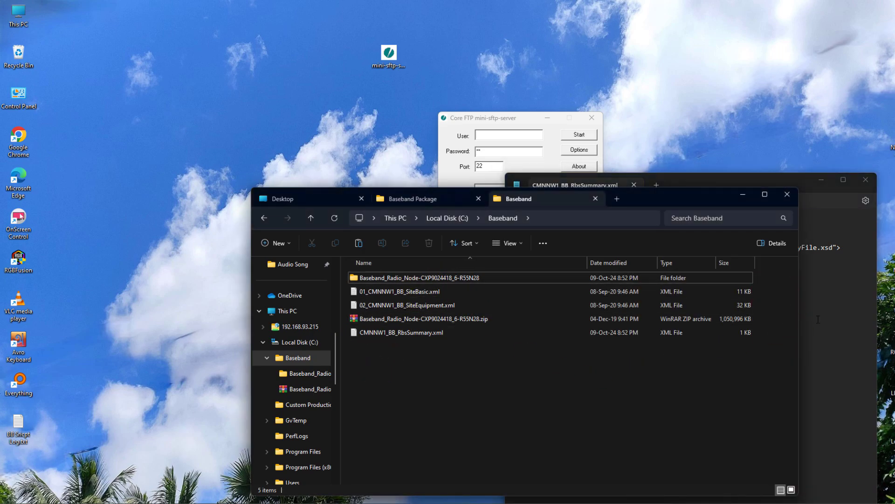
{"action": "left_click", "coordinate": [855, 320]}
{"action": "left_click", "coordinate": [464, 320]}
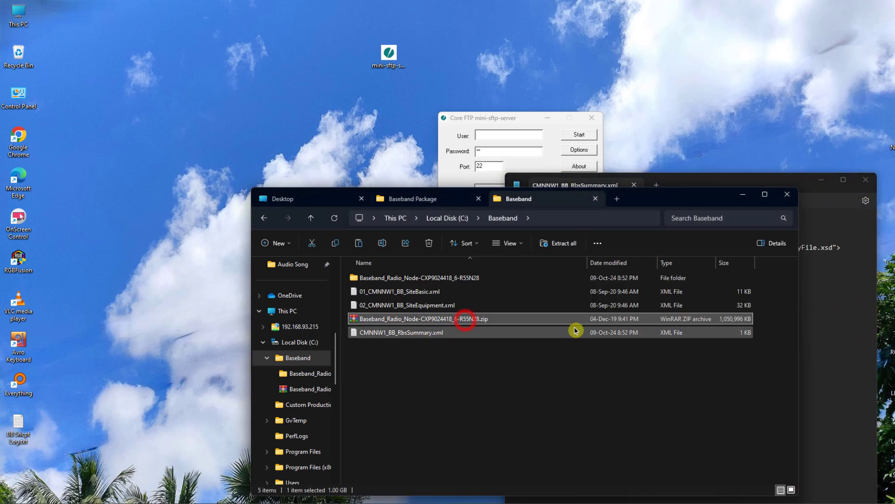
{"action": "left_click", "coordinate": [845, 382]}
{"action": "left_click", "coordinate": [416, 381]}
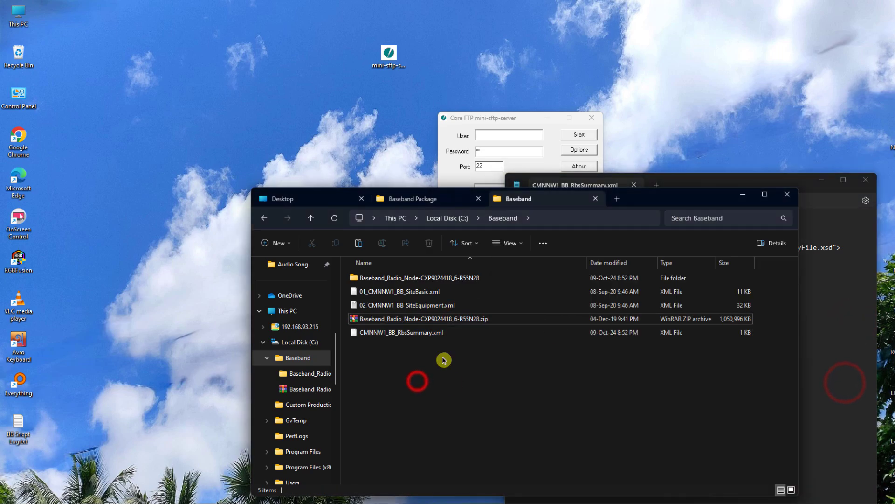
{"action": "left_click", "coordinate": [440, 325]}
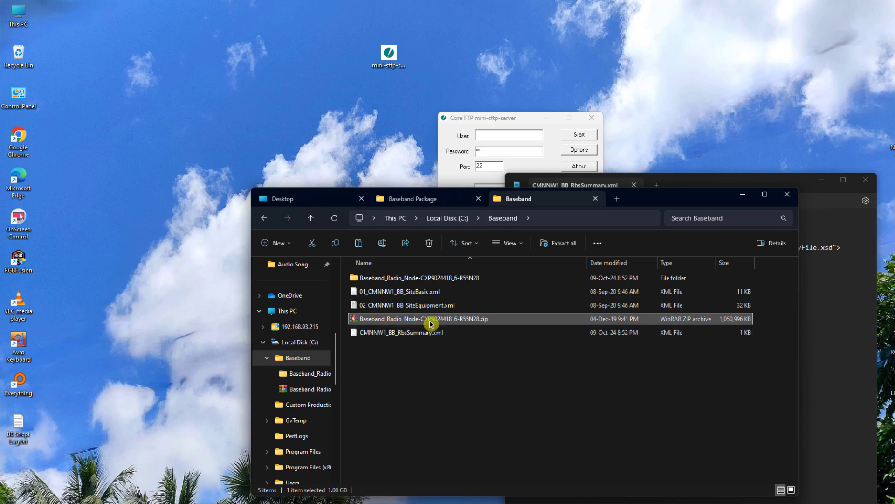
{"action": "left_click", "coordinate": [419, 397]}
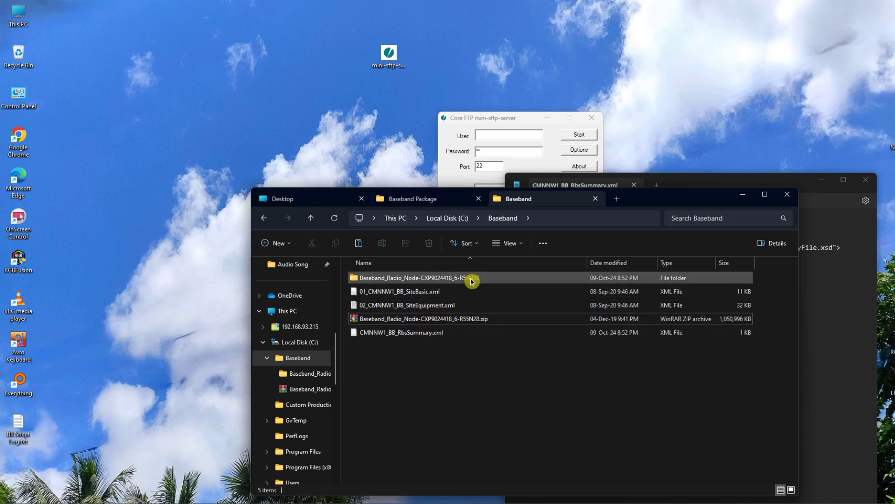
{"action": "left_click", "coordinate": [473, 399]}
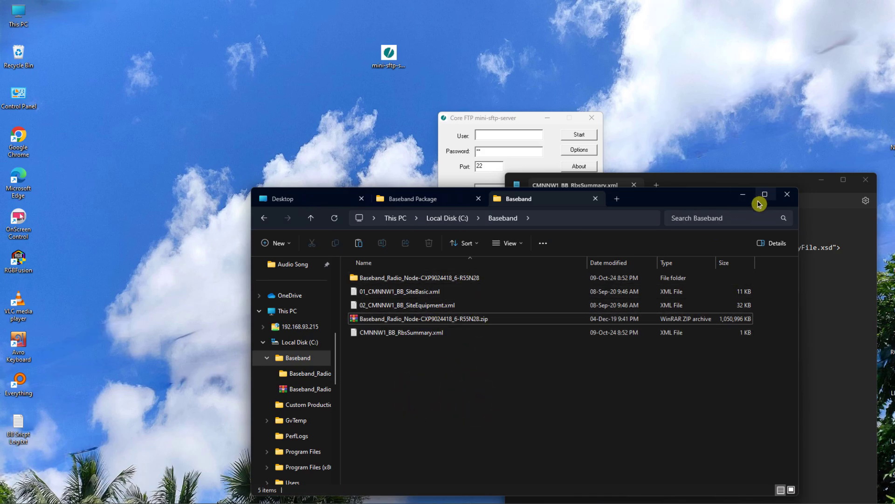
{"action": "left_click_drag", "start_coordinate": [653, 204], "coordinate": [644, 146]}
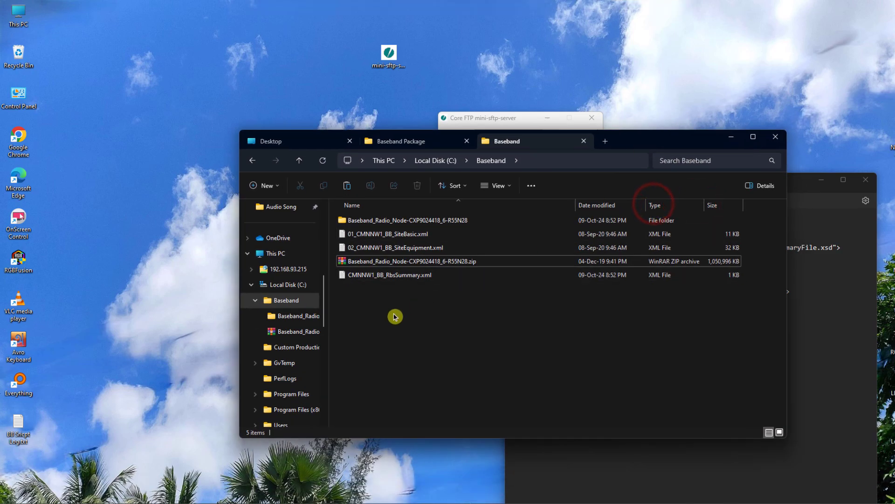
{"action": "left_click", "coordinate": [433, 336]}
{"action": "key", "text": "ctrl+a"}
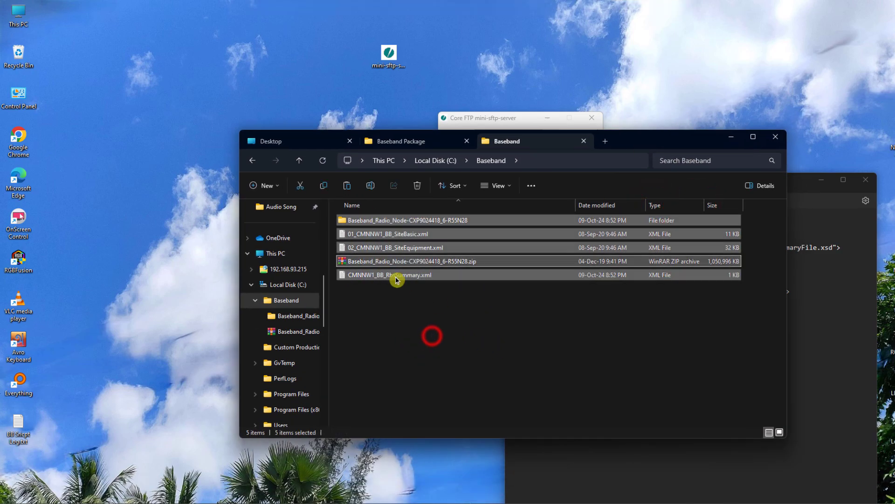
{"action": "left_click", "coordinate": [408, 297]}
{"action": "left_click", "coordinate": [416, 261]}
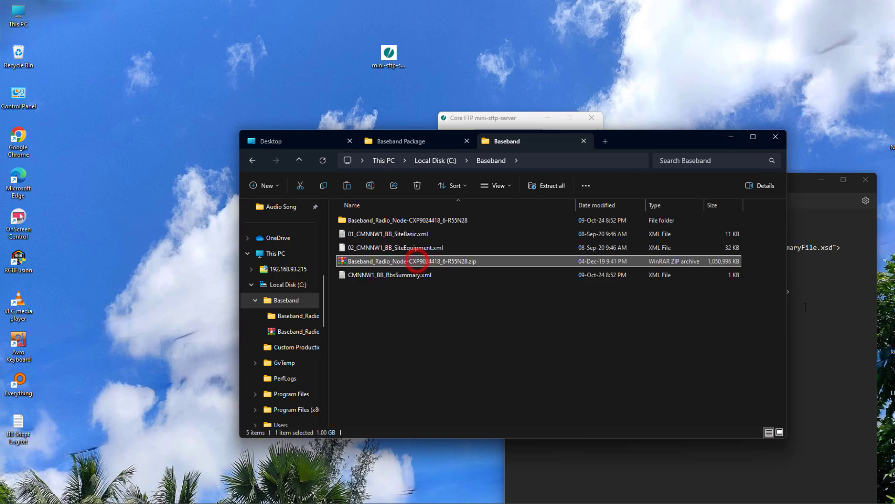
- Compare the extracted Baseband_Radio_Node folder in the listing with the summary file
{"action": "left_click", "coordinate": [828, 307]}
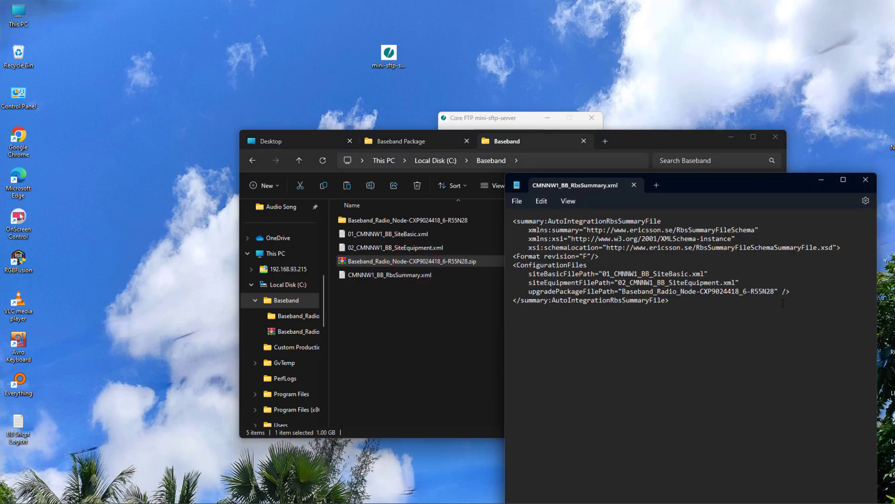
{"action": "left_click", "coordinate": [380, 307]}
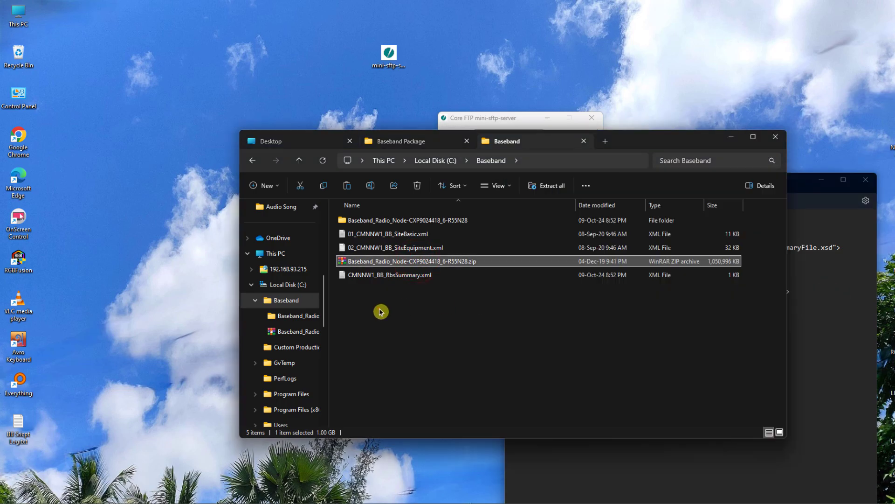
{"action": "left_click", "coordinate": [458, 259]}
{"action": "left_click", "coordinate": [829, 353]}
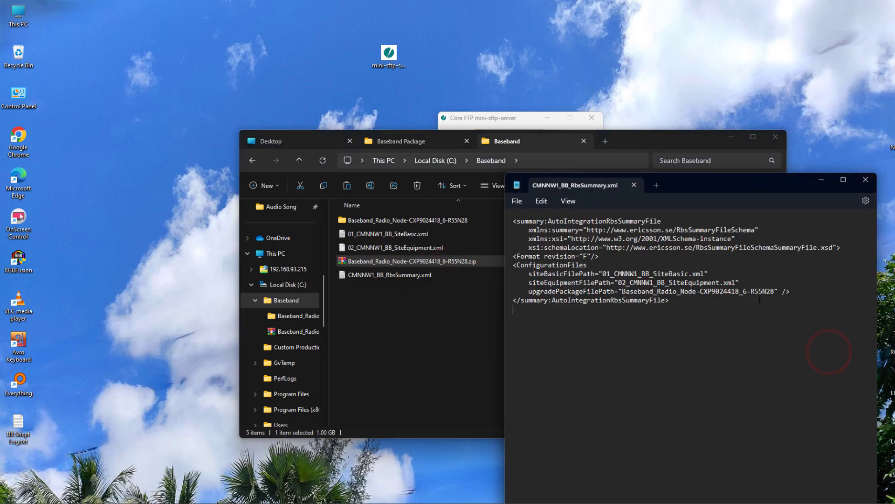
{"action": "left_click", "coordinate": [411, 360]}
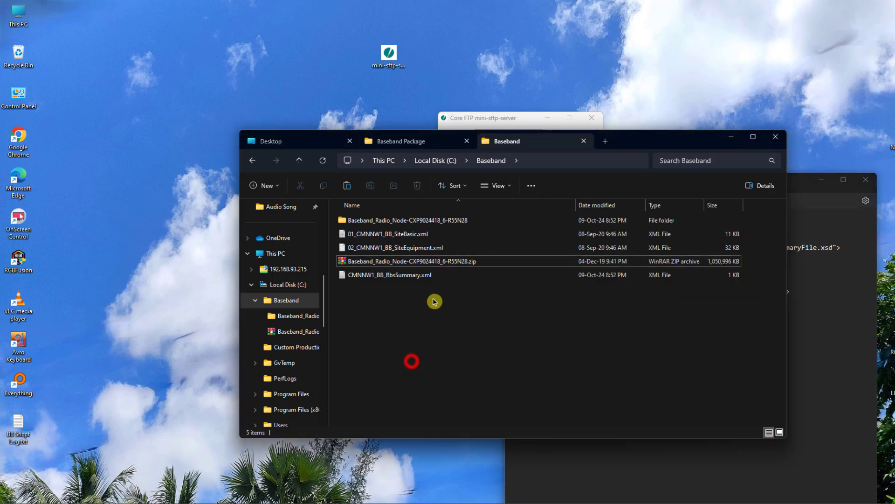
{"action": "left_click", "coordinate": [460, 265]}
{"action": "left_click", "coordinate": [450, 225]}
{"action": "left_click", "coordinate": [456, 324]}
{"action": "left_click", "coordinate": [448, 222]}
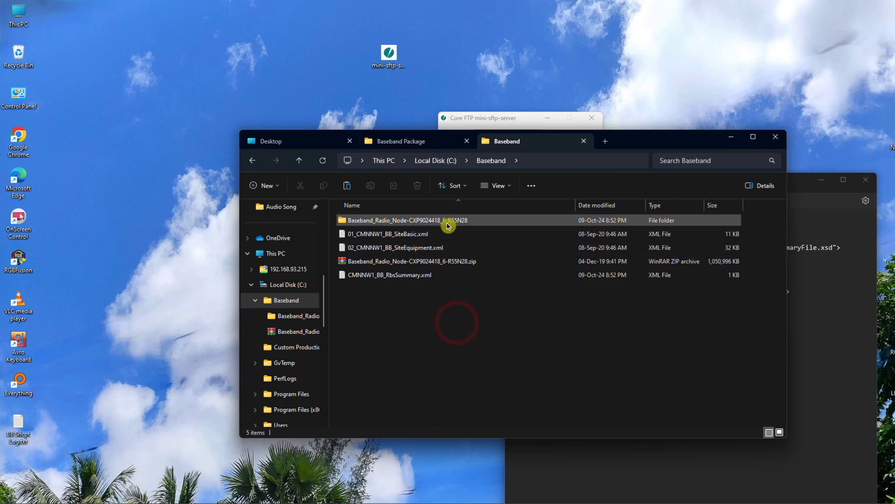
- Close the RbsSummary file and move the folder window to uncover the FTP server
{"action": "left_click", "coordinate": [820, 320]}
{"action": "left_click", "coordinate": [422, 331]}
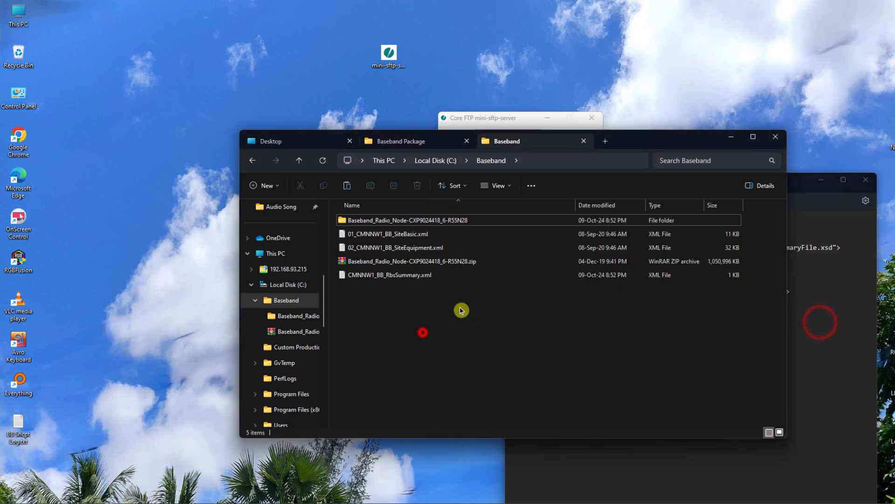
{"action": "left_click", "coordinate": [811, 192]}
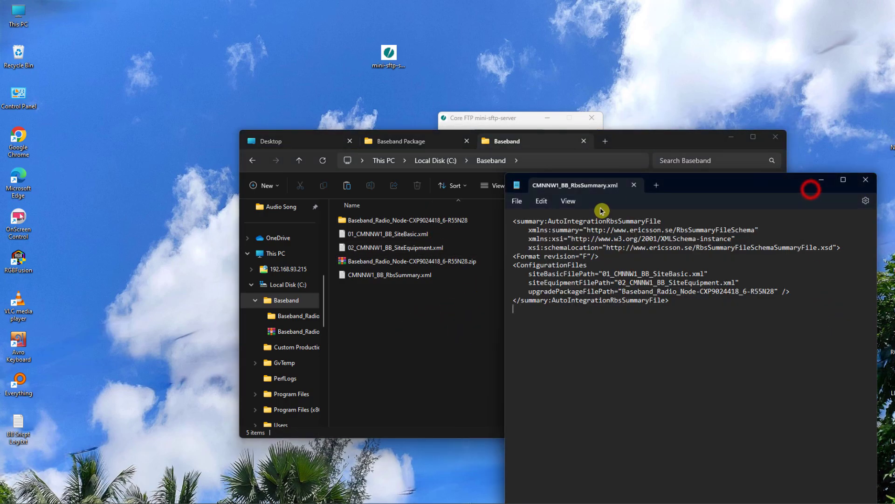
{"action": "left_click", "coordinate": [634, 184]}
{"action": "left_click_drag", "start_coordinate": [648, 142], "coordinate": [697, 239]}
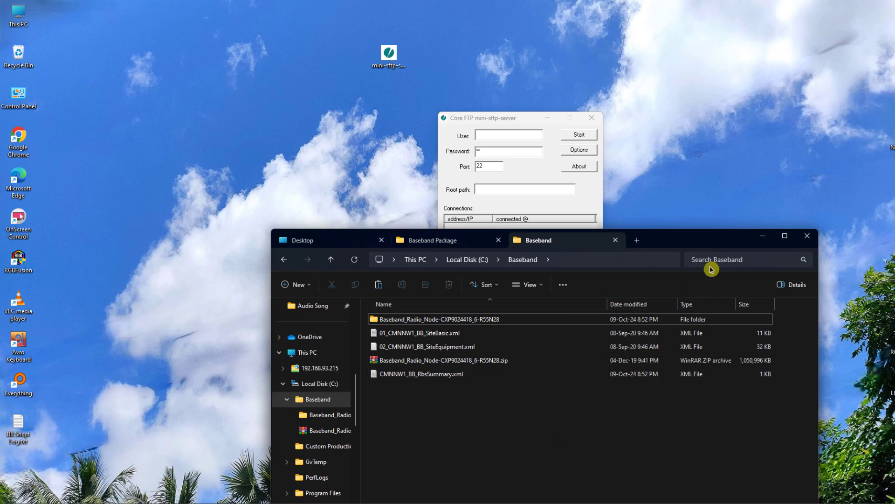
- Start a manual IPv4 edit on the Ethernet adapter, then cancel without saving
{"action": "left_click_drag", "start_coordinate": [728, 243], "coordinate": [625, 498]}
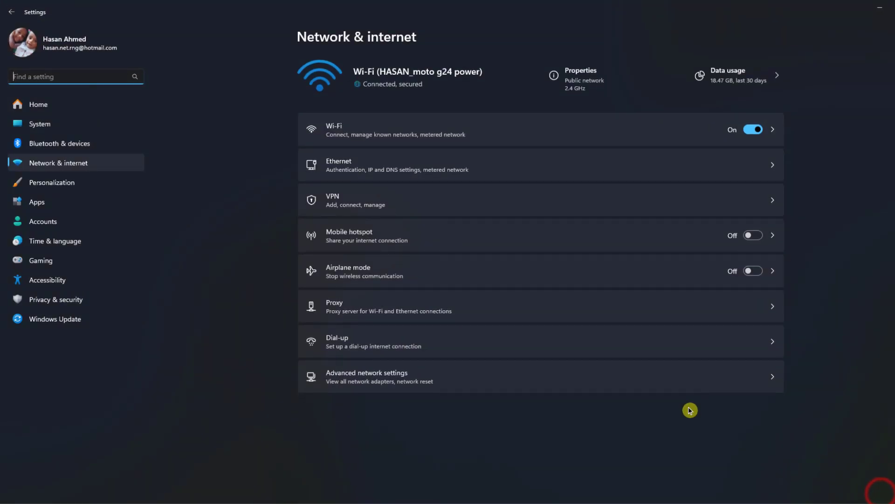
{"action": "left_click", "coordinate": [675, 174]}
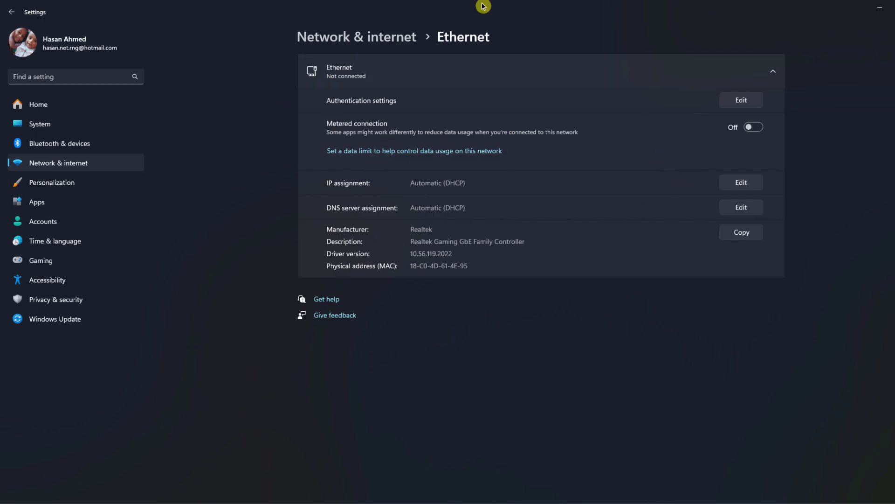
{"action": "left_click", "coordinate": [757, 187]}
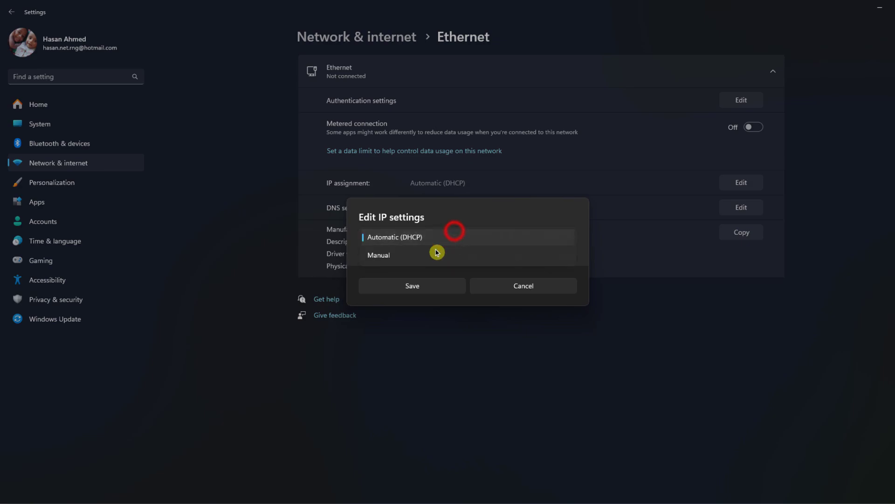
{"action": "left_click", "coordinate": [404, 255]}
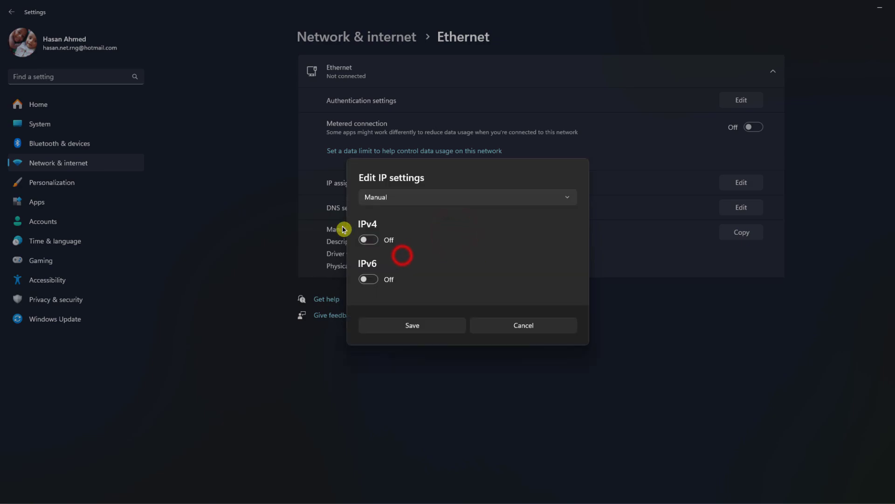
{"action": "left_click", "coordinate": [368, 241]}
{"action": "left_click", "coordinate": [407, 183]}
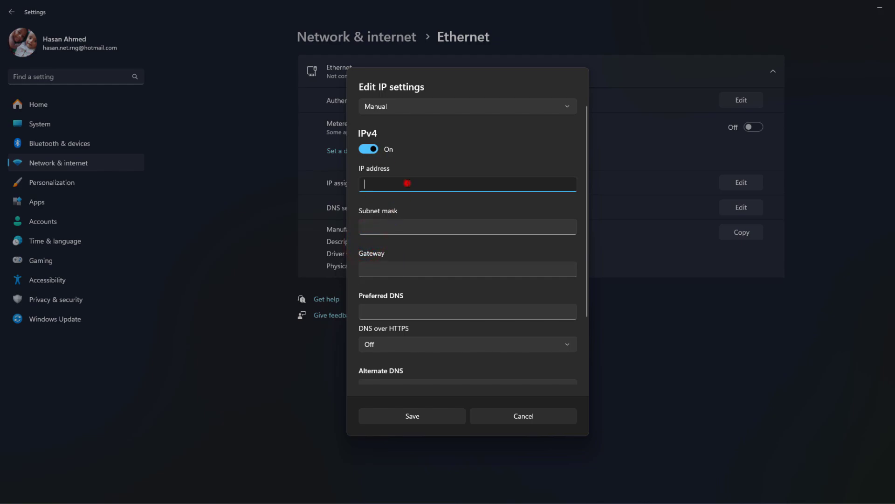
{"action": "left_click", "coordinate": [413, 227]}
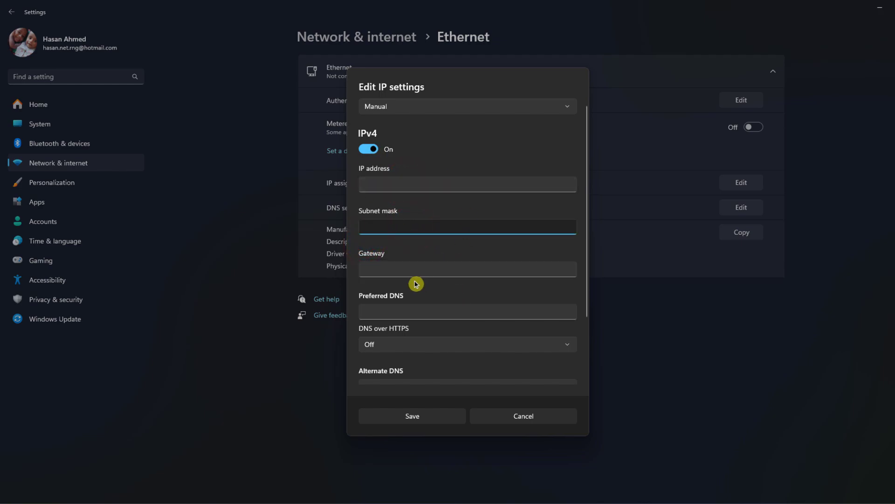
{"action": "left_click", "coordinate": [419, 269]}
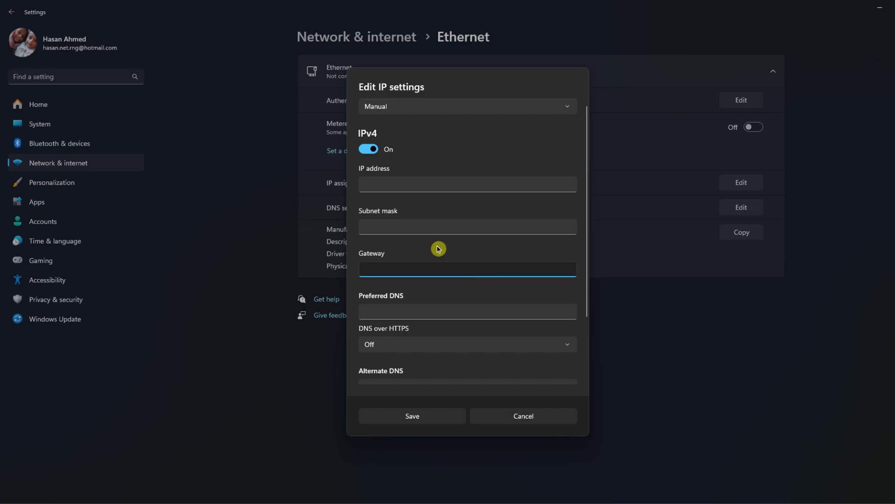
{"action": "left_click", "coordinate": [522, 416]}
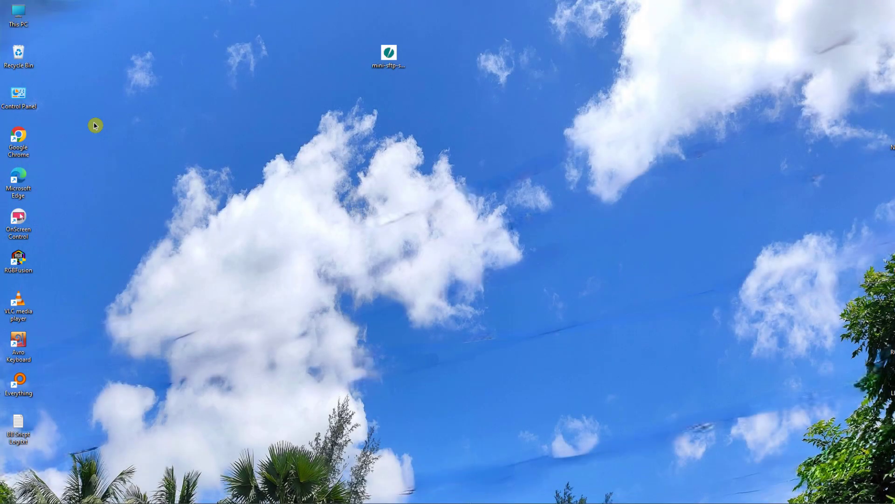
- Switch Control Panel to Large icons and reach adapter settings via Network and Sharing Center
{"action": "double_click", "coordinate": [18, 95]}
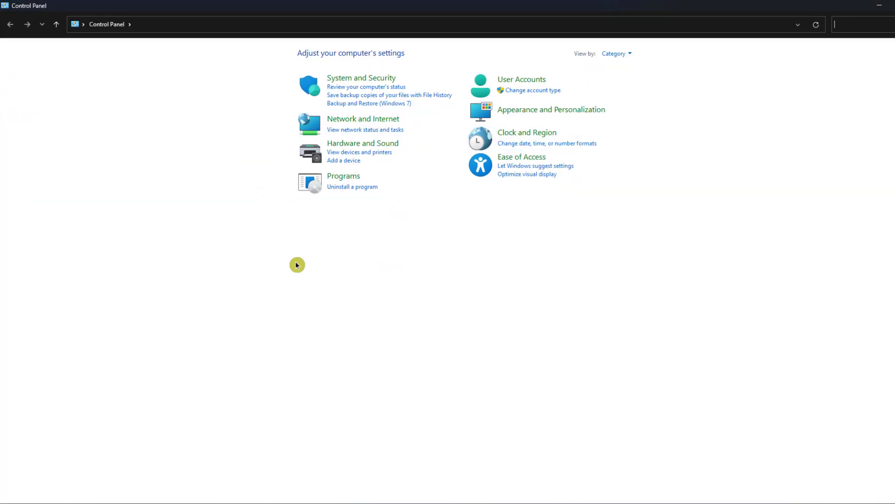
{"action": "left_click", "coordinate": [353, 128]}
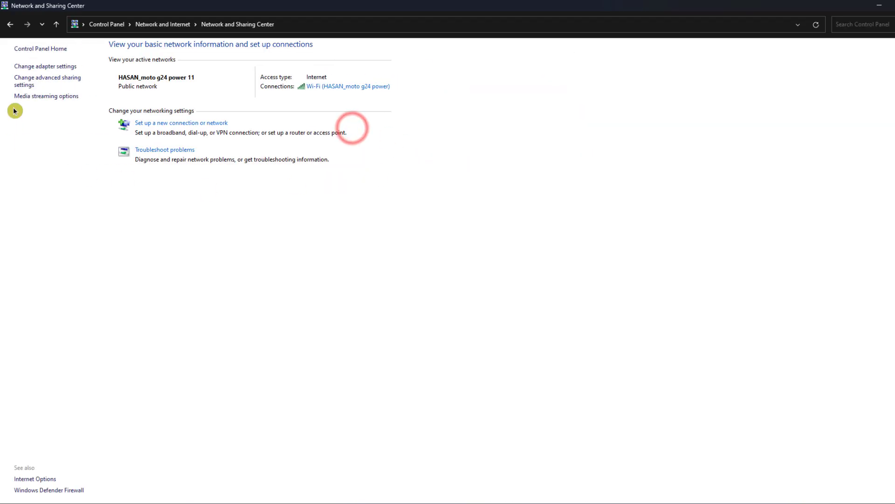
{"action": "left_click", "coordinate": [108, 27]}
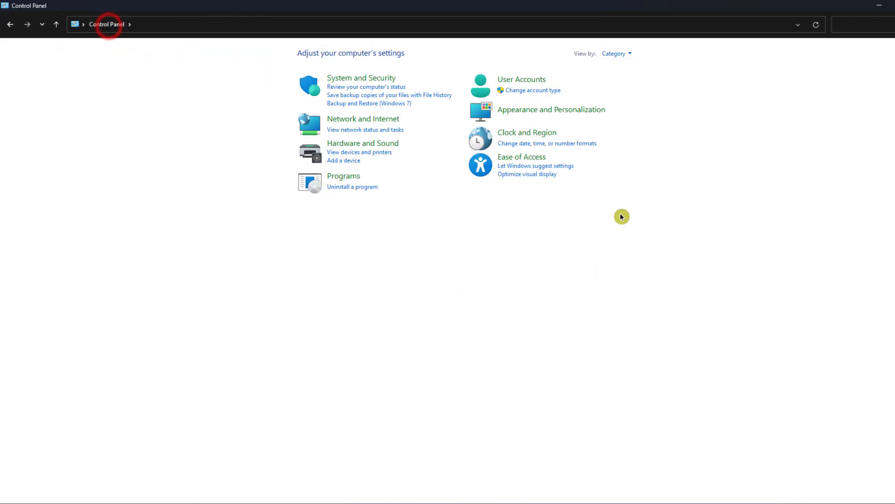
{"action": "left_click", "coordinate": [561, 57]}
{"action": "left_click", "coordinate": [623, 52]}
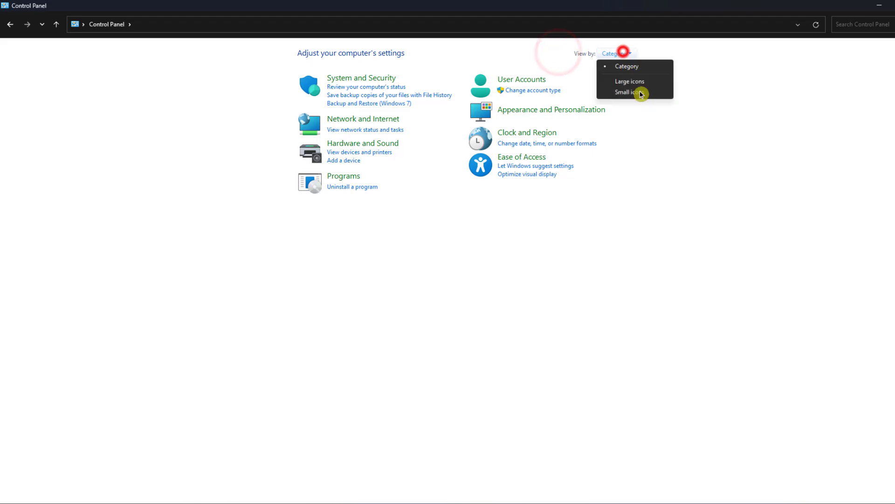
{"action": "left_click", "coordinate": [647, 82]}
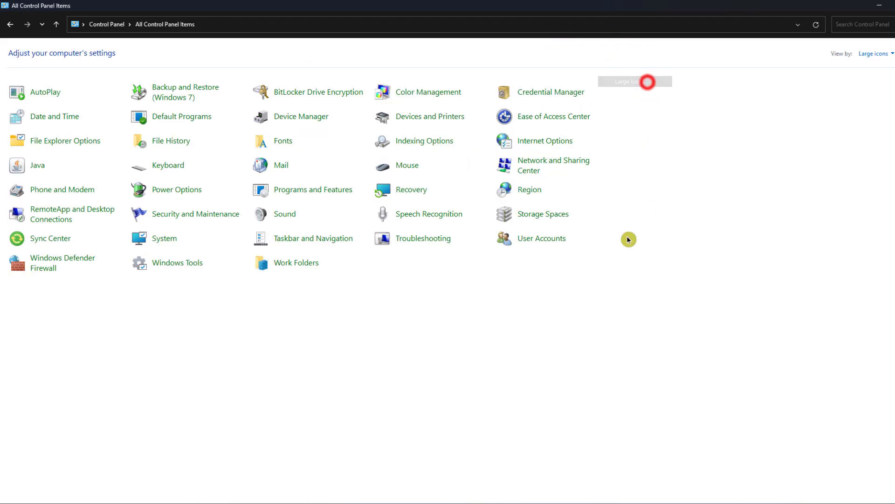
{"action": "left_click", "coordinate": [466, 403]}
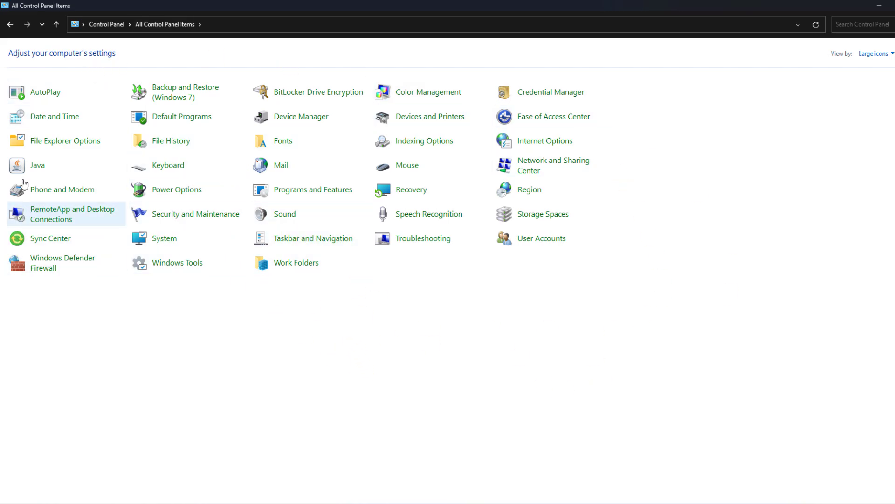
{"action": "left_click", "coordinate": [550, 166]}
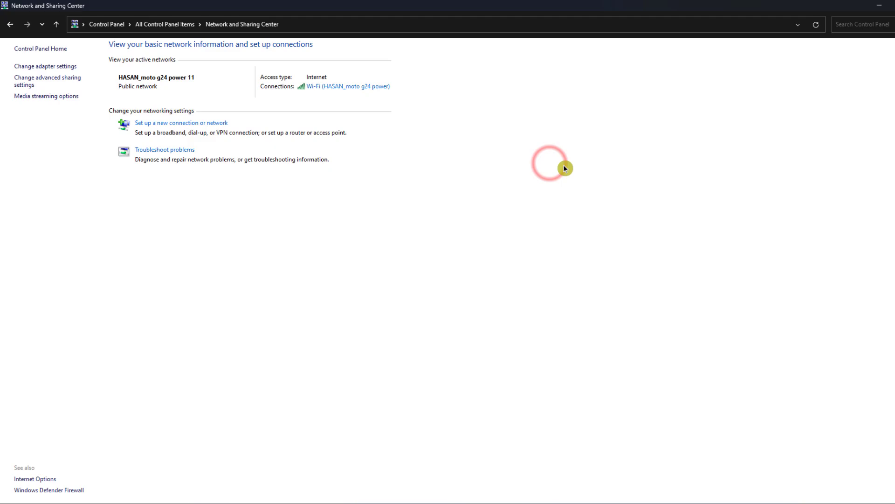
{"action": "left_click", "coordinate": [70, 65]}
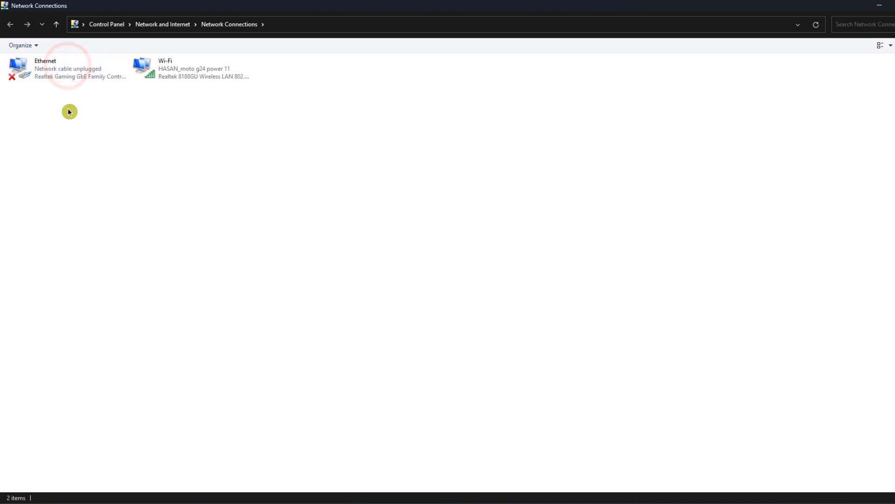
- Open the Ethernet adapter's Internet Protocol Version 4 properties
{"action": "double_click", "coordinate": [62, 75]}
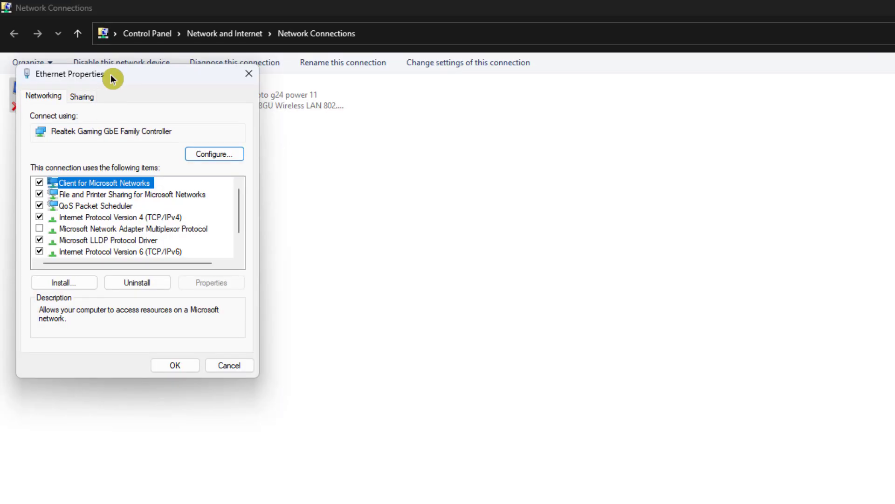
{"action": "left_click_drag", "start_coordinate": [81, 55], "coordinate": [377, 100]}
{"action": "left_click_drag", "start_coordinate": [521, 138], "coordinate": [308, 90]}
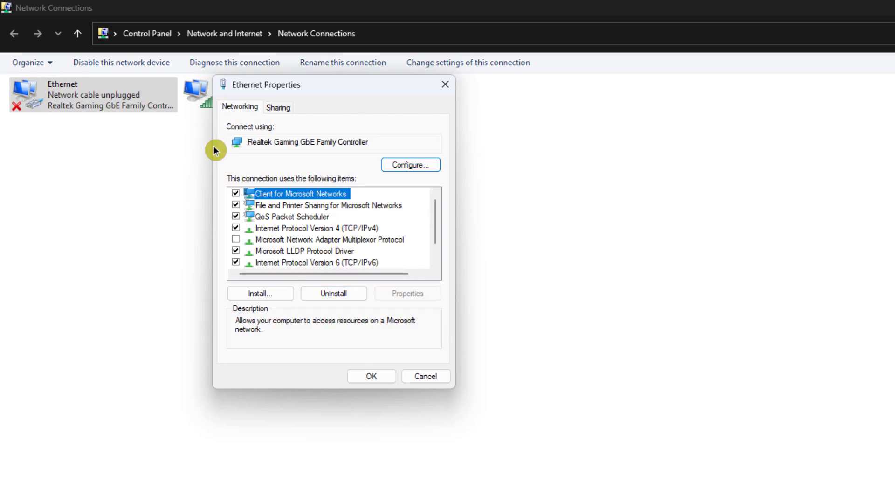
{"action": "double_click", "coordinate": [334, 230]}
{"action": "left_click", "coordinate": [335, 231]}
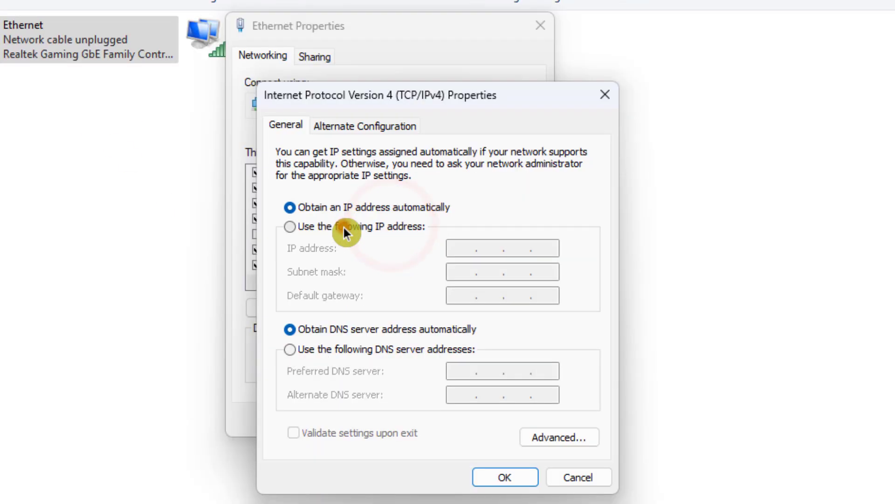
- Enter IP 169.254.2.1, mask 255.255.0.0, gateway 169.254.2.2 and DNS 8.8.8.8
{"action": "left_click", "coordinate": [469, 256]}
{"action": "type", "text": "169 . "}
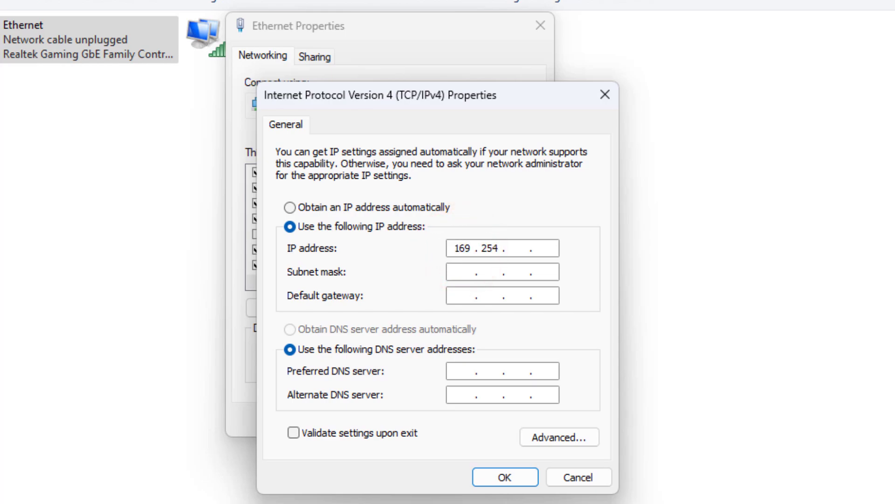
{"action": "type", "text": "254 . 2 . 1"}
{"action": "left_click", "coordinate": [467, 279]}
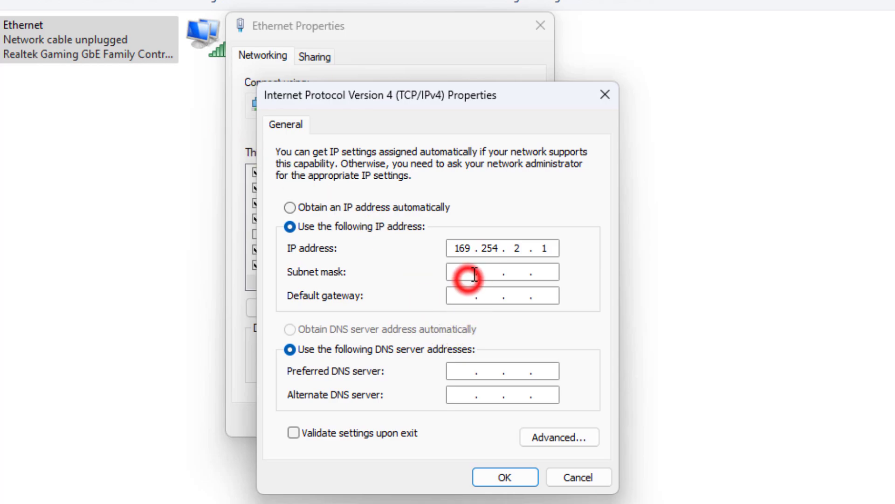
{"action": "left_click", "coordinate": [543, 276]}
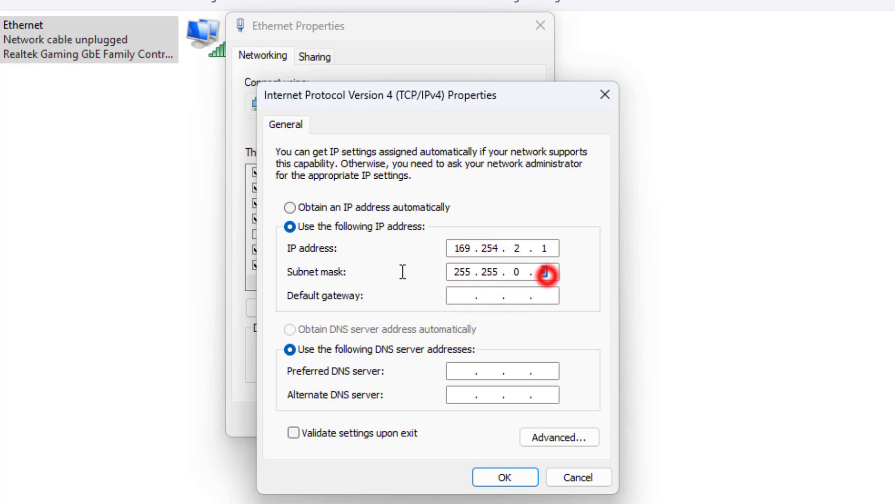
{"action": "left_click", "coordinate": [414, 301]}
{"action": "left_click", "coordinate": [460, 295]}
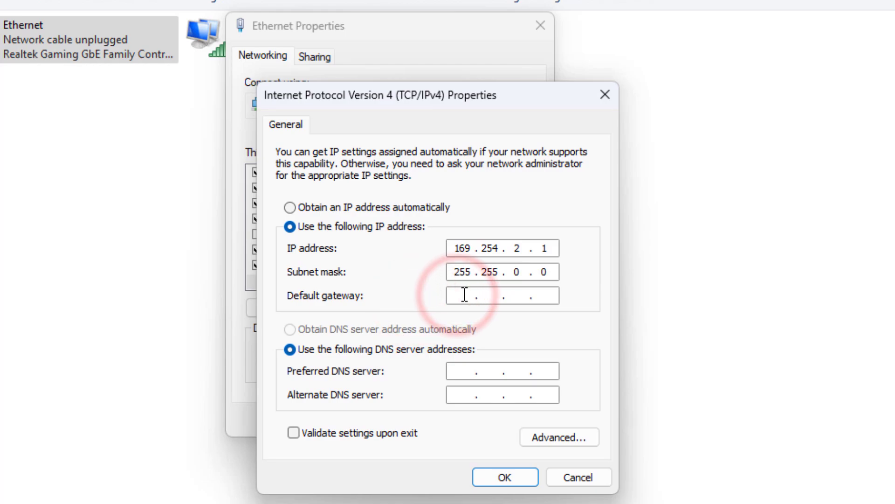
{"action": "type", "text": "169 . 254 . 2 . 2"}
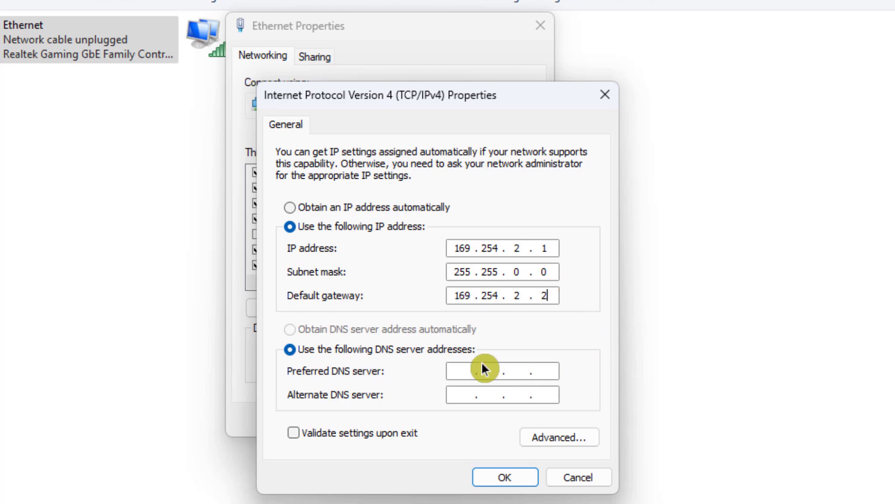
{"action": "left_click", "coordinate": [472, 371]}
{"action": "type", "text": "8 . 8 . 8 . 8"}
{"action": "double_click", "coordinate": [461, 247]}
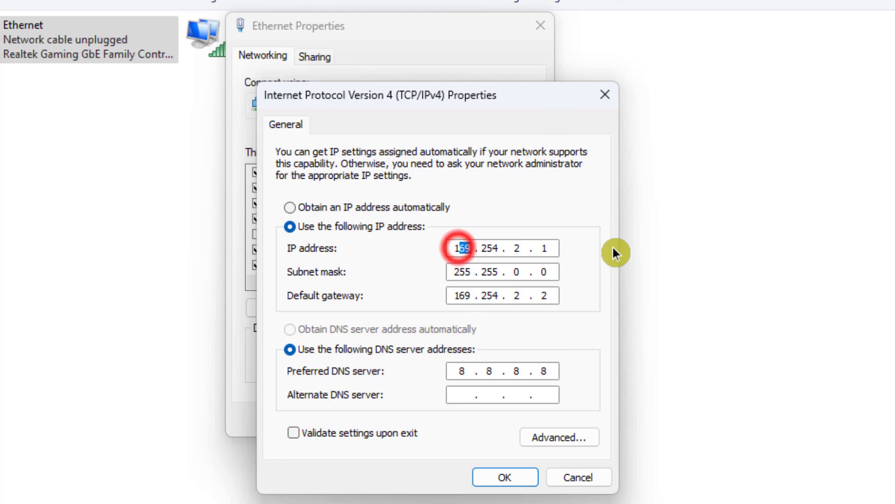
{"action": "double_click", "coordinate": [552, 247]}
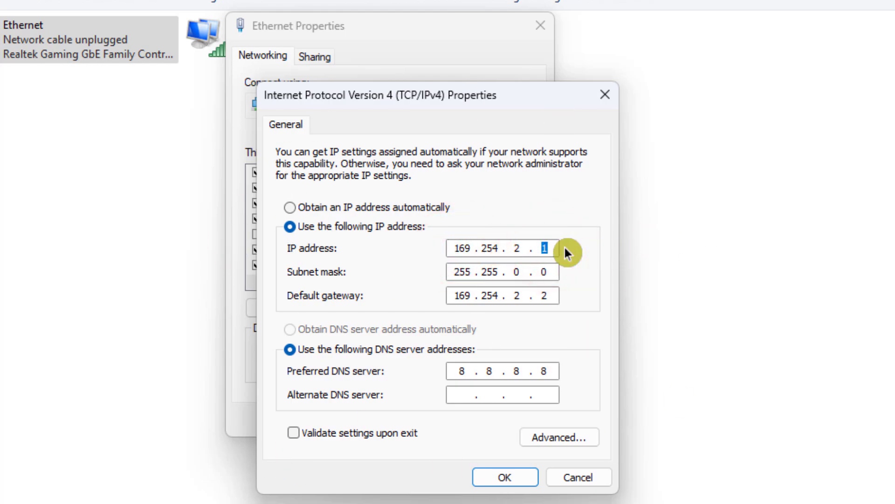
{"action": "type", "text": "3"}
- Apply the static IPv4 settings, then enter the Core FTP user name and password on port 22
{"action": "left_click", "coordinate": [516, 475]}
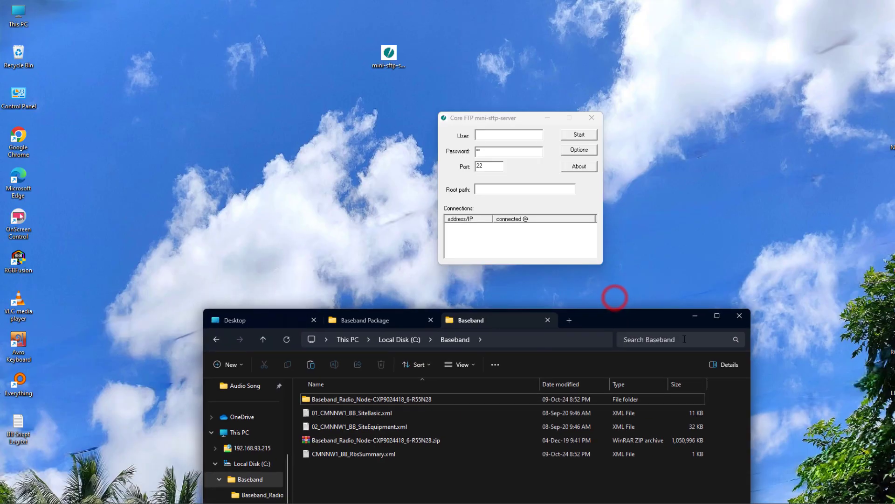
{"action": "left_click", "coordinate": [695, 316]}
{"action": "left_click_drag", "start_coordinate": [527, 118], "coordinate": [476, 129]}
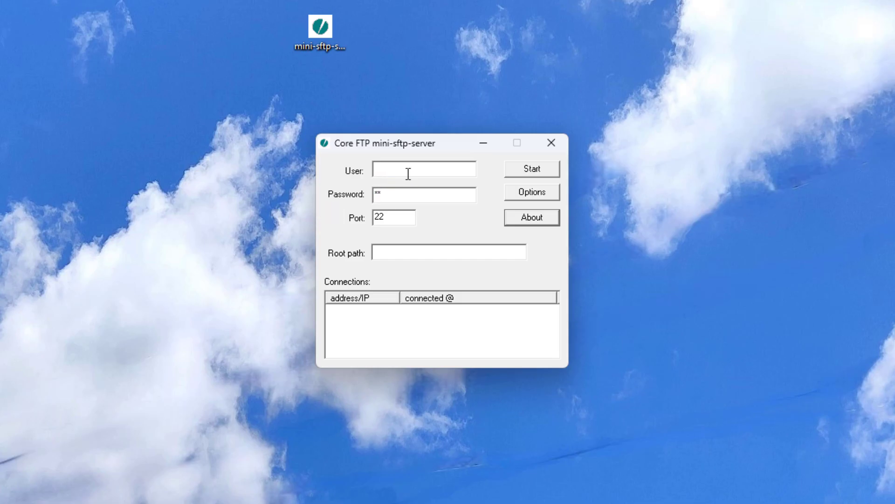
{"action": "left_click", "coordinate": [407, 174]}
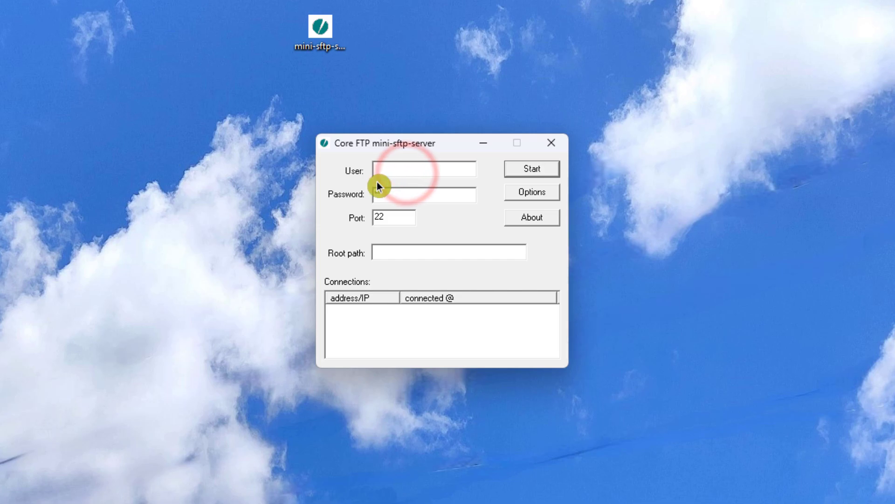
{"action": "type", "text": "rbs"}
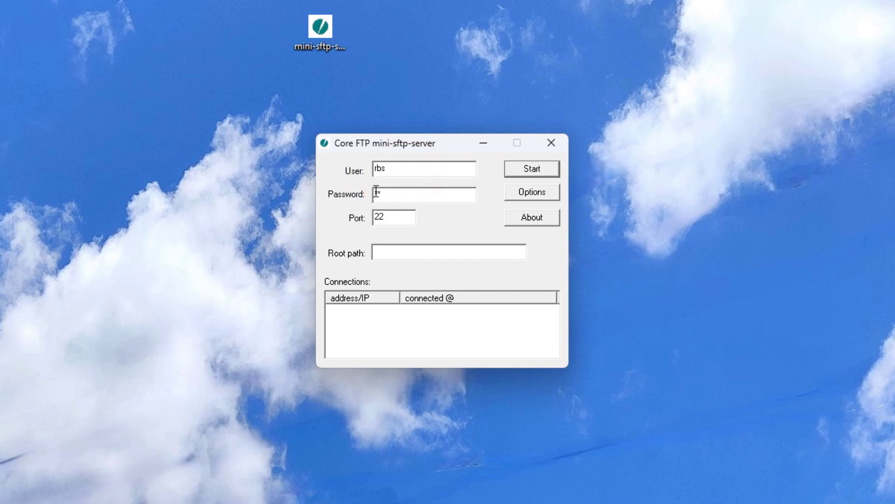
{"action": "left_click", "coordinate": [408, 194]}
{"action": "type", "text": "**"}
{"action": "double_click", "coordinate": [395, 218]}
{"action": "left_click", "coordinate": [392, 253]}
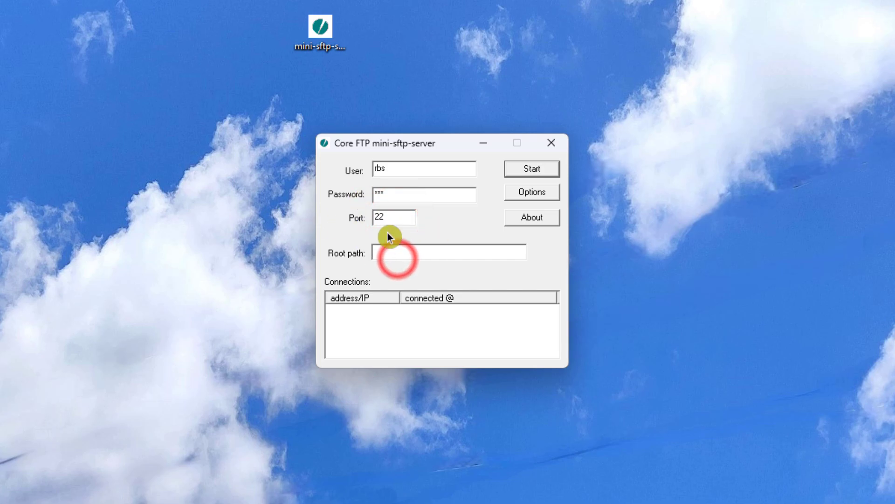
{"action": "left_click", "coordinate": [423, 258]}
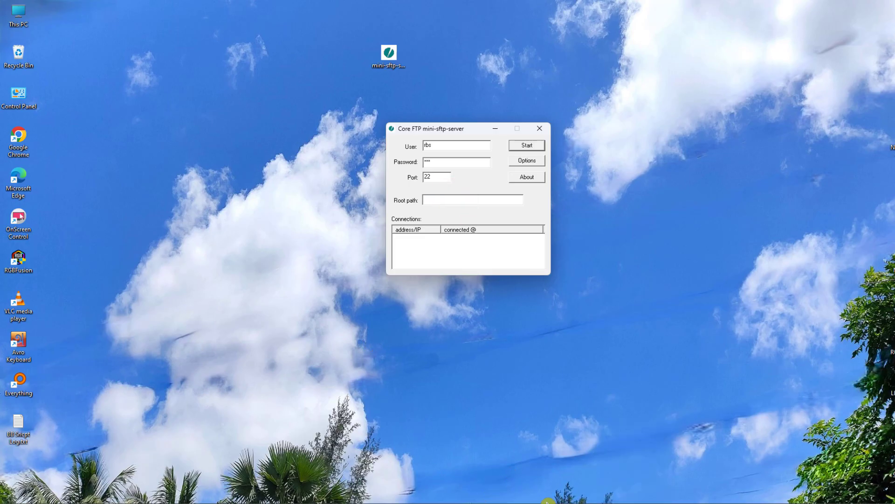
- Maximize the Baseband folder window and reveal its full C:\Baseband path
{"action": "key", "text": "alt+Tab"}
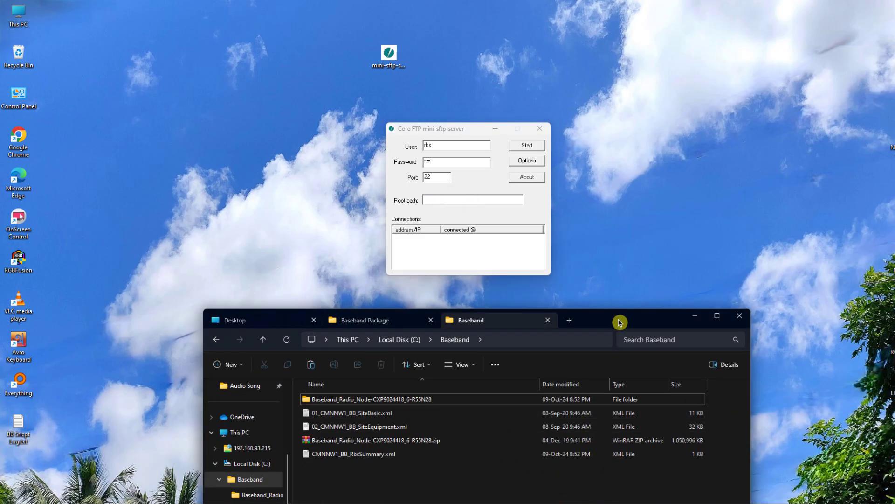
{"action": "left_click", "coordinate": [618, 319]}
{"action": "left_click_drag", "start_coordinate": [639, 288], "coordinate": [634, 300]}
{"action": "left_click_drag", "start_coordinate": [471, 456], "coordinate": [446, 459]}
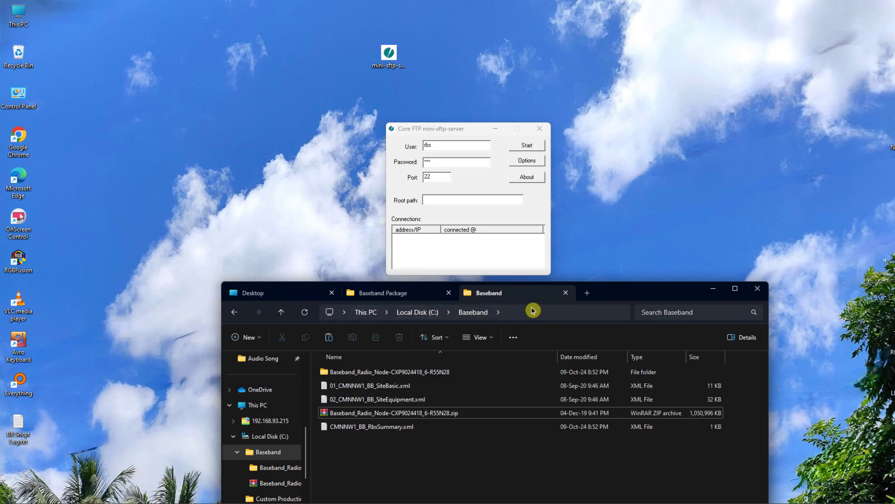
{"action": "left_click", "coordinate": [735, 288]}
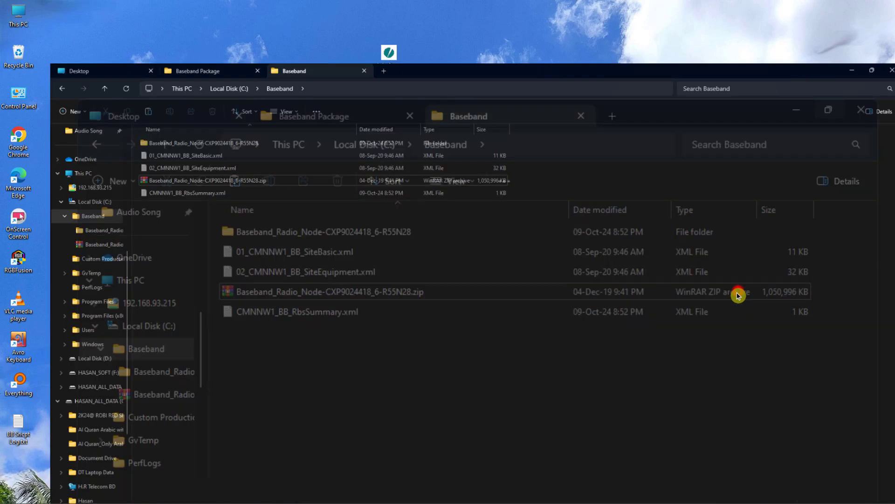
{"action": "left_click", "coordinate": [430, 26]}
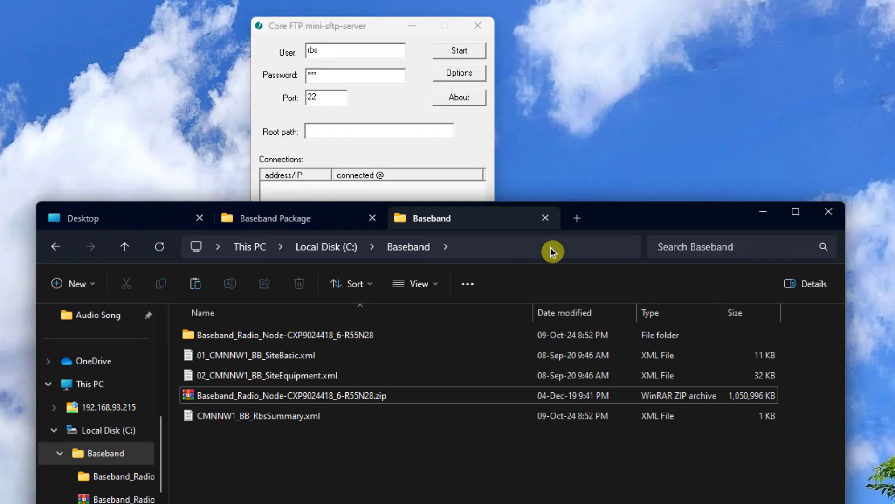
- Copy C:\Baseband from Explorer's address bar and paste it into Core FTP's root path
{"action": "left_click", "coordinate": [596, 51]}
{"action": "left_click", "coordinate": [568, 272]}
{"action": "left_click", "coordinate": [530, 248]}
{"action": "left_click", "coordinate": [617, 467]}
{"action": "right_click", "coordinate": [236, 249]}
{"action": "left_click", "coordinate": [280, 288]}
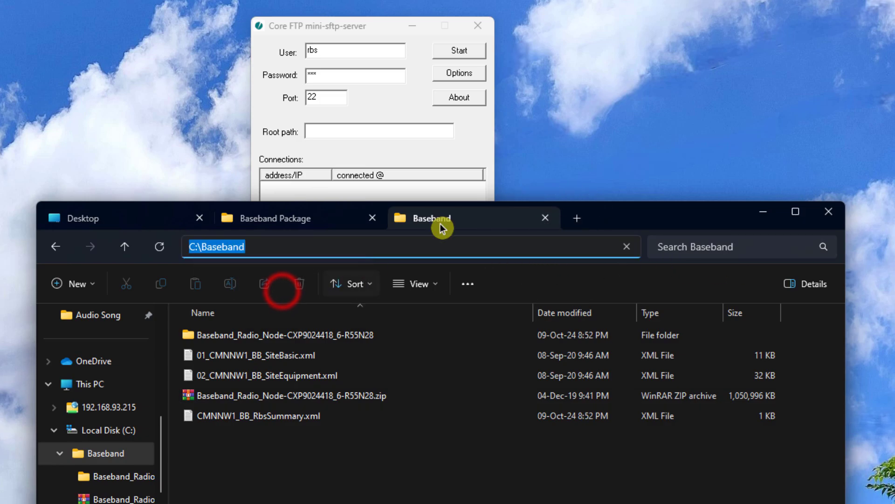
{"action": "left_click", "coordinate": [346, 131]}
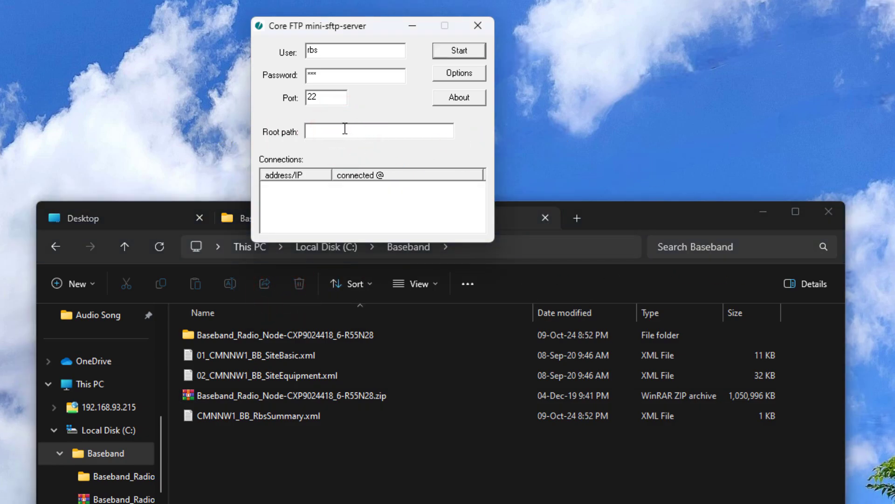
{"action": "right_click", "coordinate": [345, 129]}
{"action": "left_click", "coordinate": [424, 194]}
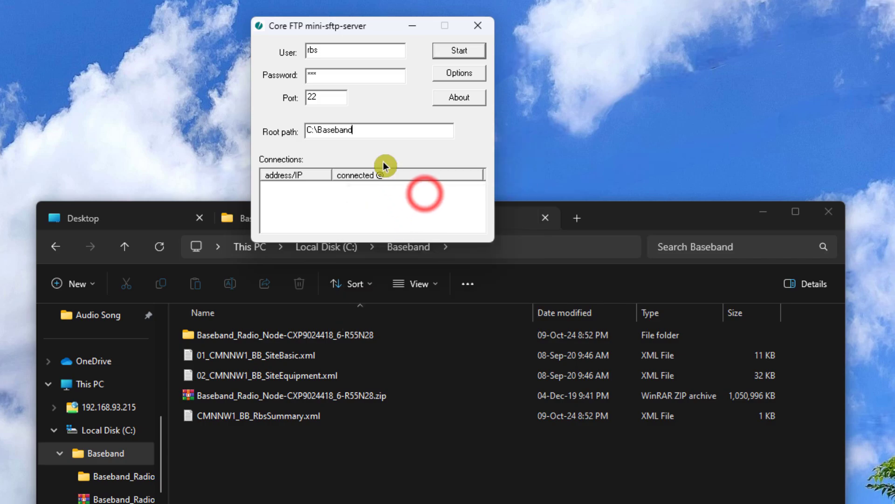
{"action": "double_click", "coordinate": [363, 130]}
- In the server options, turn on zlib, Nagle, SCP, FIPS, hidden files and UTF8
{"action": "left_click", "coordinate": [469, 73]}
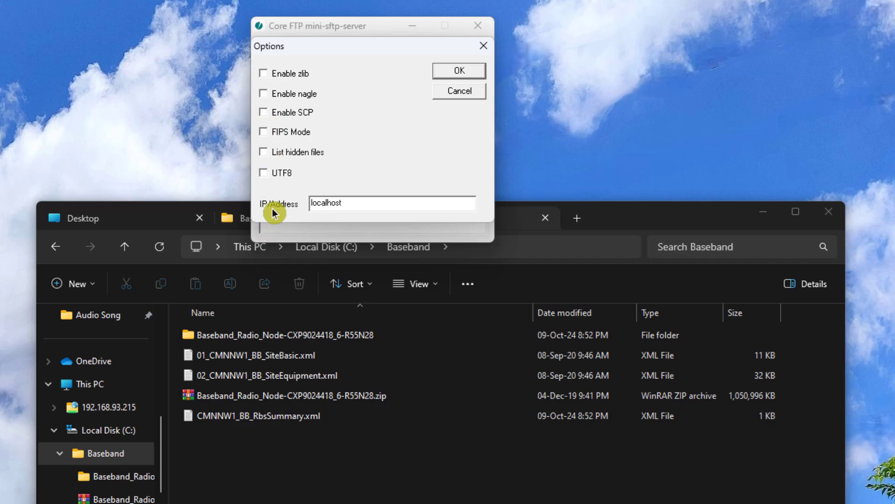
{"action": "double_click", "coordinate": [362, 204]}
{"action": "double_click", "coordinate": [441, 209]}
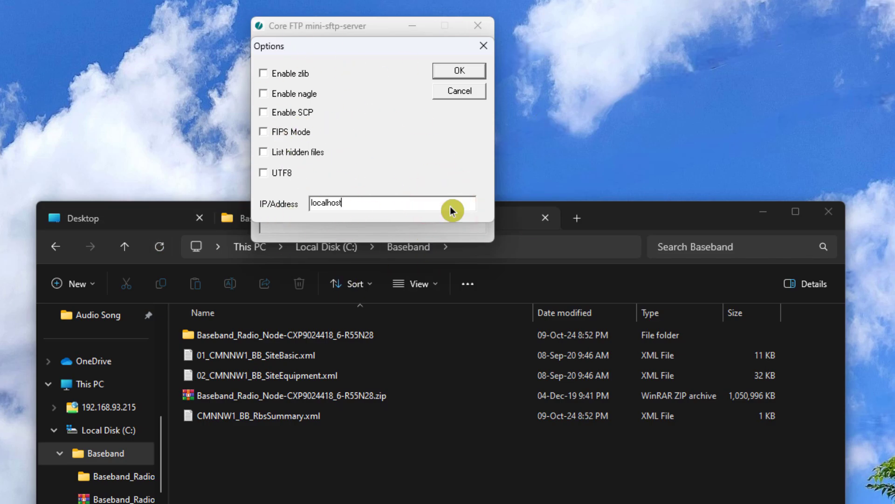
{"action": "left_click", "coordinate": [265, 75]}
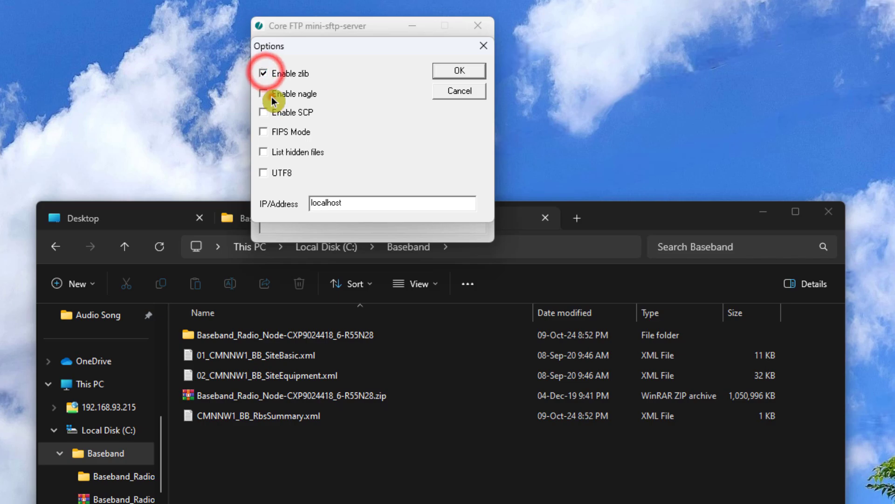
{"action": "left_click", "coordinate": [264, 94]}
{"action": "left_click", "coordinate": [263, 112]}
{"action": "left_click", "coordinate": [263, 133]}
{"action": "left_click", "coordinate": [264, 153]}
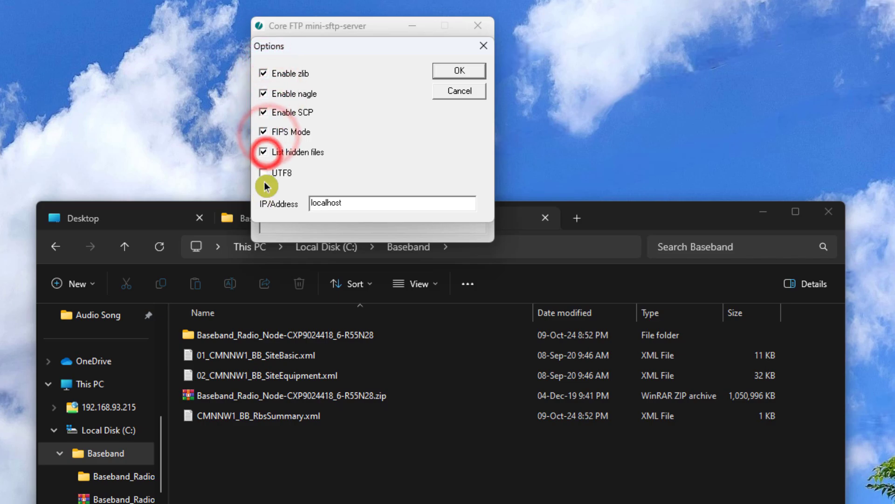
{"action": "left_click", "coordinate": [264, 174]}
{"action": "left_click_drag", "start_coordinate": [381, 204], "coordinate": [284, 202]}
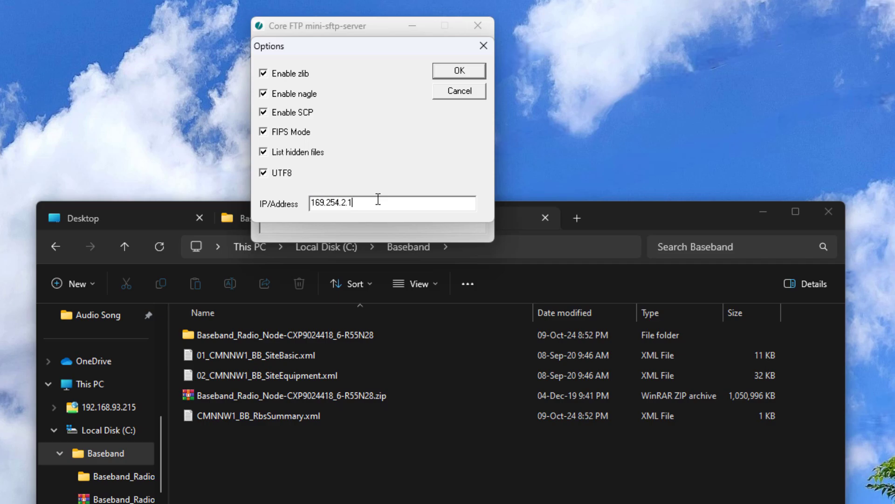
{"action": "double_click", "coordinate": [373, 204]}
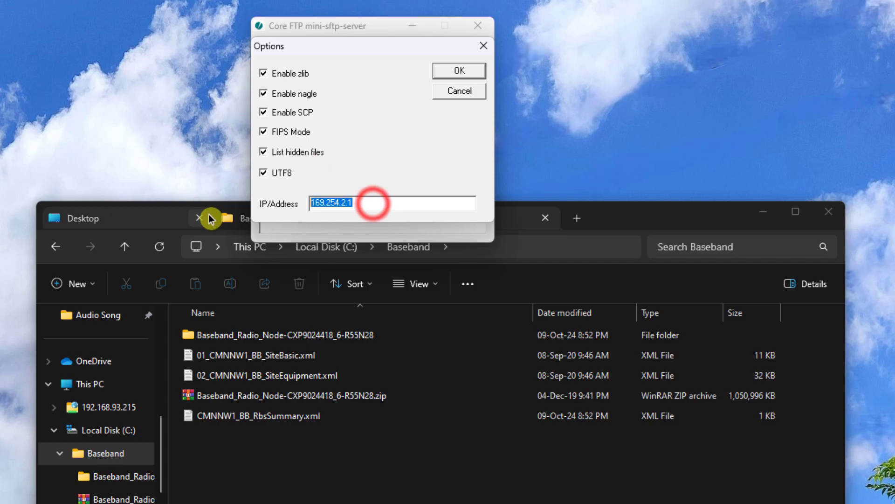
{"action": "left_click", "coordinate": [357, 202]}
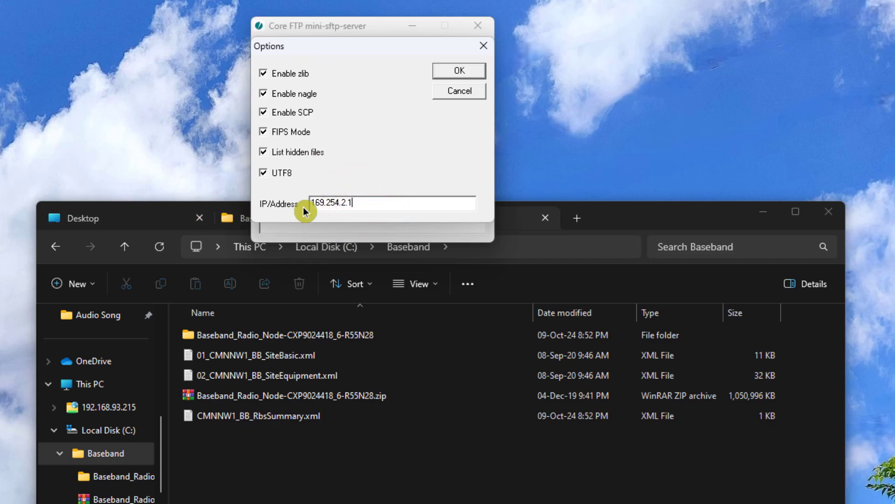
- Turn all six options back off, replace address 169.254.2.3 with localhost, and apply
{"action": "left_click", "coordinate": [280, 71]}
{"action": "left_click", "coordinate": [283, 71]}
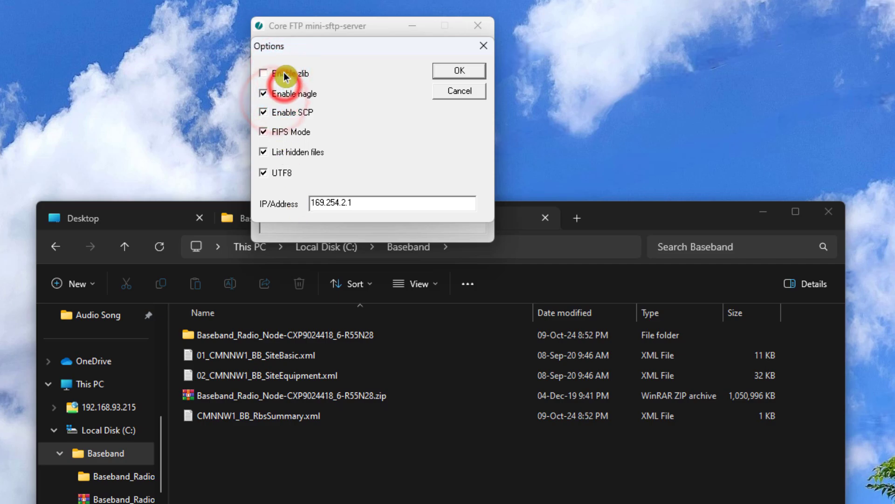
{"action": "left_click", "coordinate": [380, 202]}
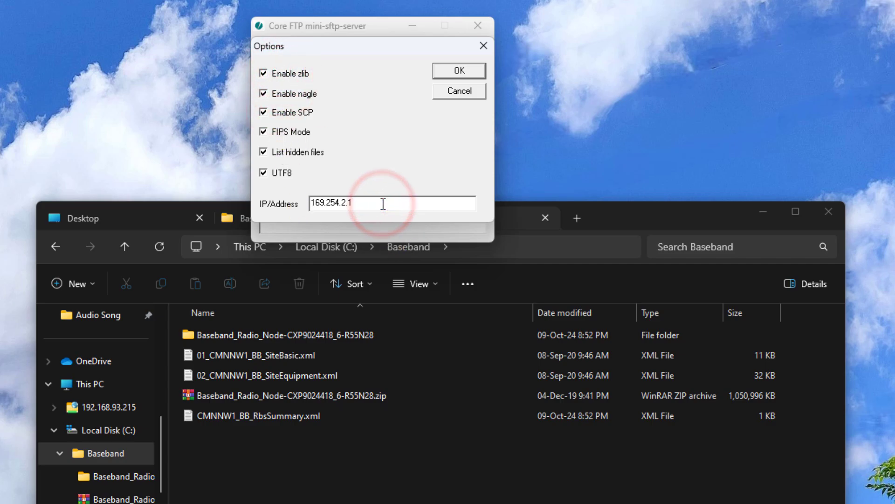
{"action": "key", "text": "BackSpace"}
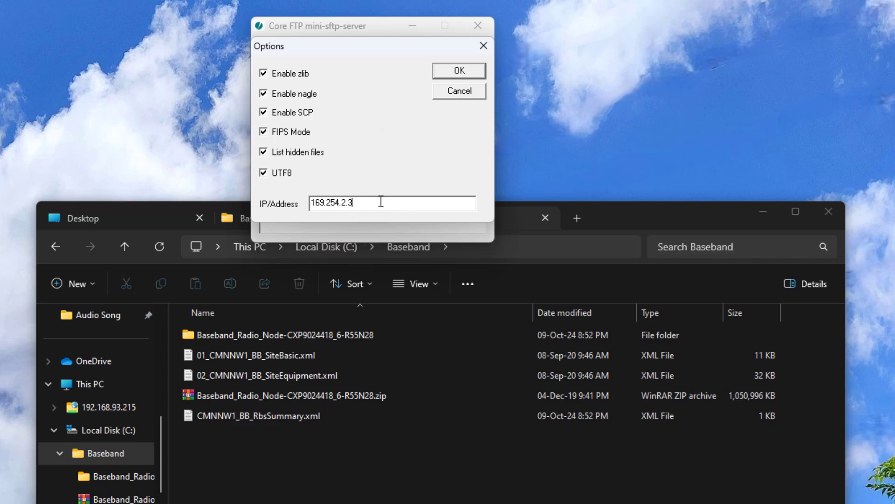
{"action": "double_click", "coordinate": [380, 202]}
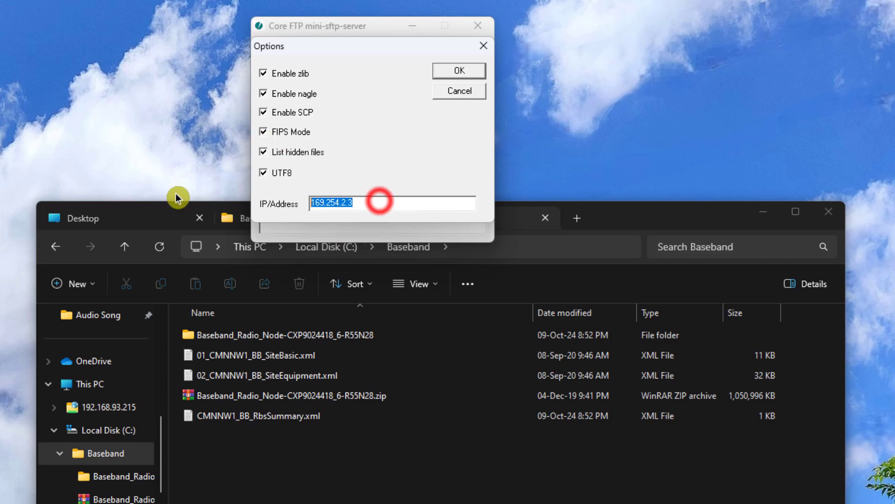
{"action": "left_click", "coordinate": [273, 171]}
{"action": "left_click", "coordinate": [287, 153]}
{"action": "left_click", "coordinate": [282, 132]}
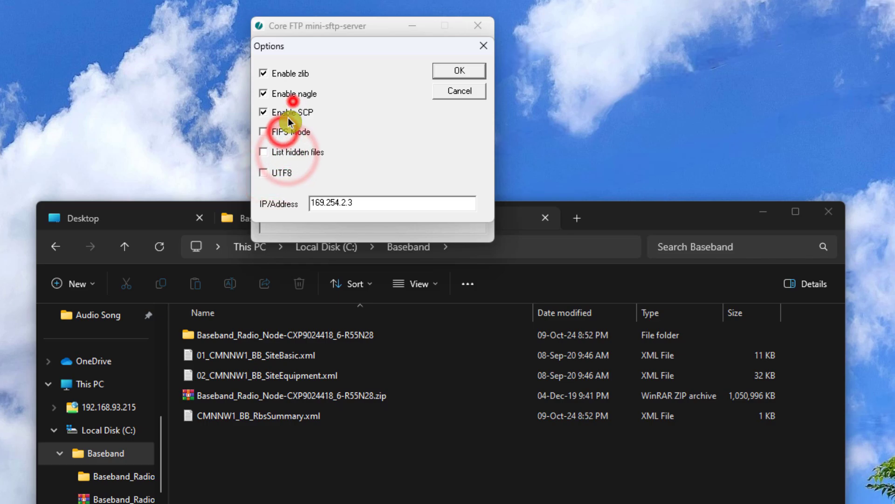
{"action": "left_click", "coordinate": [292, 112]}
{"action": "left_click", "coordinate": [295, 93]}
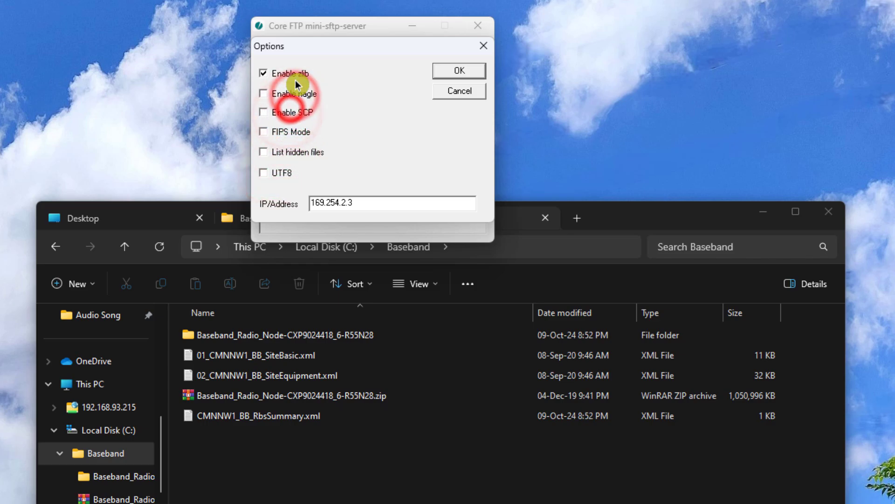
{"action": "left_click", "coordinate": [298, 79]}
{"action": "double_click", "coordinate": [373, 201]}
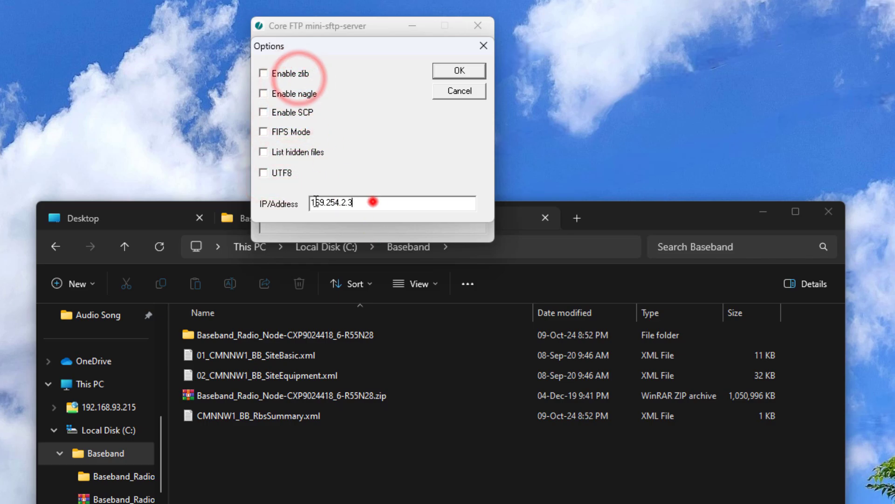
{"action": "type", "text": "localhost"}
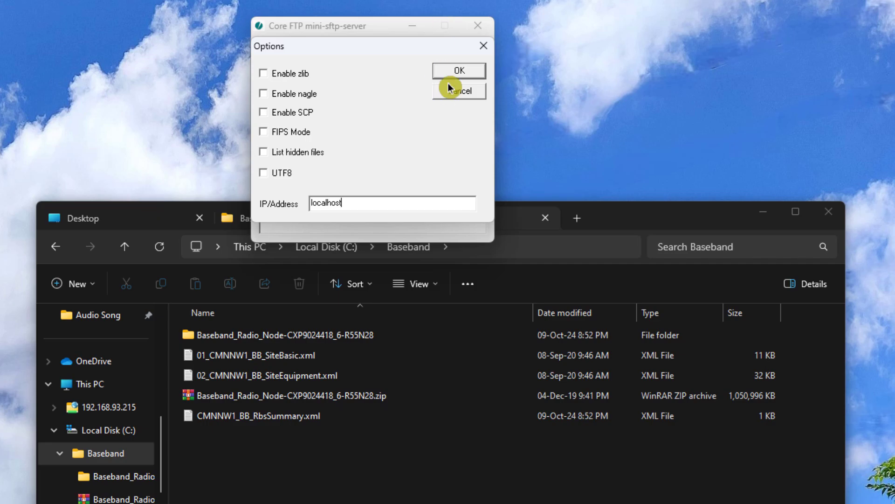
{"action": "left_click", "coordinate": [458, 71]}
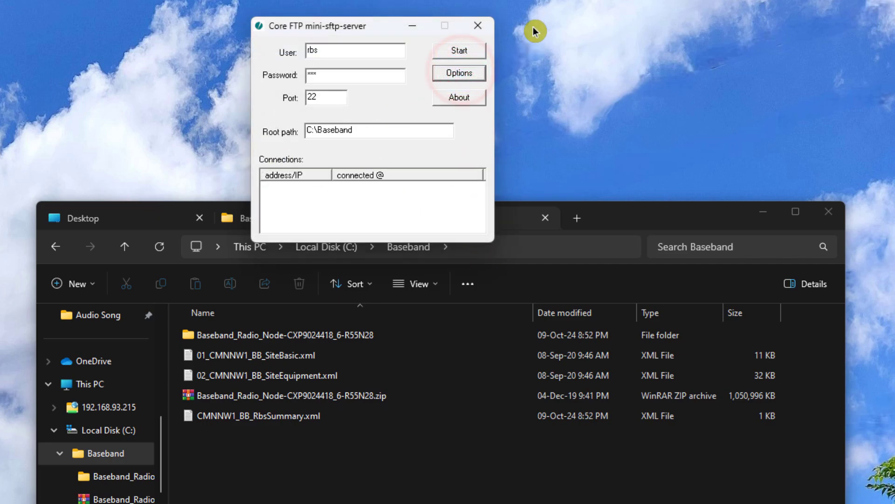
- Recheck the options, discard any changes, and start the SFTP server
{"action": "left_click", "coordinate": [462, 74]}
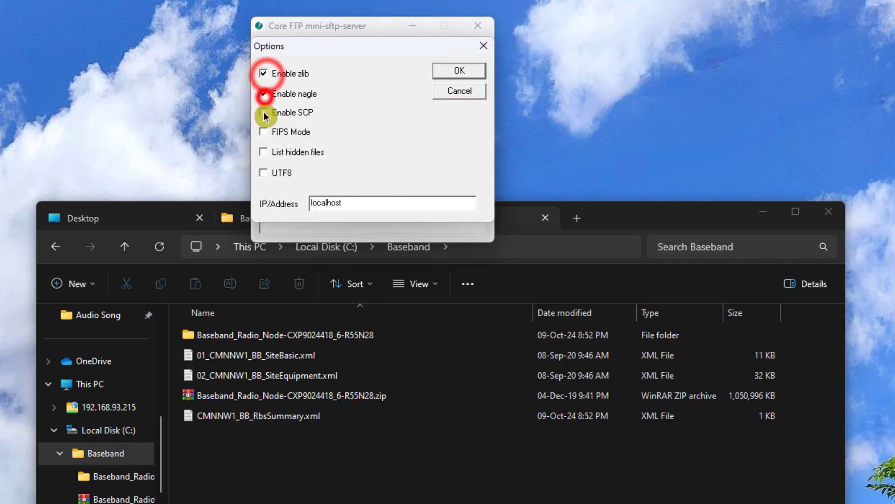
{"action": "double_click", "coordinate": [359, 202]}
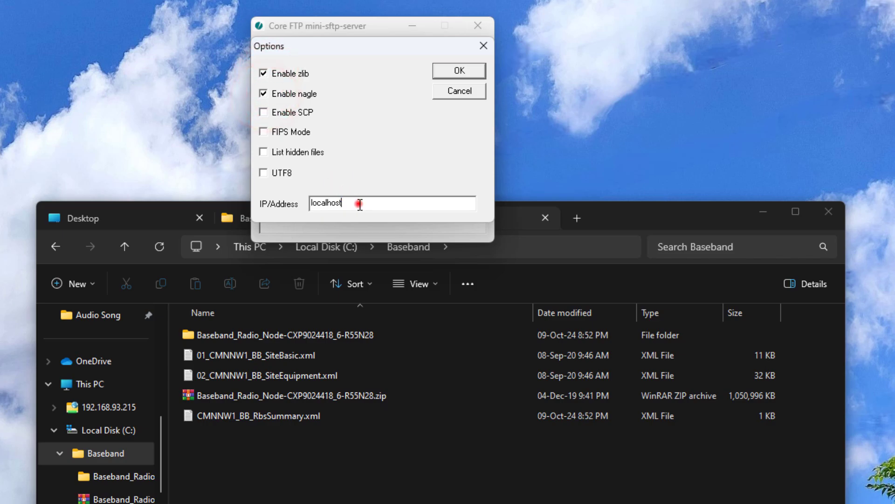
{"action": "left_click", "coordinate": [263, 93]}
{"action": "left_click", "coordinate": [263, 73]}
{"action": "left_click", "coordinate": [476, 93]}
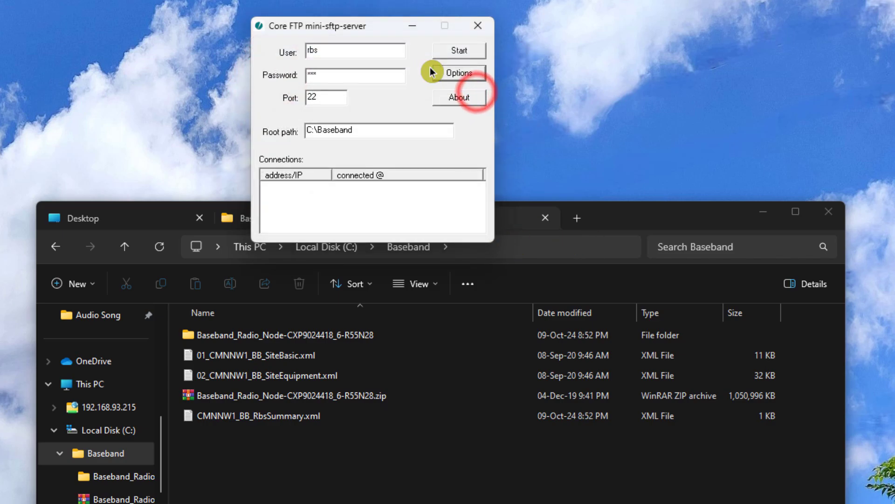
{"action": "left_click", "coordinate": [464, 69]}
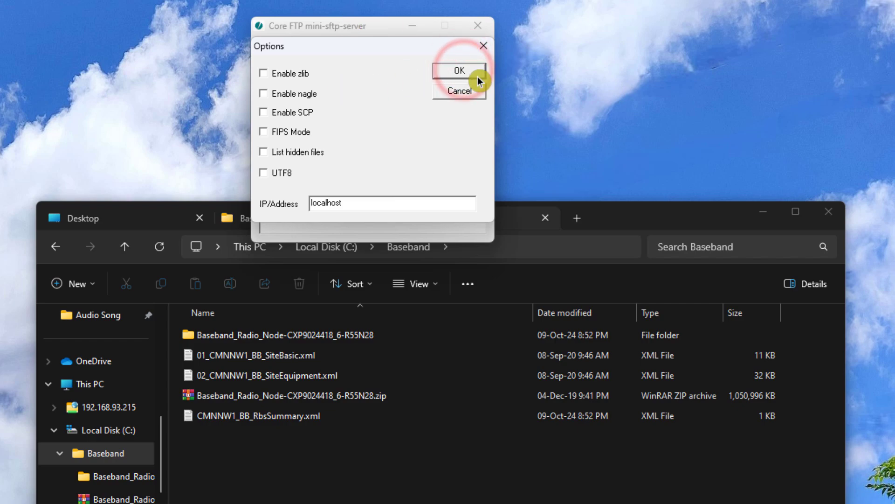
{"action": "left_click", "coordinate": [471, 92]}
{"action": "left_click", "coordinate": [461, 50]}
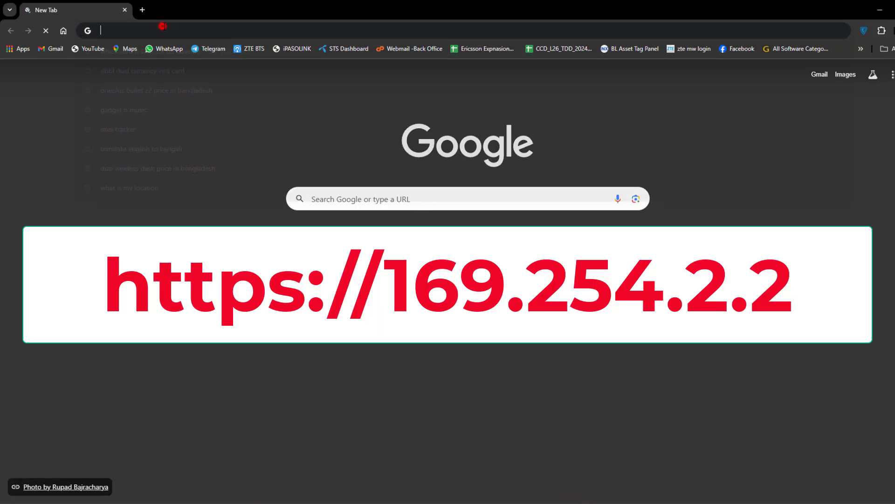
{"action": "left_click", "coordinate": [163, 27]}
{"action": "type", "text": "htt"}
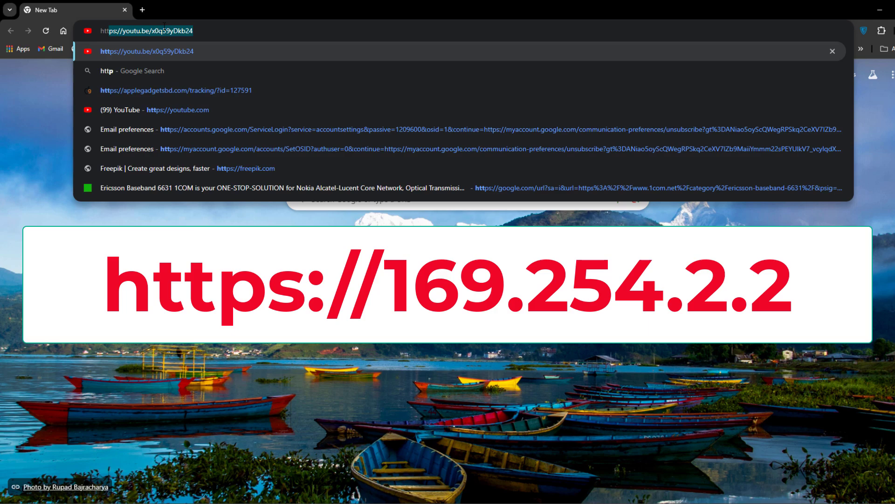
{"action": "type", "text": "ps\""}
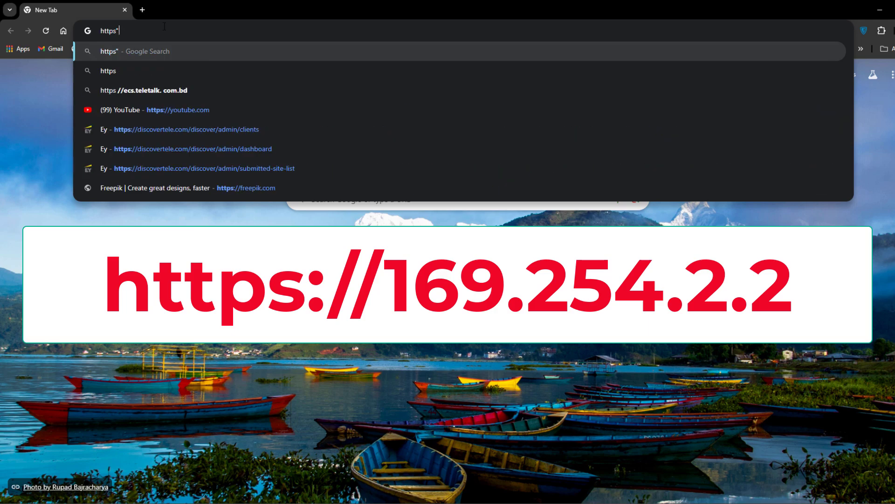
{"action": "key", "text": "BackSpace"}
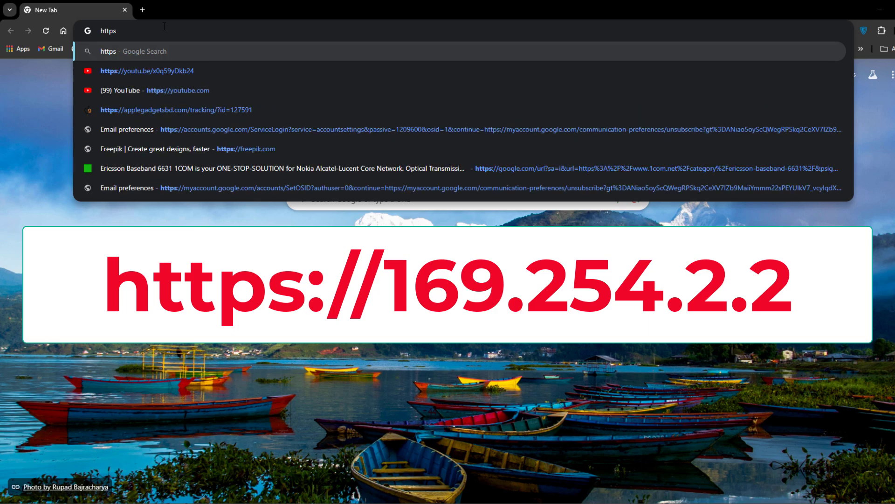
{"action": "type", "text": ":"}
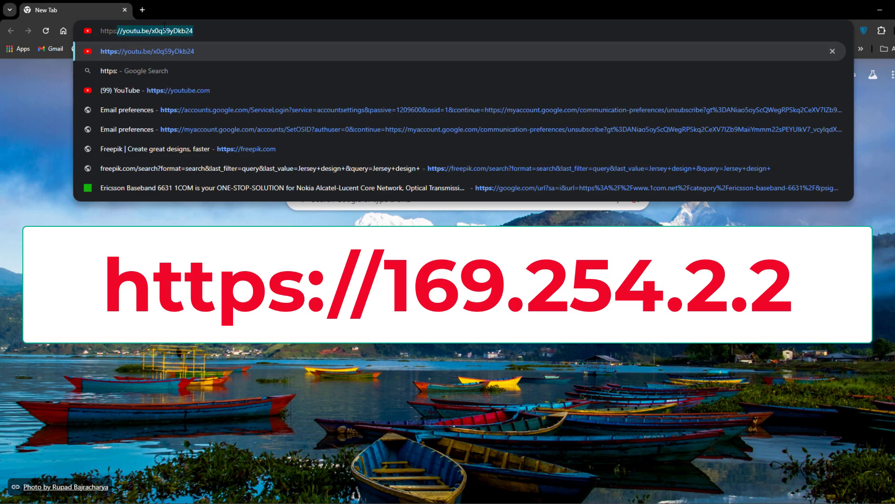
{"action": "type", "text": "//"}
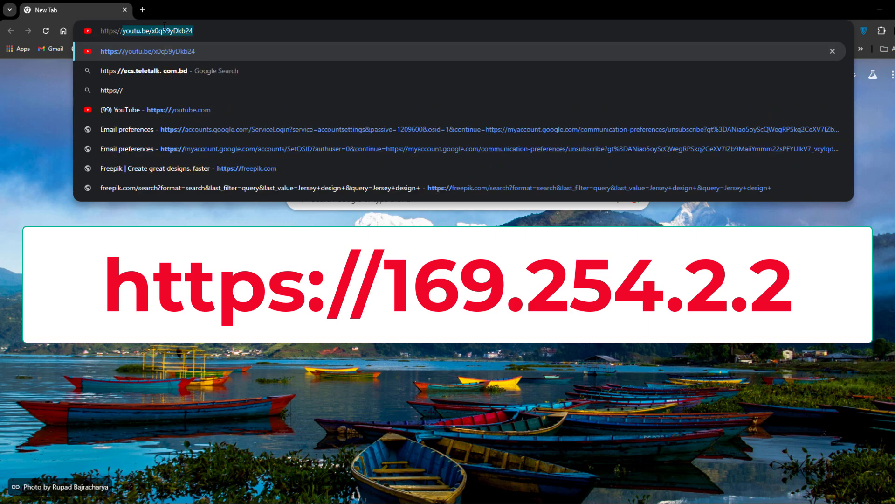
{"action": "type", "text": "169"}
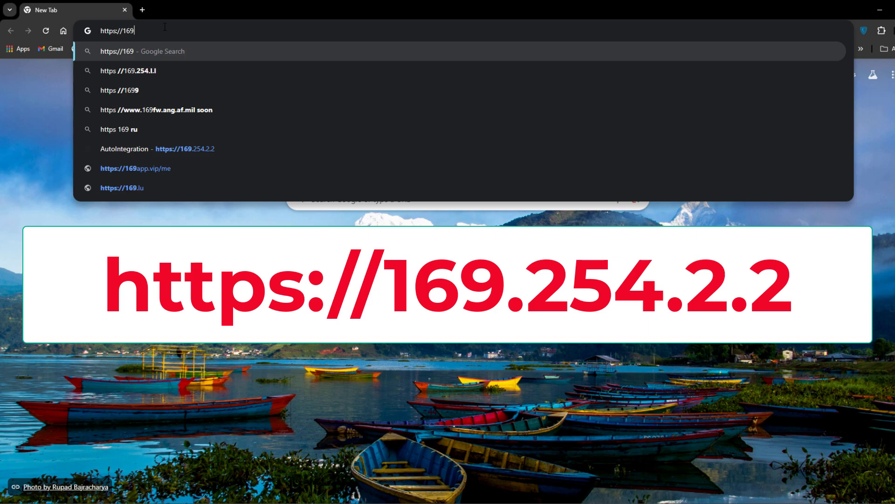
{"action": "type", "text": ".254.2.2"}
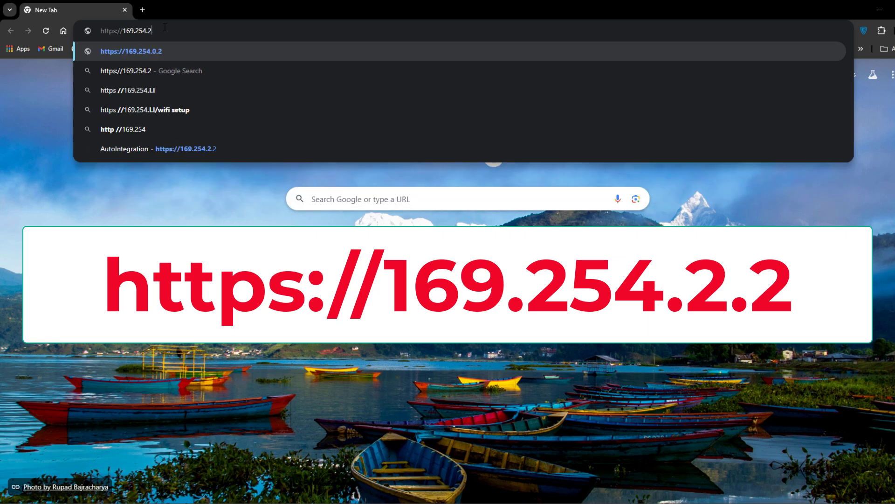
{"action": "left_click", "coordinate": [180, 34]}
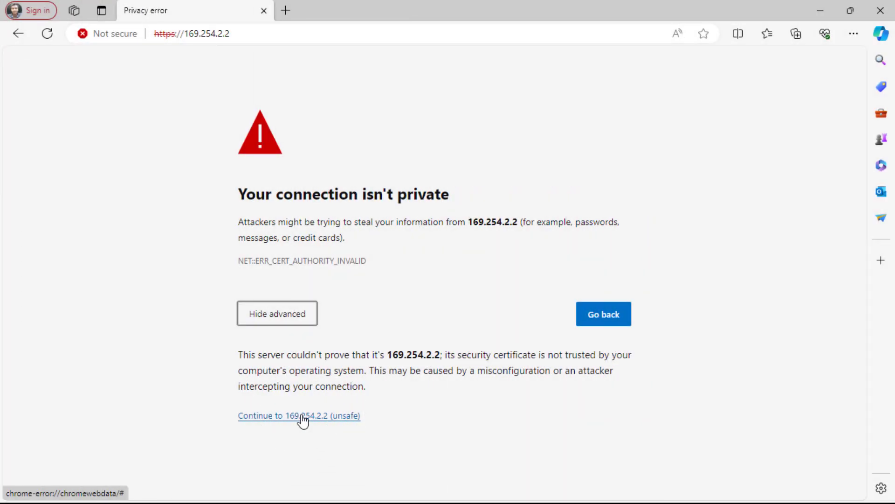
- Continue past the unsafe-certificate warning and choose LMT on-site from the navigation menu
{"action": "left_click", "coordinate": [302, 414]}
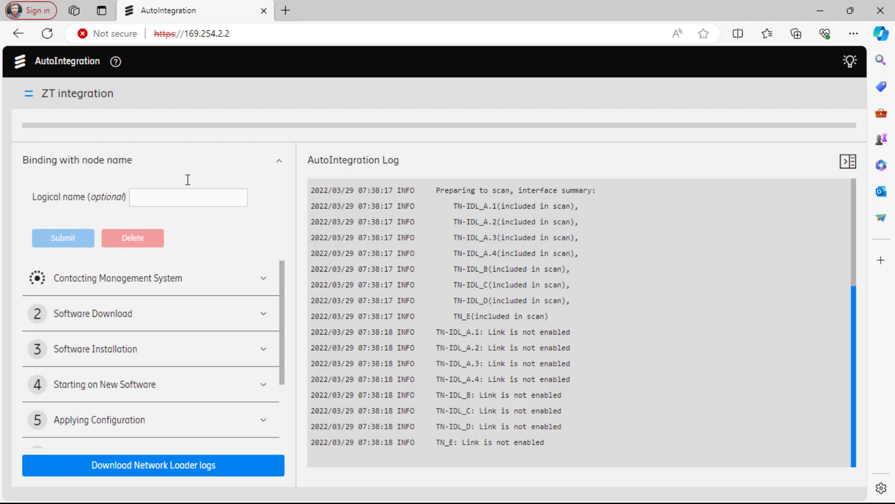
{"action": "left_click", "coordinate": [29, 95]}
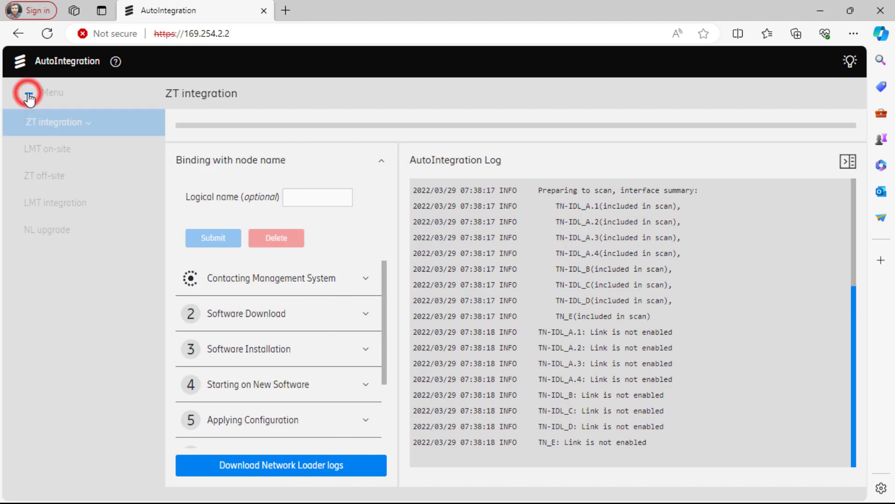
{"action": "left_click", "coordinate": [65, 153]}
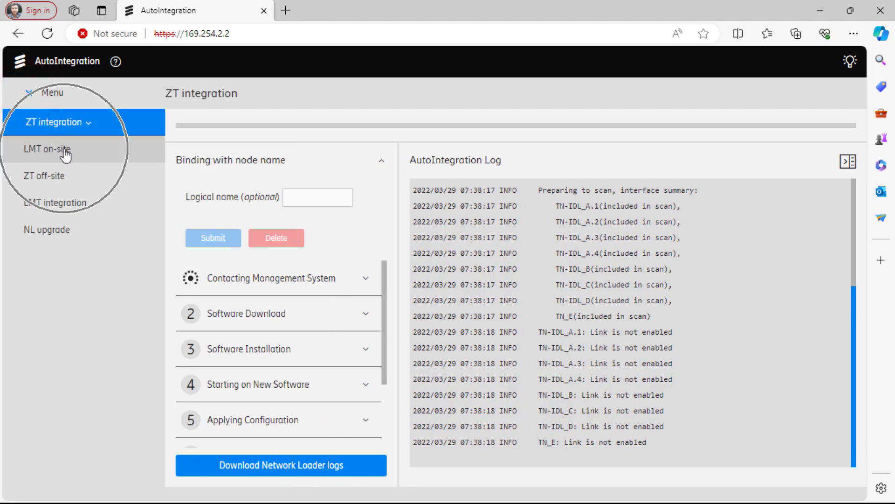
{"action": "left_click", "coordinate": [64, 152]}
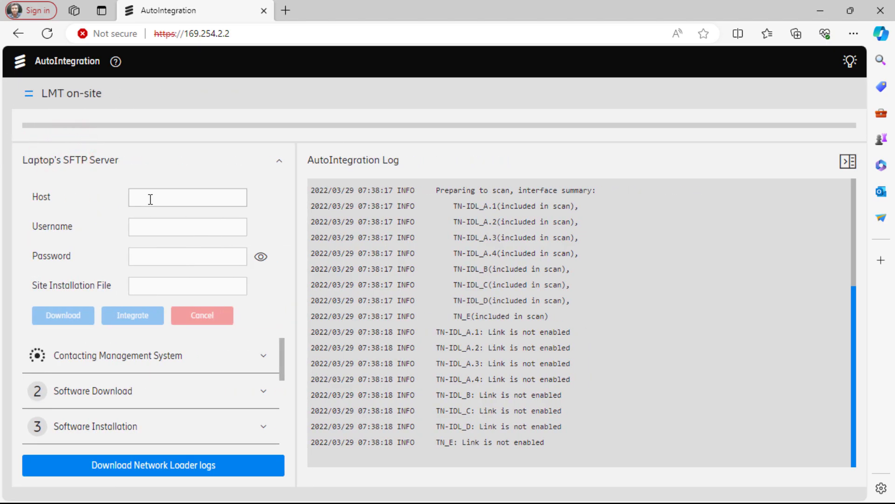
- Enter 169.254.2.3 as the SFTP server host
{"action": "left_click", "coordinate": [150, 199]}
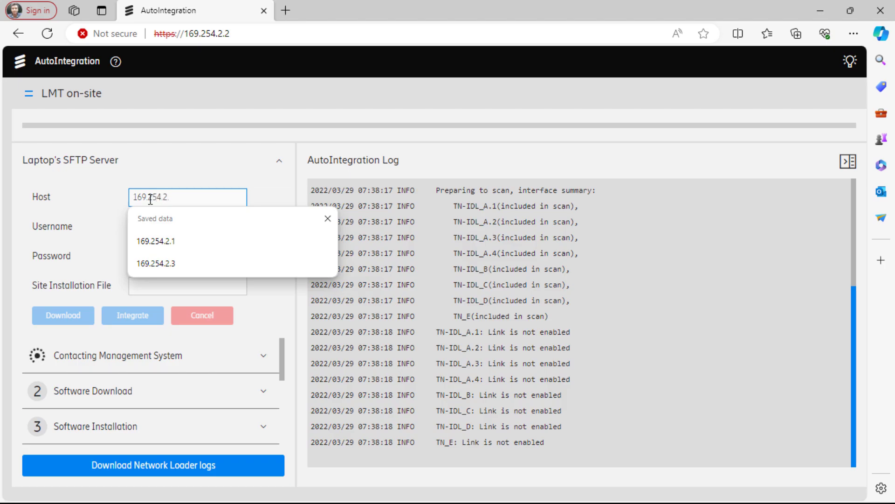
{"action": "type", "text": "1"}
{"action": "key", "text": "BackSpace"}
{"action": "key", "text": "BackSpace"}
{"action": "type", "text": "3"}
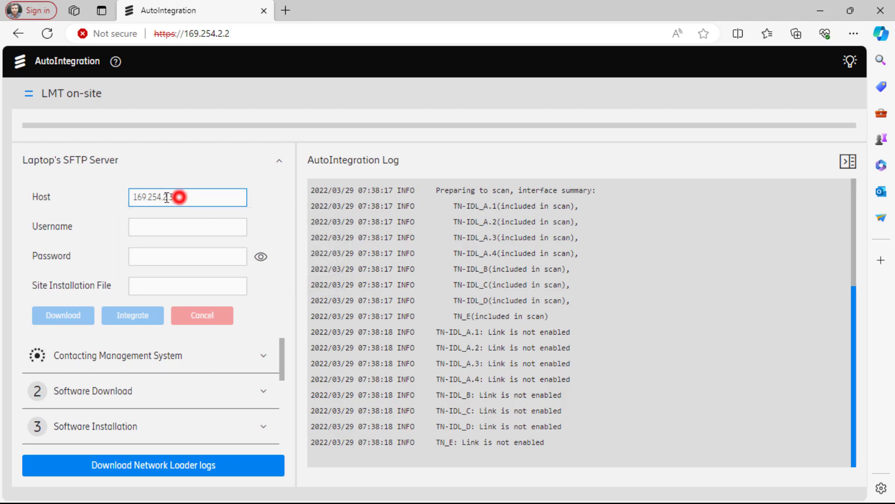
{"action": "double_click", "coordinate": [167, 197]}
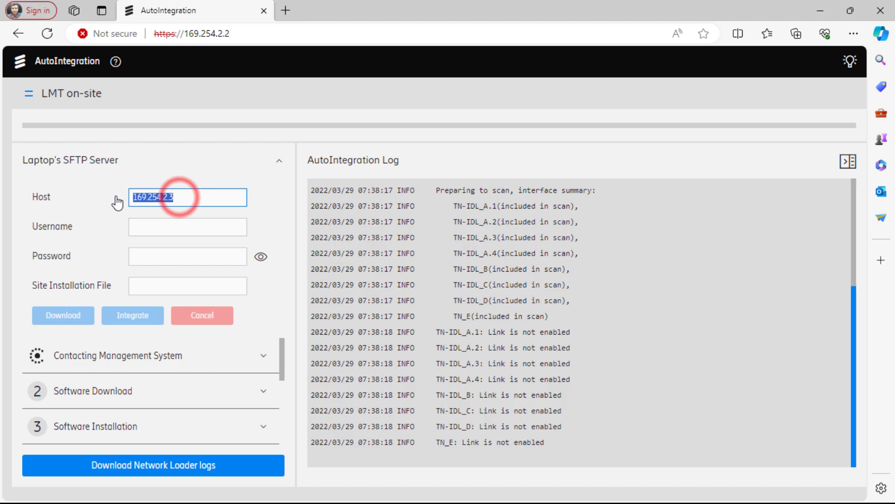
{"action": "left_click", "coordinate": [196, 201]}
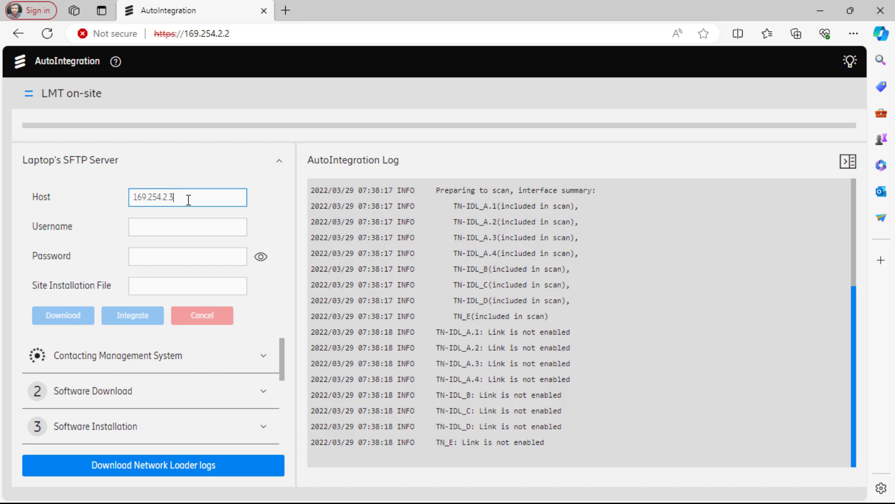
- Enter username rbs and the SFTP password, revealing the password to check it
{"action": "left_click", "coordinate": [185, 224]}
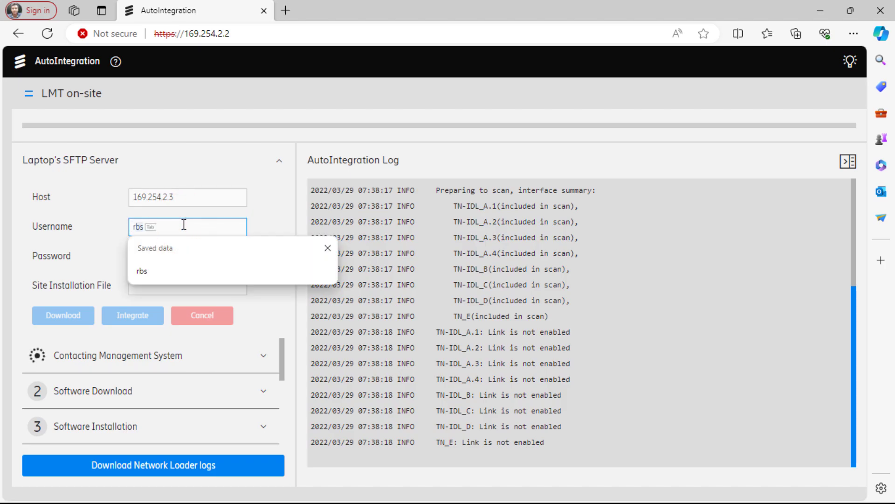
{"action": "type", "text": "rbs"}
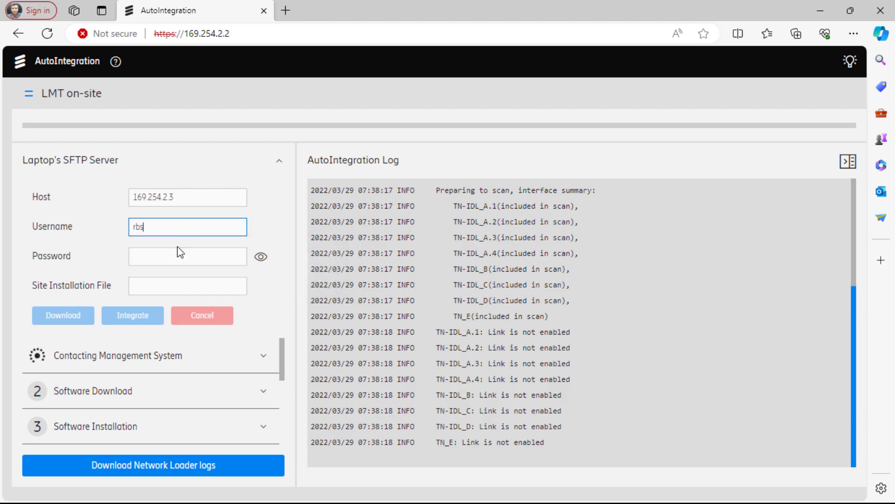
{"action": "left_click", "coordinate": [176, 259]}
{"action": "type", "text": "r"}
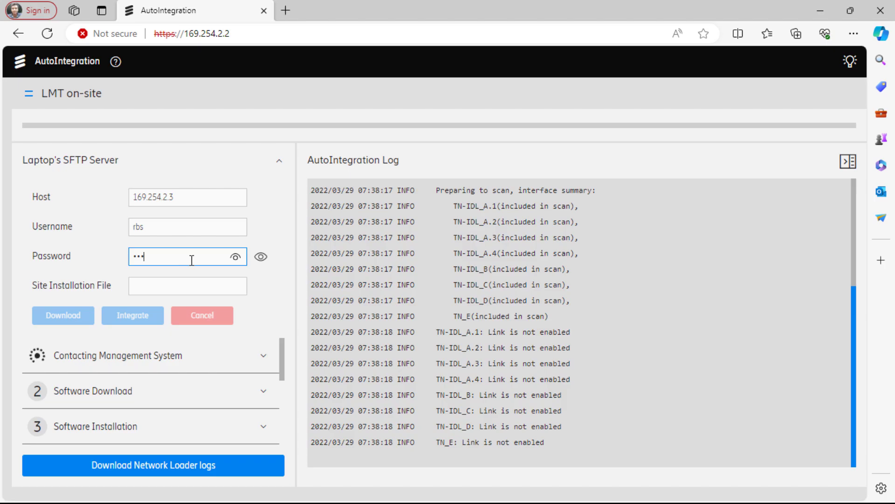
{"action": "left_click", "coordinate": [235, 257]}
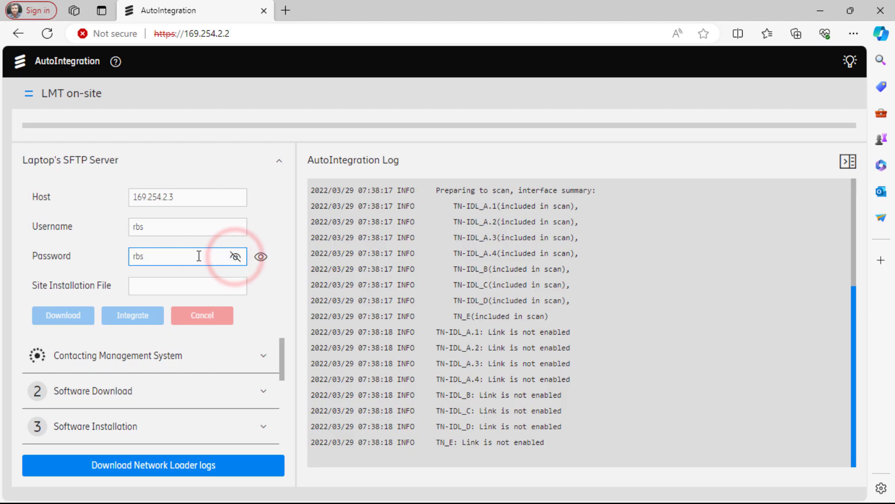
{"action": "left_click", "coordinate": [166, 287]}
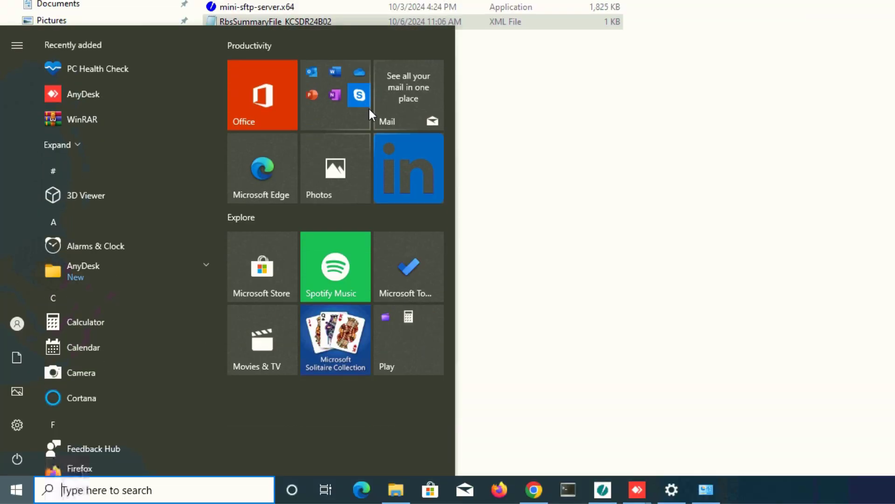
- Search the Start menu for 'folder' and open File Explorer Options
{"action": "type", "text": "f"}
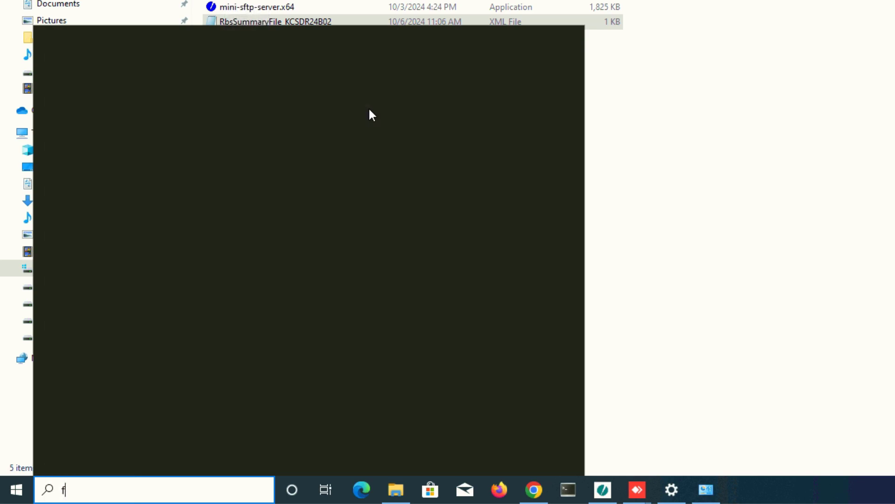
{"action": "type", "text": "ol"}
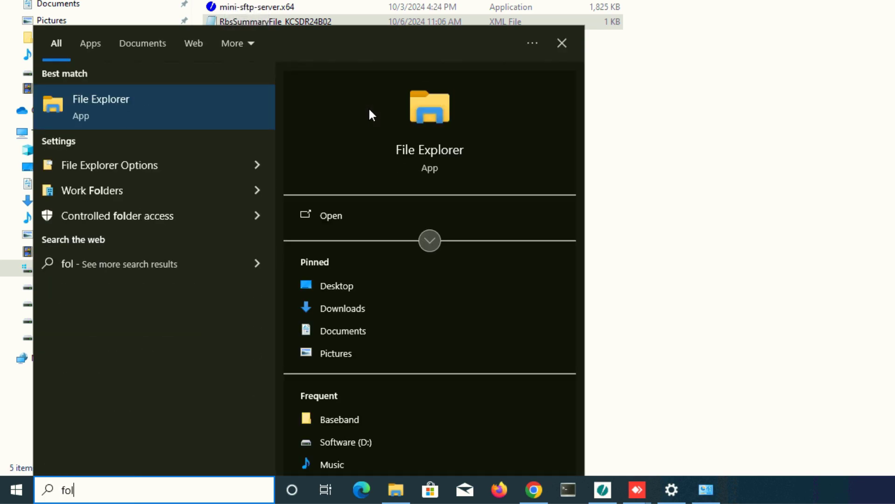
{"action": "type", "text": "dere"}
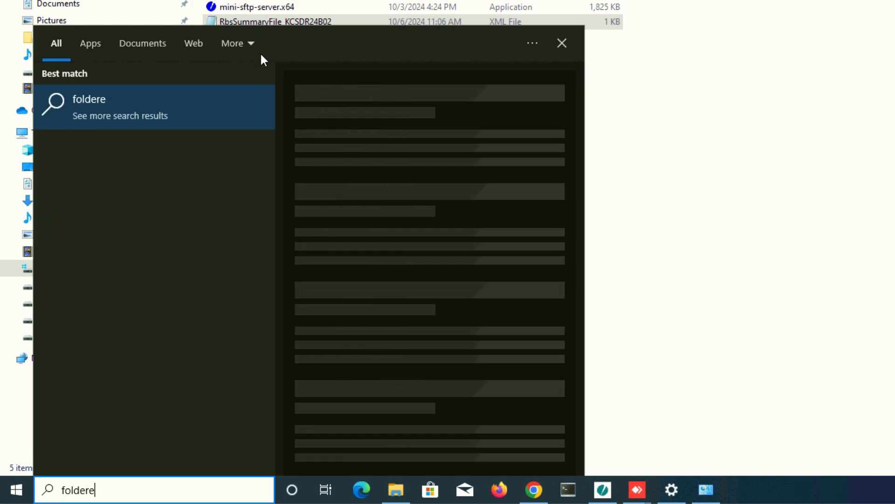
{"action": "key", "text": "BackSpace"}
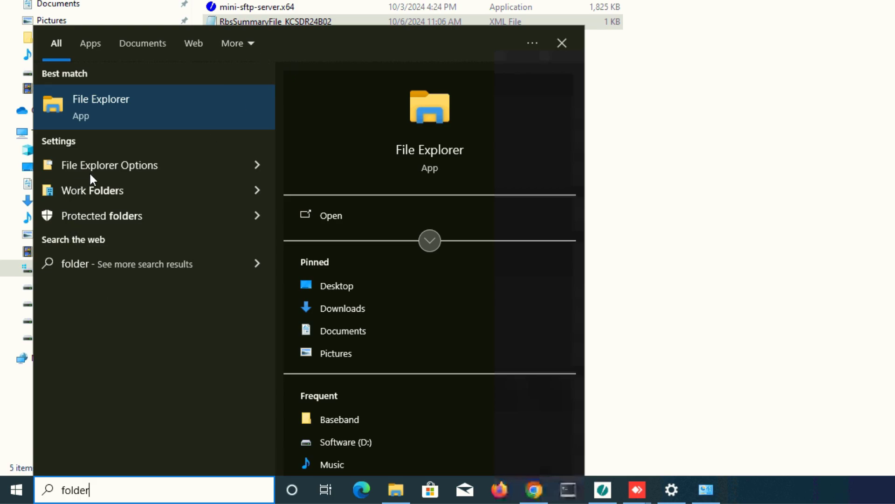
{"action": "left_click", "coordinate": [105, 168]}
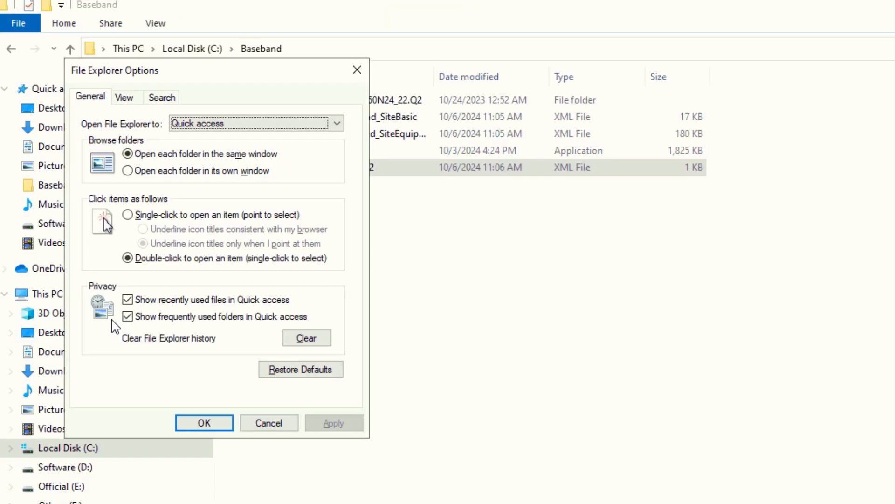
- On the View tab, uncheck 'Hide extensions for known file types', apply and close
{"action": "left_click", "coordinate": [124, 99]}
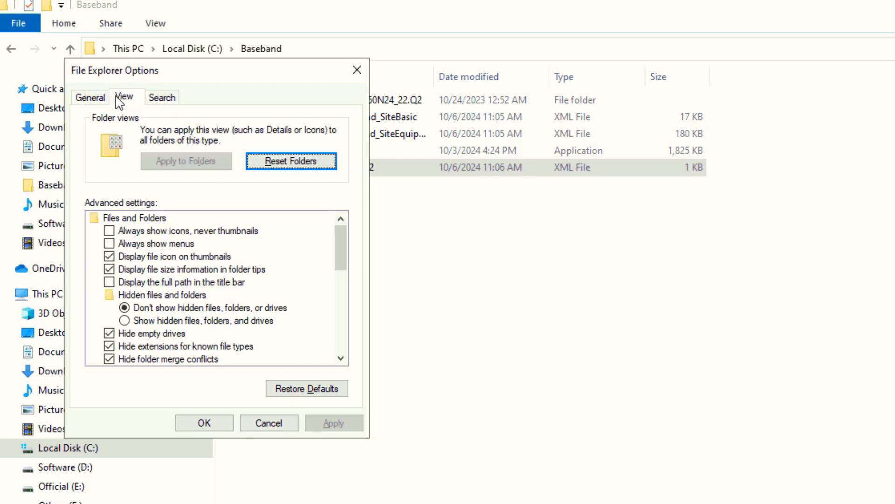
{"action": "left_click", "coordinate": [133, 349]}
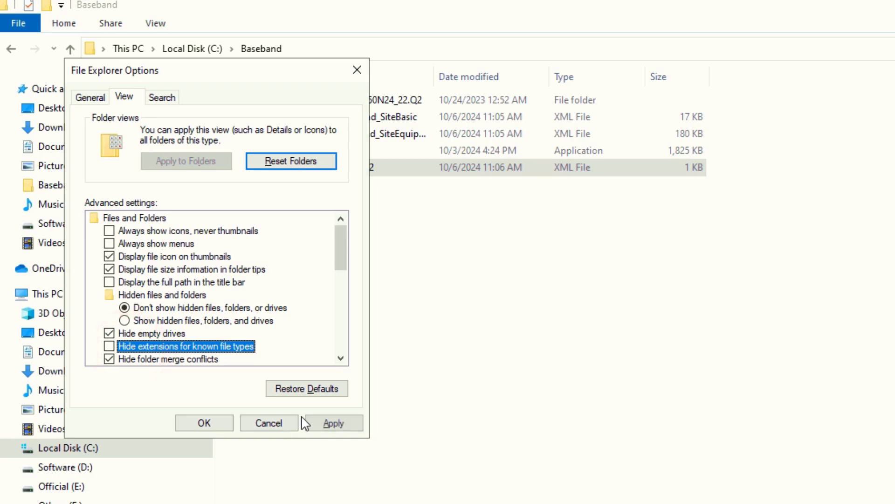
{"action": "left_click", "coordinate": [324, 423]}
{"action": "left_click", "coordinate": [196, 423]}
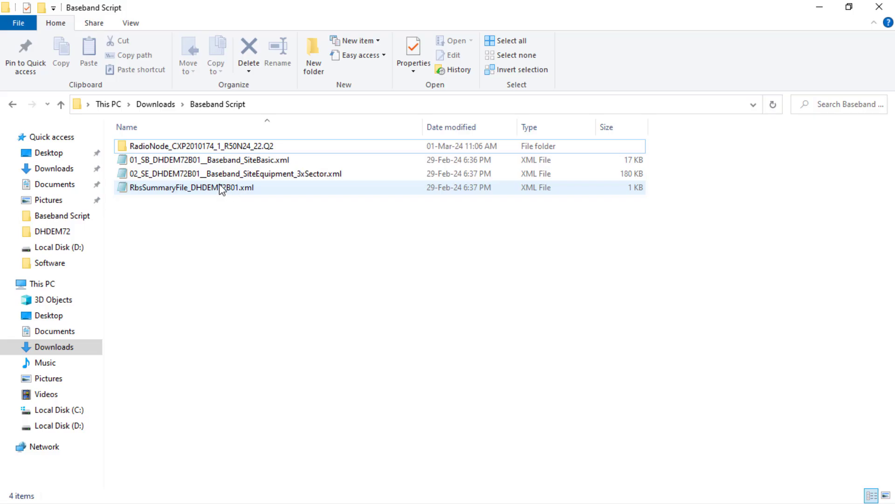
- Copy the full name of RbsSummaryFile_DHDEM72B01.xml via Rename, leaving it unchanged
{"action": "left_click", "coordinate": [220, 187]}
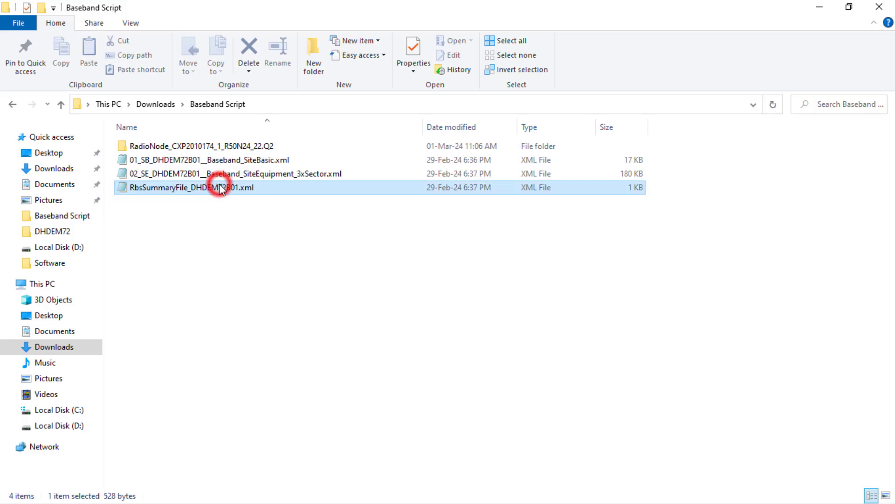
{"action": "right_click", "coordinate": [220, 187]}
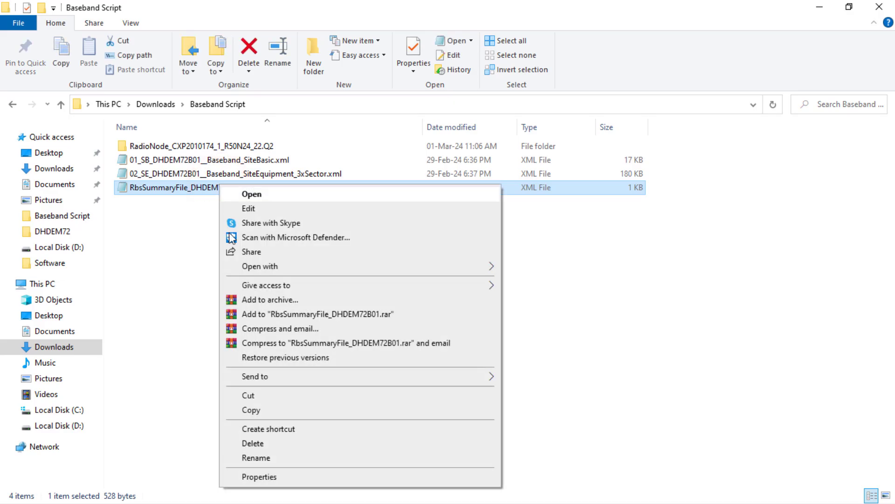
{"action": "left_click", "coordinate": [267, 457]}
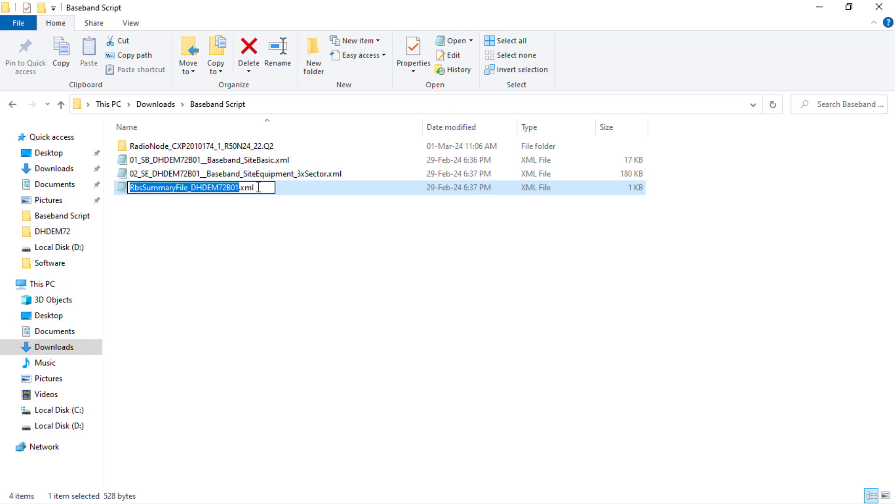
{"action": "double_click", "coordinate": [256, 186]}
{"action": "right_click", "coordinate": [242, 185]}
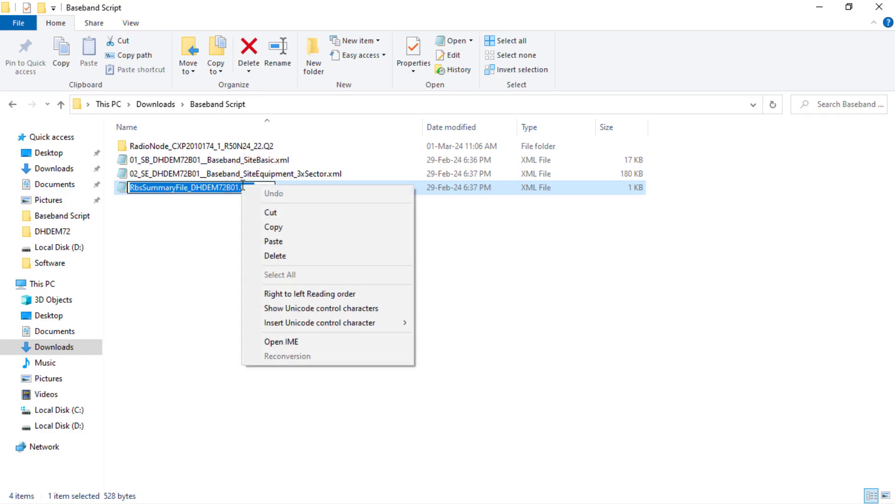
{"action": "left_click", "coordinate": [270, 227]}
{"action": "left_click_drag", "start_coordinate": [256, 187], "coordinate": [240, 188]}
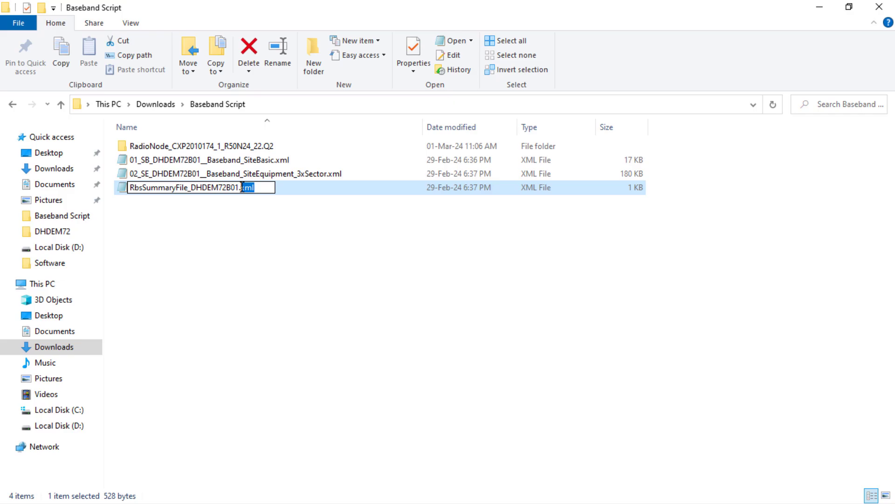
{"action": "left_click", "coordinate": [248, 223]}
- Copy the base name RbsSummaryFile_DHDEM72B01 and return to the Site Installation File field
{"action": "left_click", "coordinate": [224, 187]}
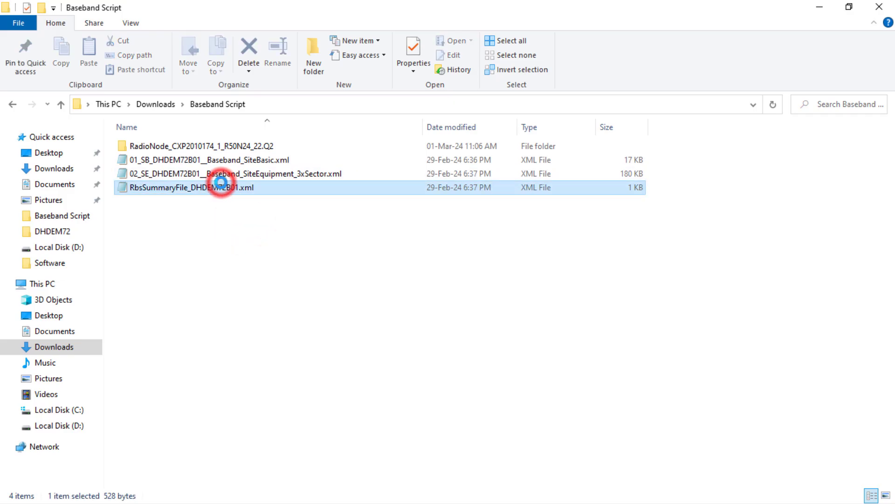
{"action": "right_click", "coordinate": [223, 187]}
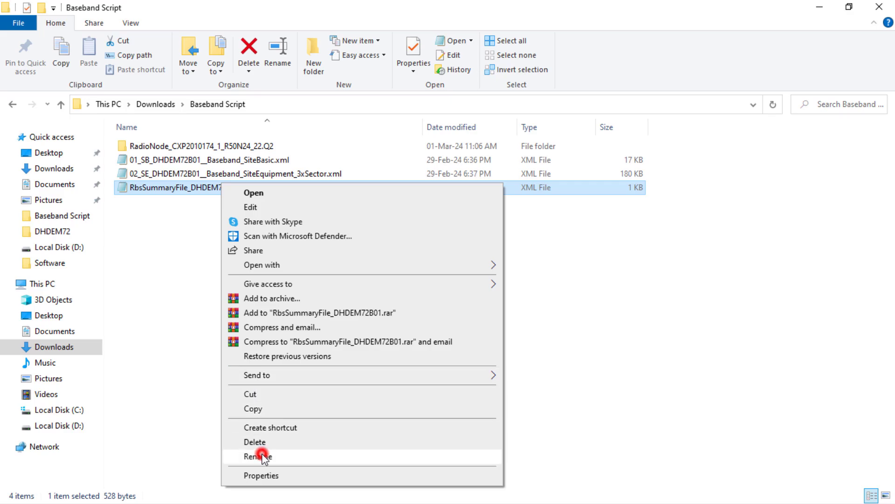
{"action": "left_click", "coordinate": [259, 456]}
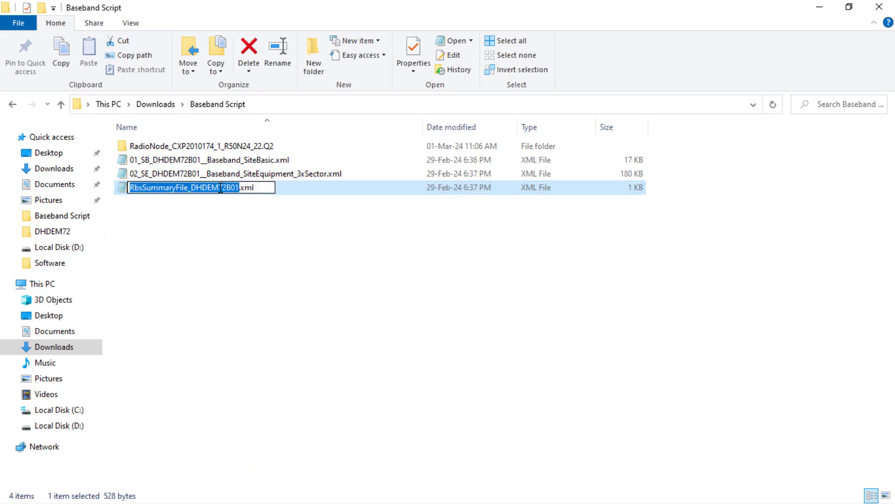
{"action": "right_click", "coordinate": [221, 188]}
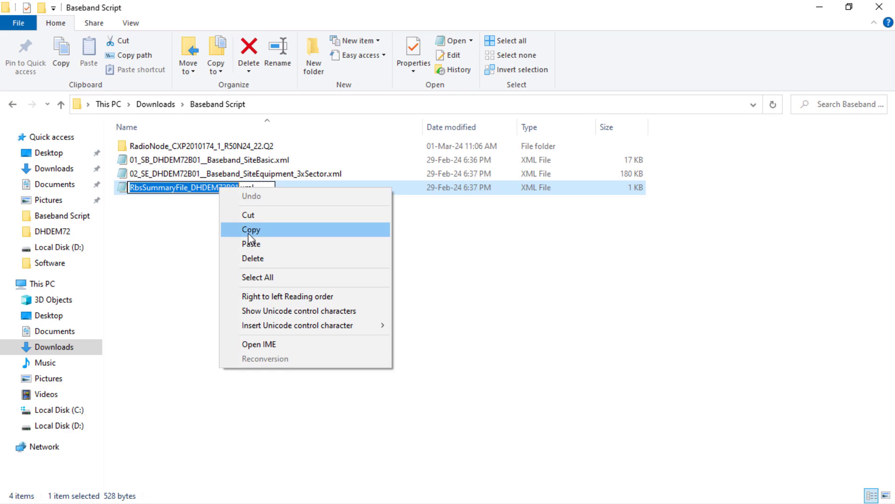
{"action": "left_click", "coordinate": [248, 231]}
{"action": "left_click", "coordinate": [242, 280]}
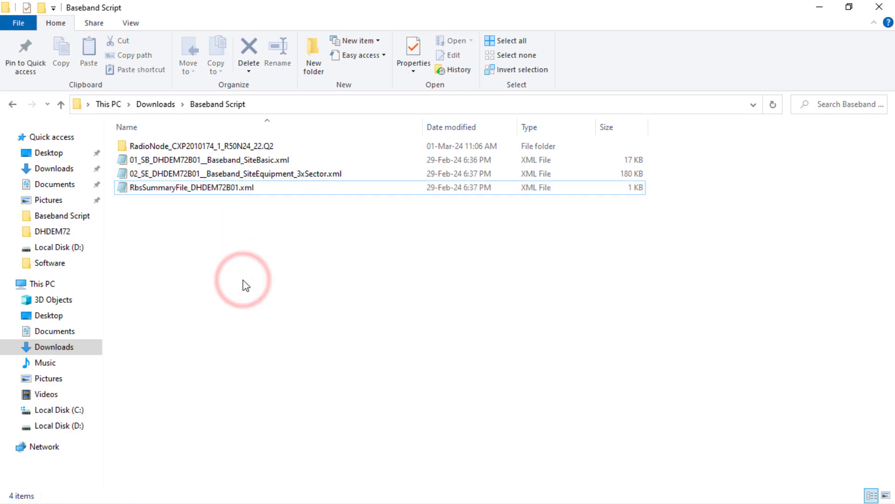
{"action": "key", "text": "alt+Tab"}
{"action": "left_click", "coordinate": [212, 283]}
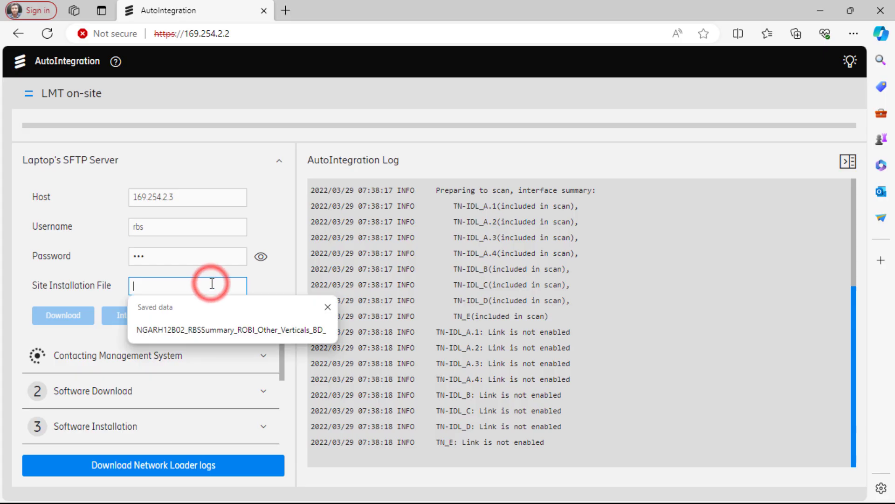
- Paste the base name into Site Installation File, append .xml, and start the download
{"action": "right_click", "coordinate": [212, 283]}
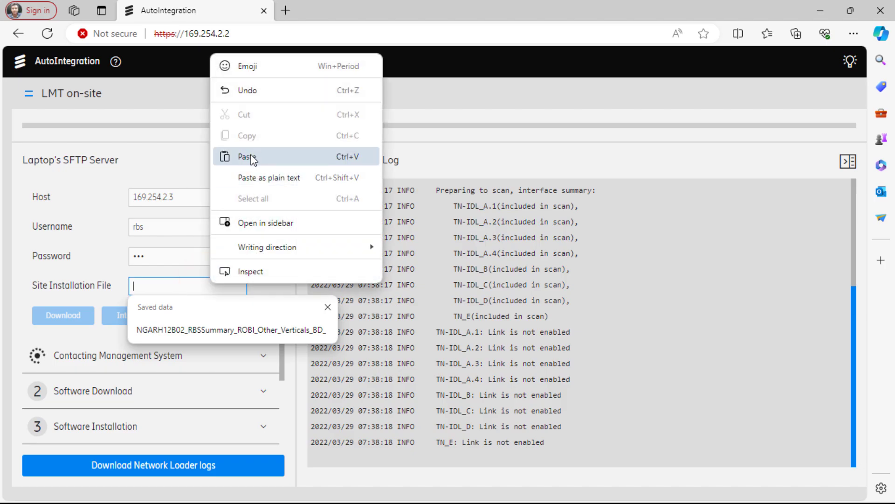
{"action": "left_click", "coordinate": [251, 155]}
{"action": "type", "text": "."}
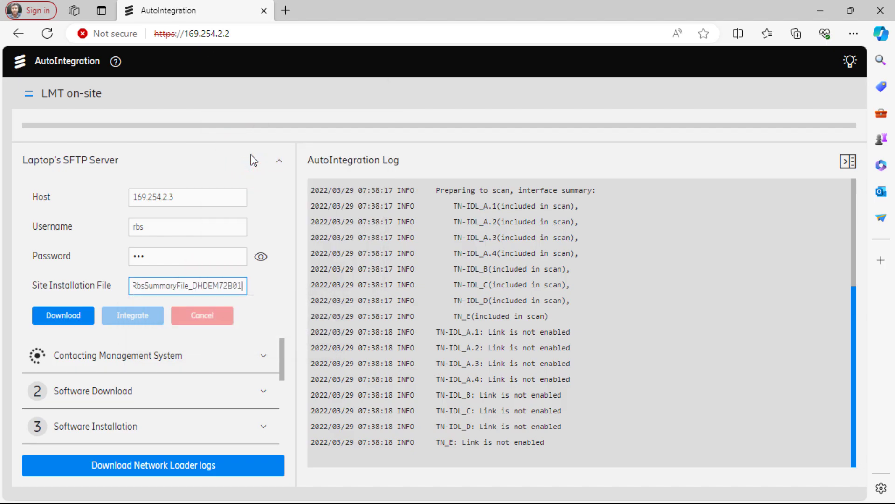
{"action": "type", "text": "x"}
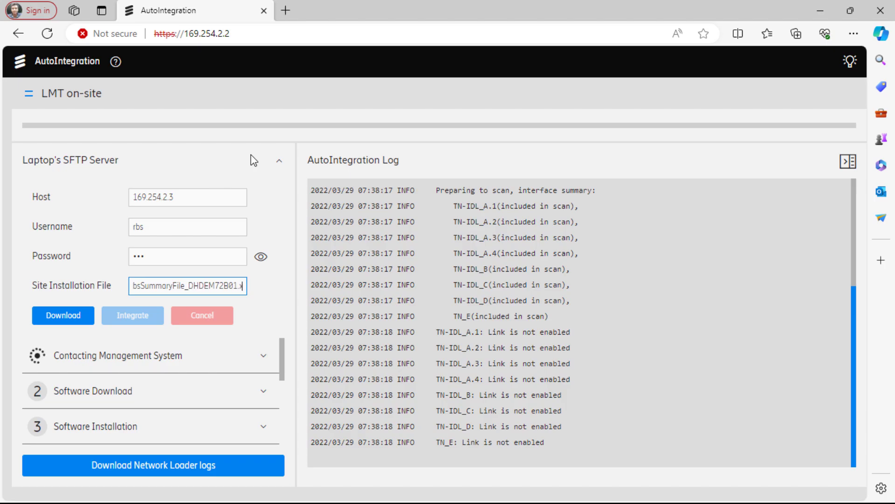
{"action": "type", "text": "ml"}
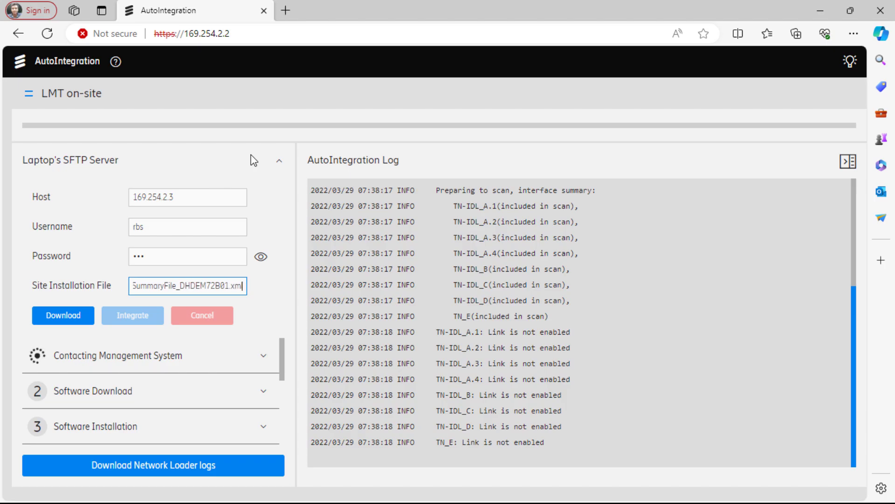
{"action": "left_click", "coordinate": [74, 318]}
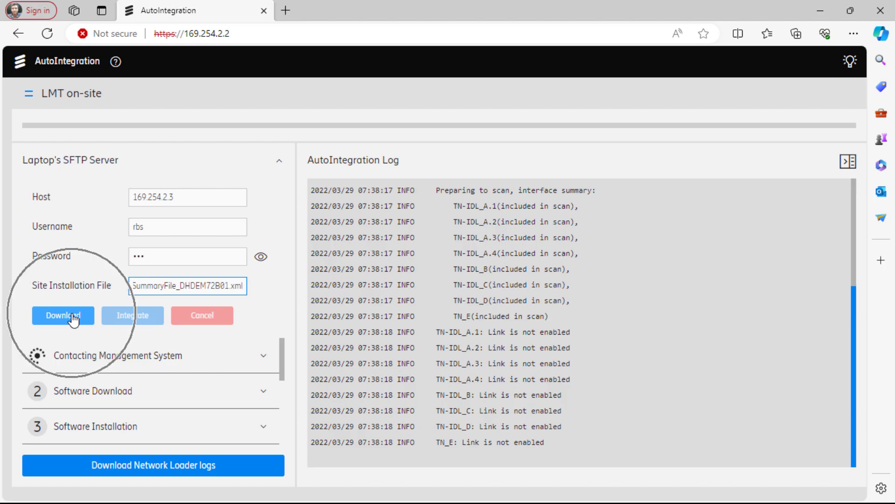
{"action": "left_click", "coordinate": [73, 319]}
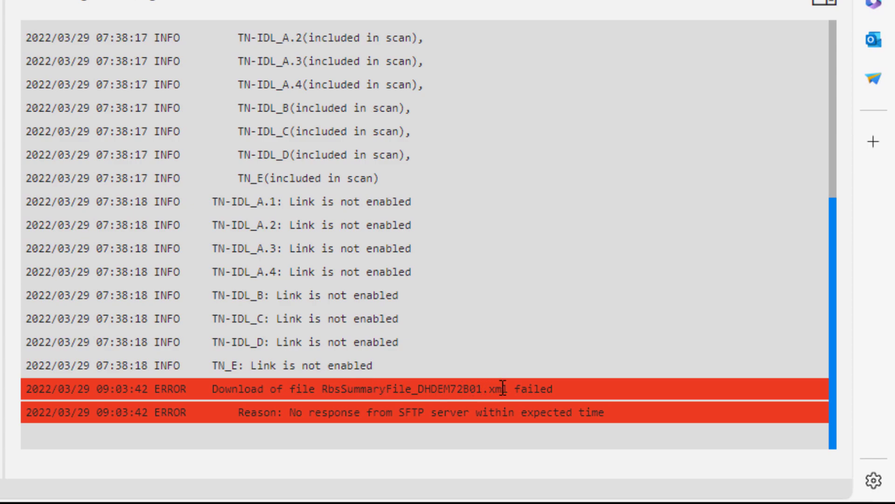
- Copy DHDEM72B01.xml from the red error line in the log
{"action": "left_click_drag", "start_coordinate": [509, 389], "coordinate": [419, 388]}
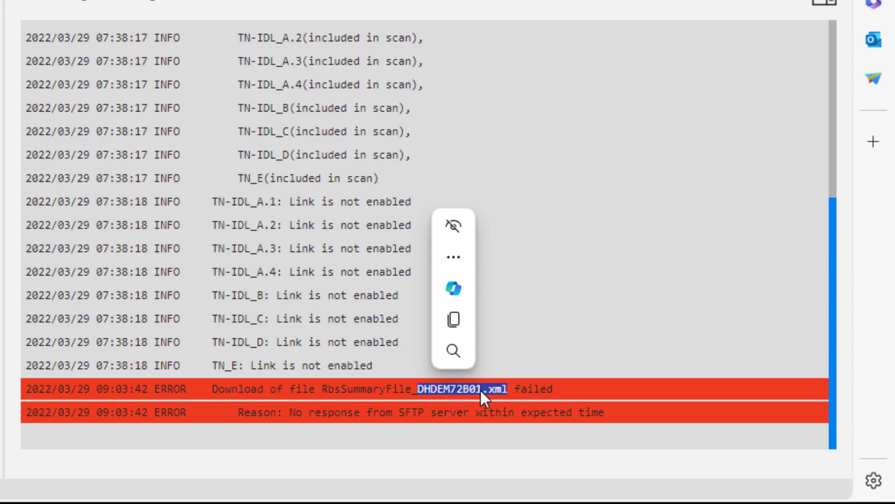
{"action": "key", "text": "ctrl+c"}
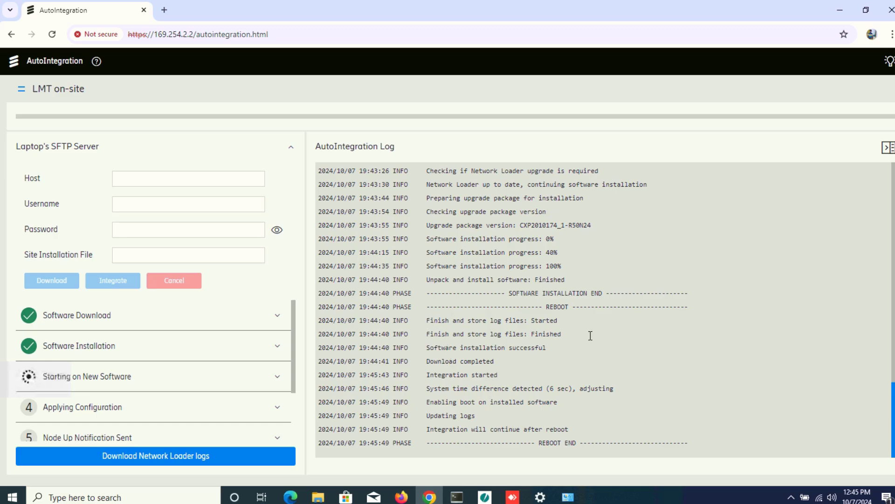
{"action": "left_click_drag", "start_coordinate": [590, 336], "coordinate": [500, 325]}
{"action": "left_click_drag", "start_coordinate": [423, 348], "coordinate": [543, 350]}
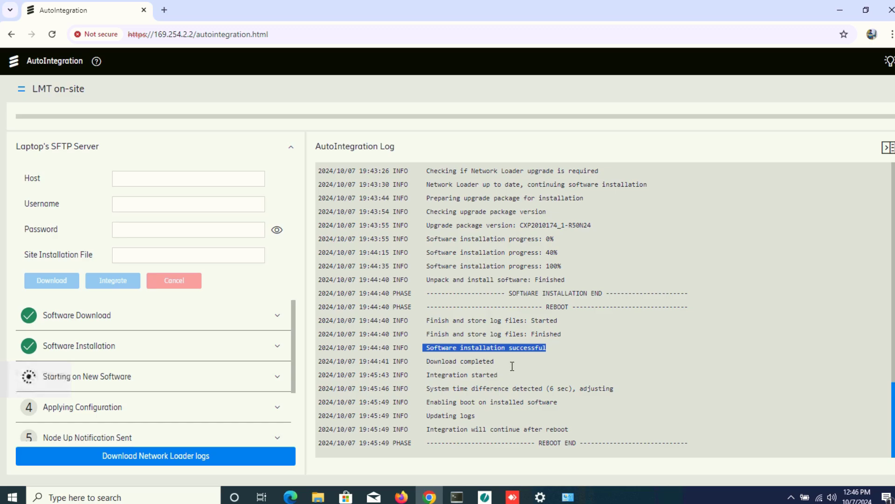
{"action": "left_click_drag", "start_coordinate": [427, 361], "coordinate": [498, 374]}
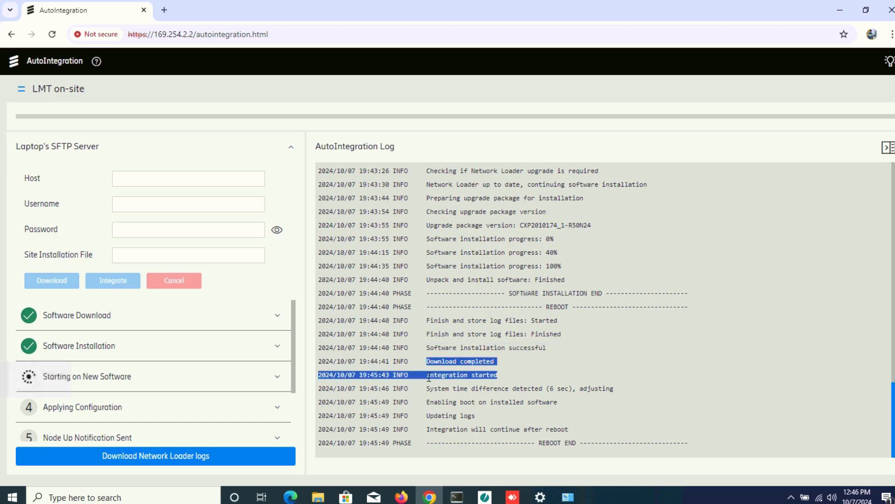
{"action": "left_click", "coordinate": [509, 376]}
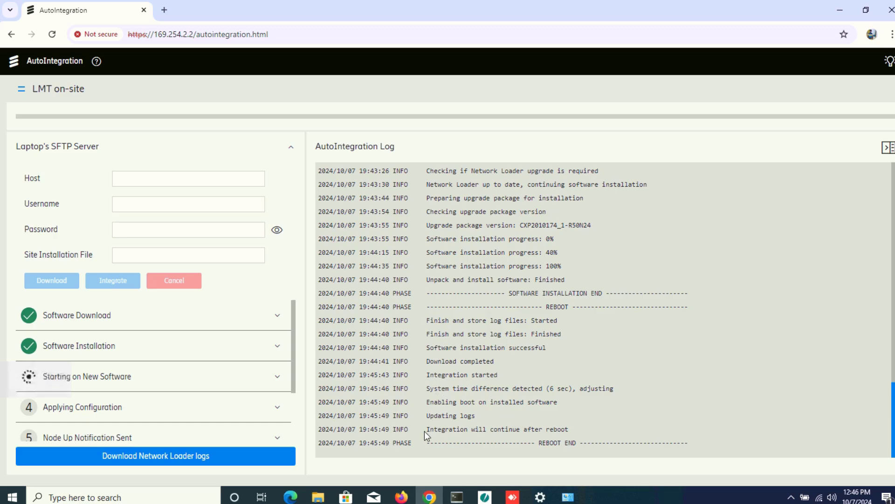
{"action": "left_click_drag", "start_coordinate": [425, 431], "coordinate": [585, 441]}
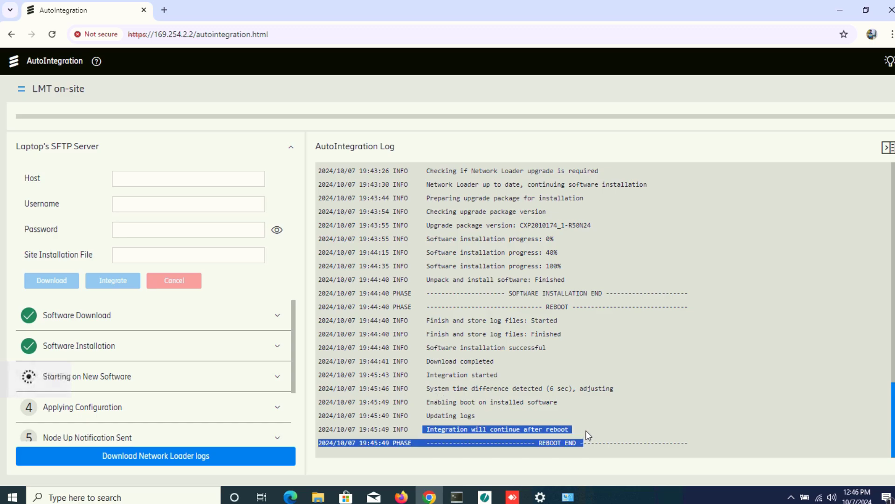
{"action": "left_click", "coordinate": [586, 431]}
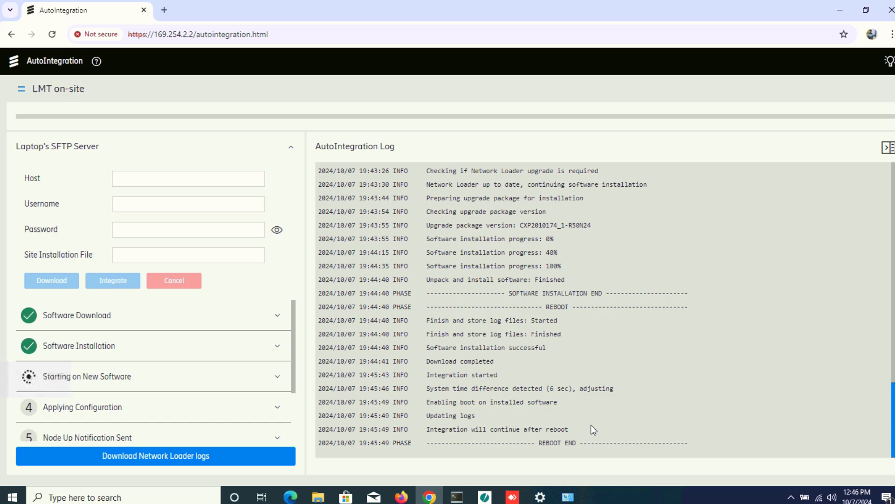
{"action": "left_click", "coordinate": [881, 150]}
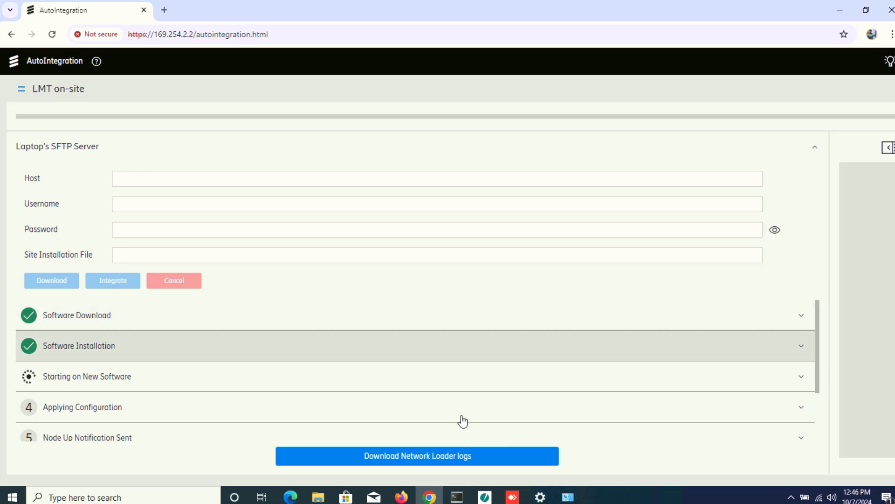
{"action": "left_click", "coordinate": [886, 148]}
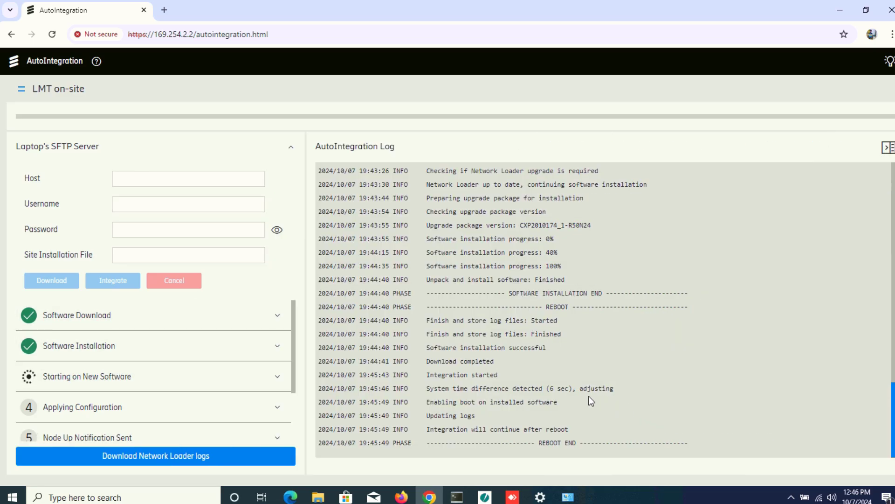
{"action": "scroll", "coordinate": [572, 407], "scroll_direction": "up", "scroll_amount": 6}
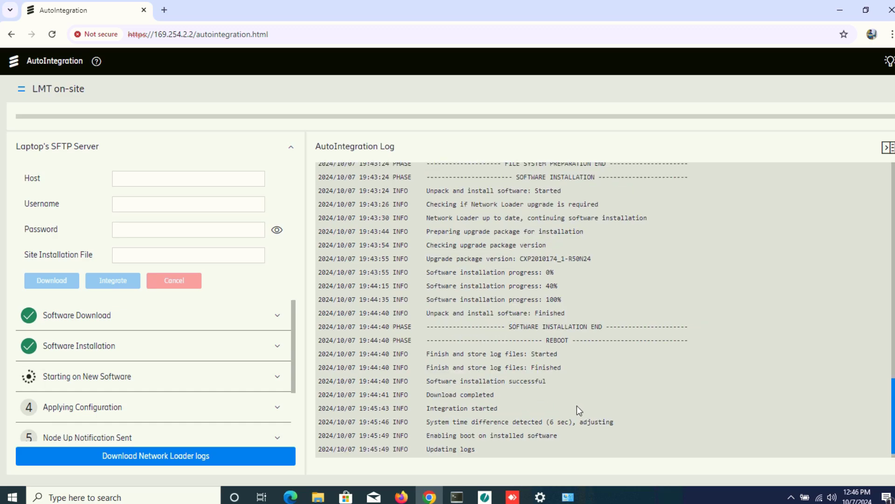
{"action": "scroll", "coordinate": [584, 398], "scroll_direction": "down", "scroll_amount": 6}
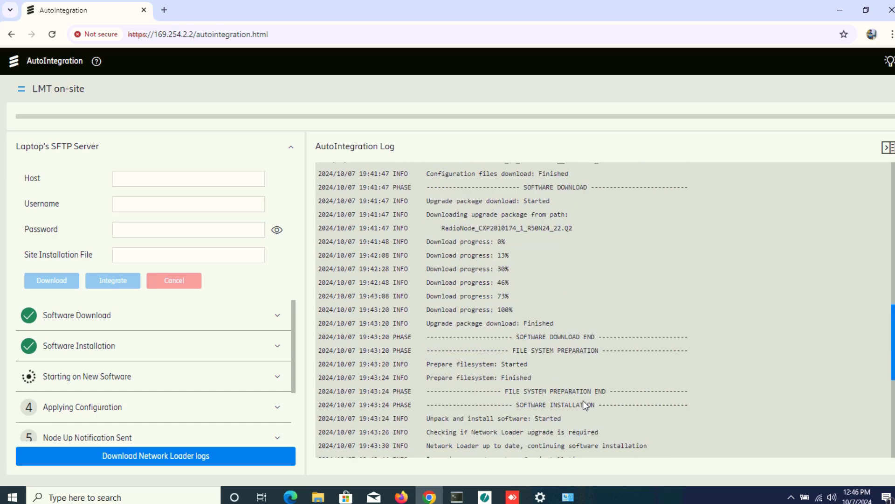
{"action": "scroll", "coordinate": [582, 407], "scroll_direction": "down", "scroll_amount": 2}
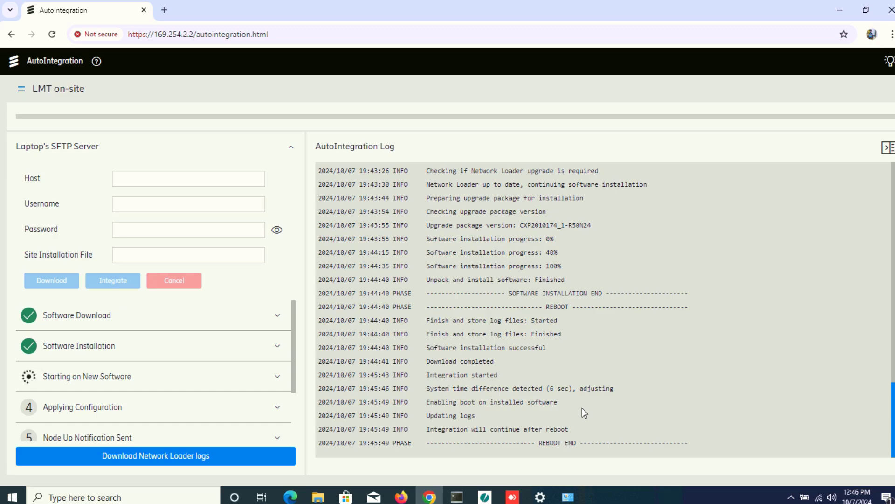